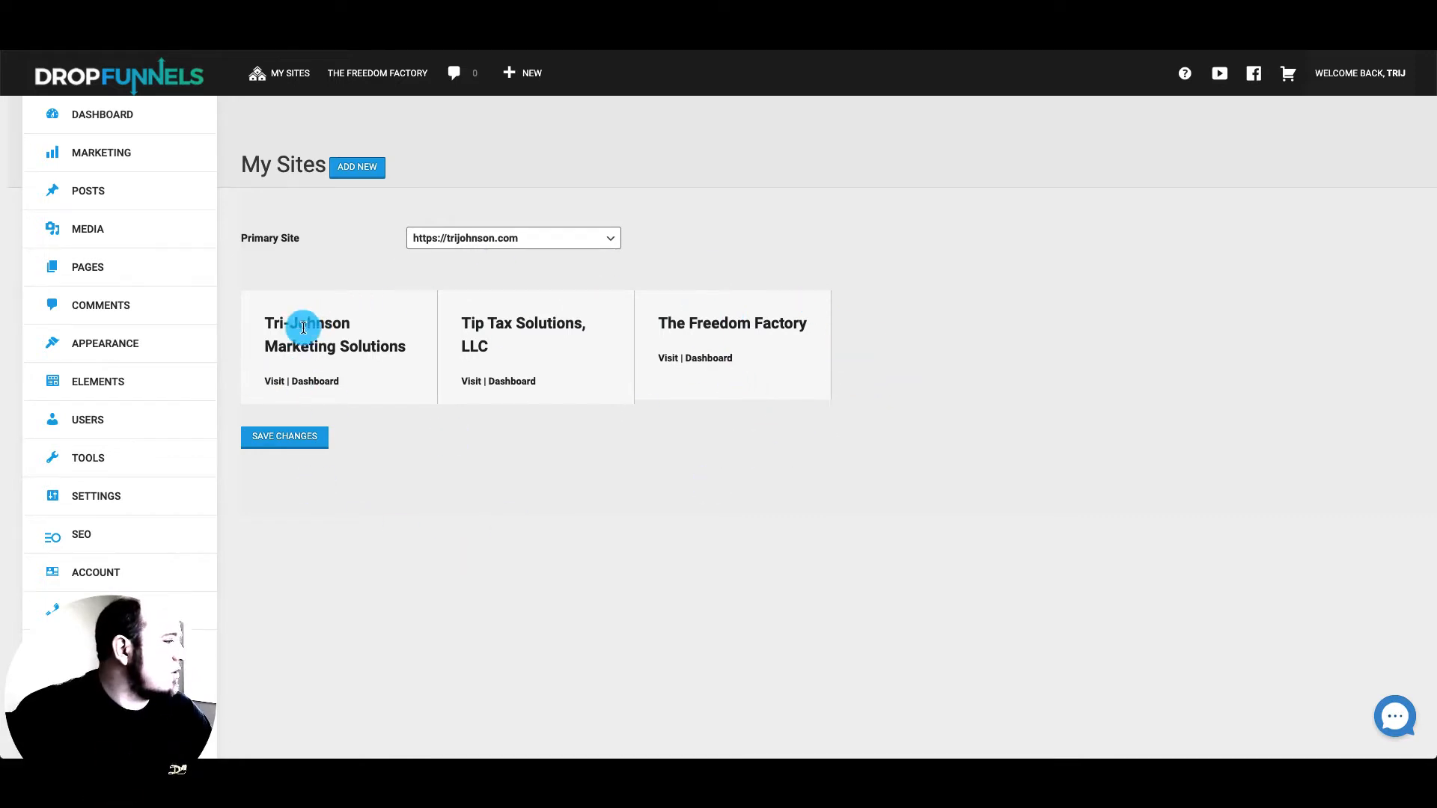
mouse_move(284, 74)
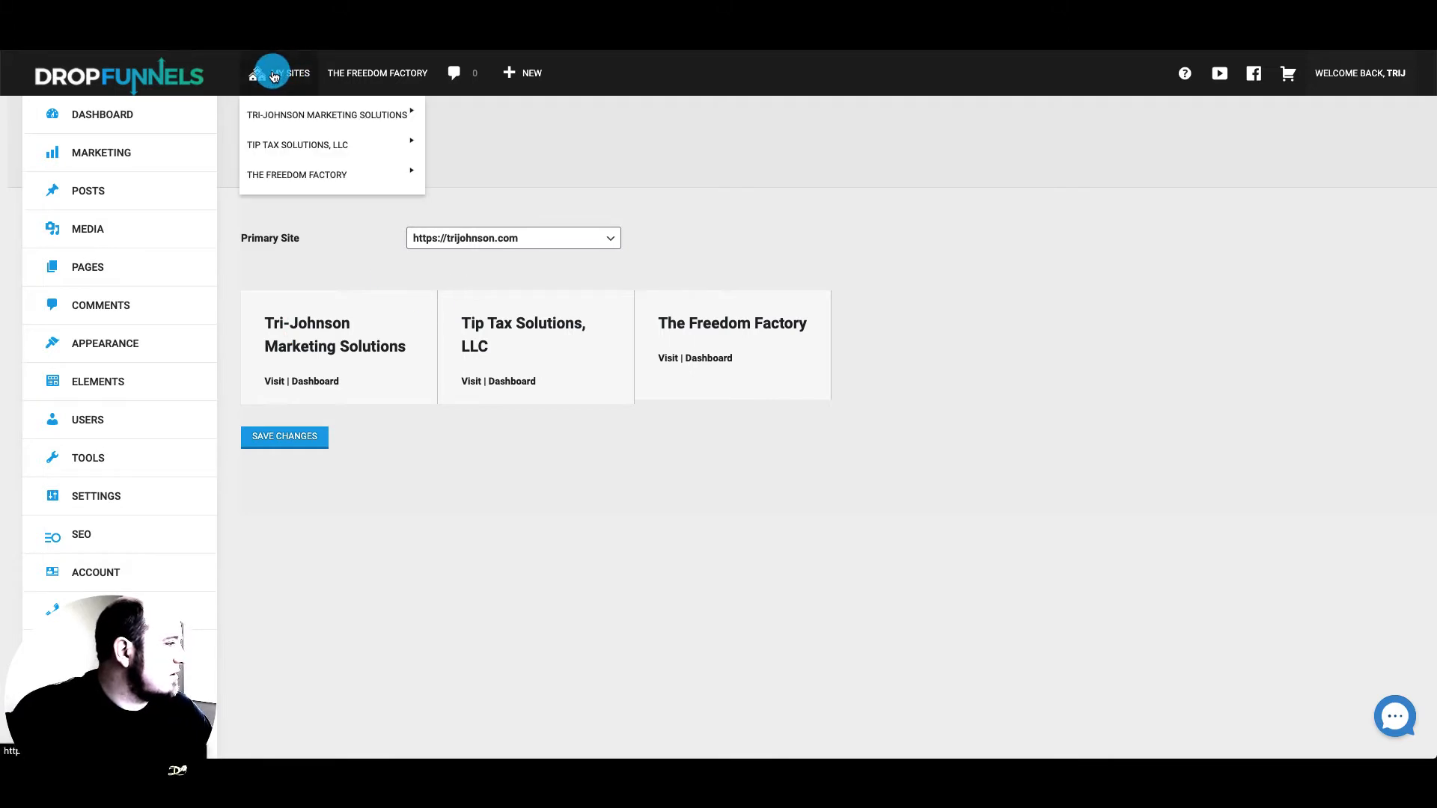
mouse_move(270, 116)
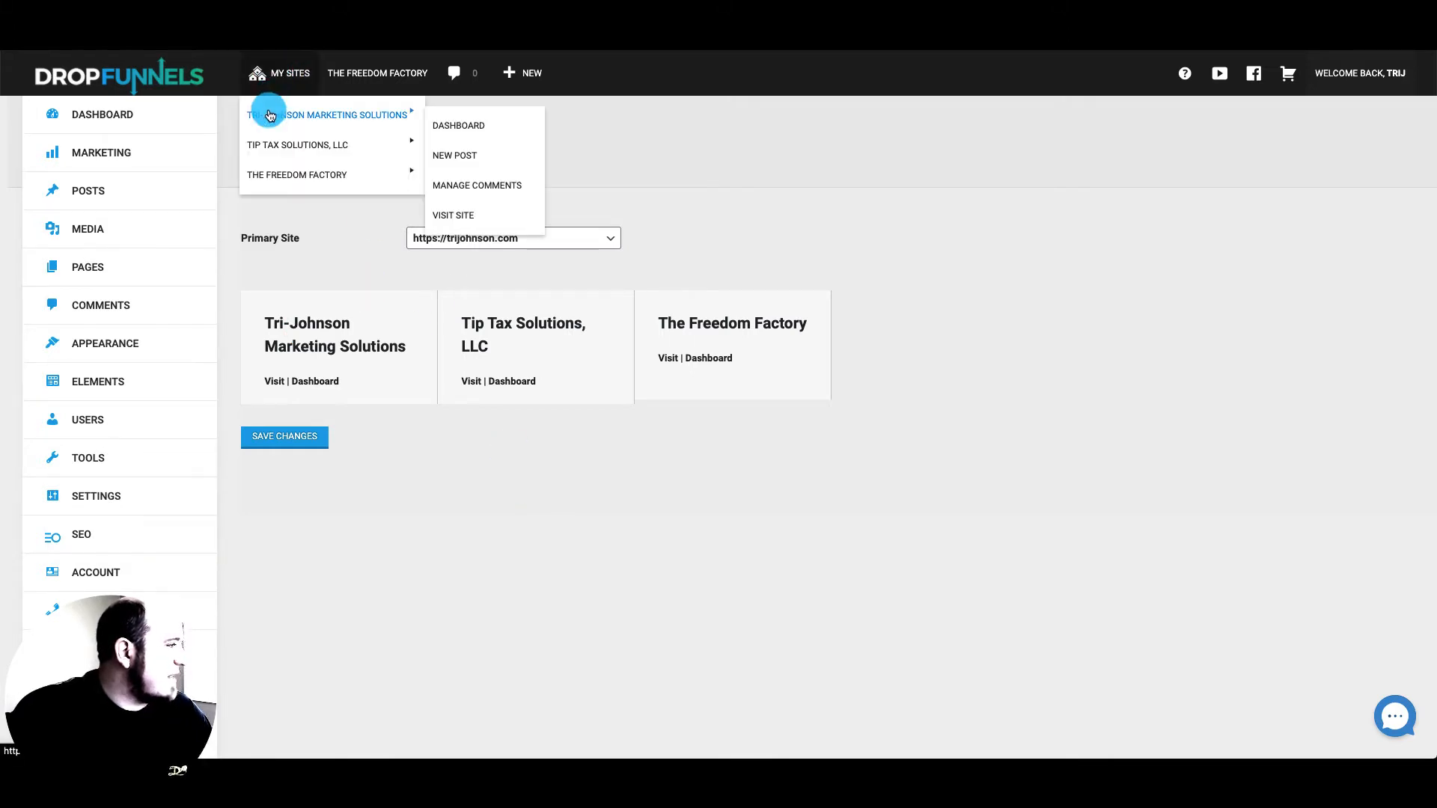
mouse_move(279, 172)
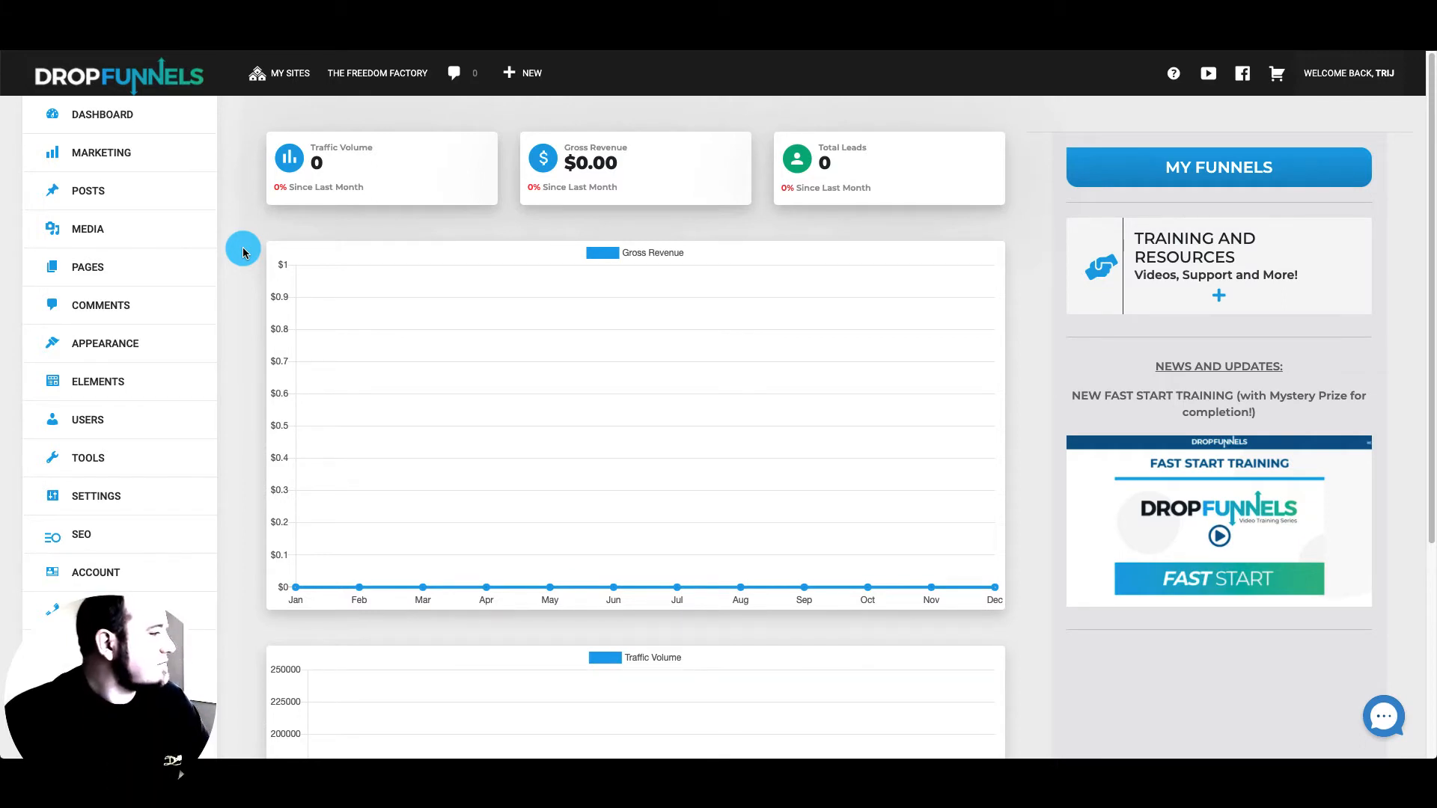
Open the Namecheap website in a new browser tab and go to the account dashboard login
key("ctrl+t")
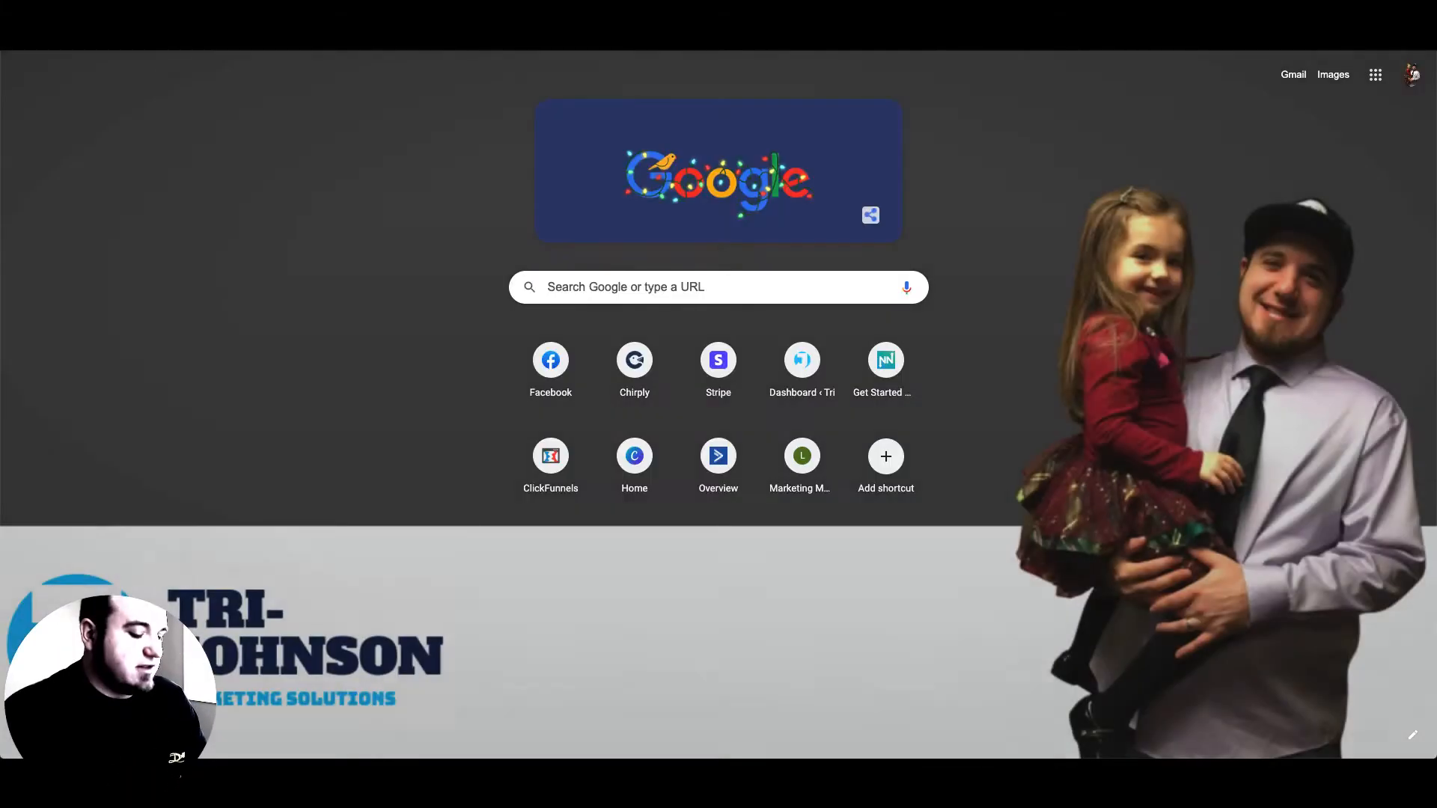
type("namecheap")
key("Return")
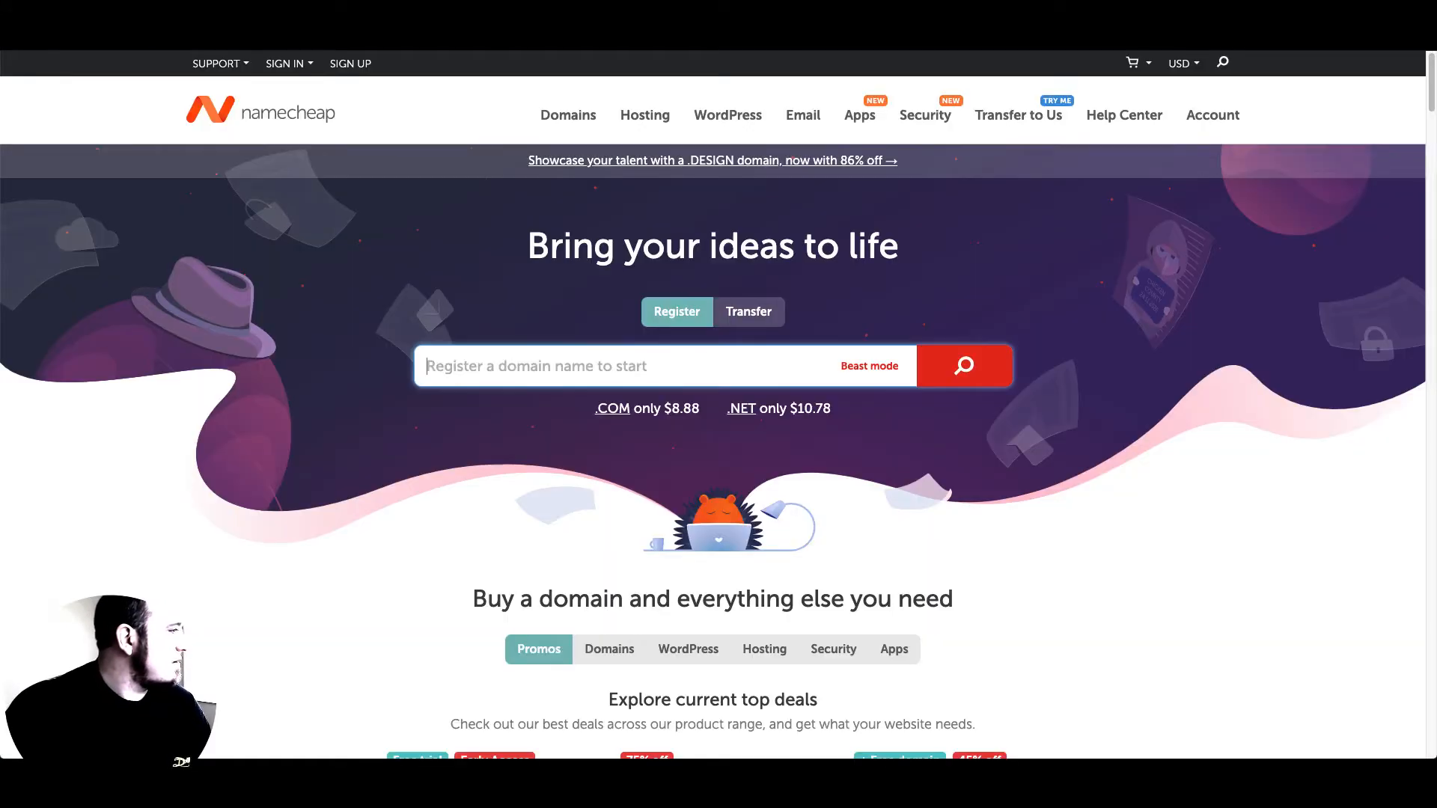
left_click(1220, 116)
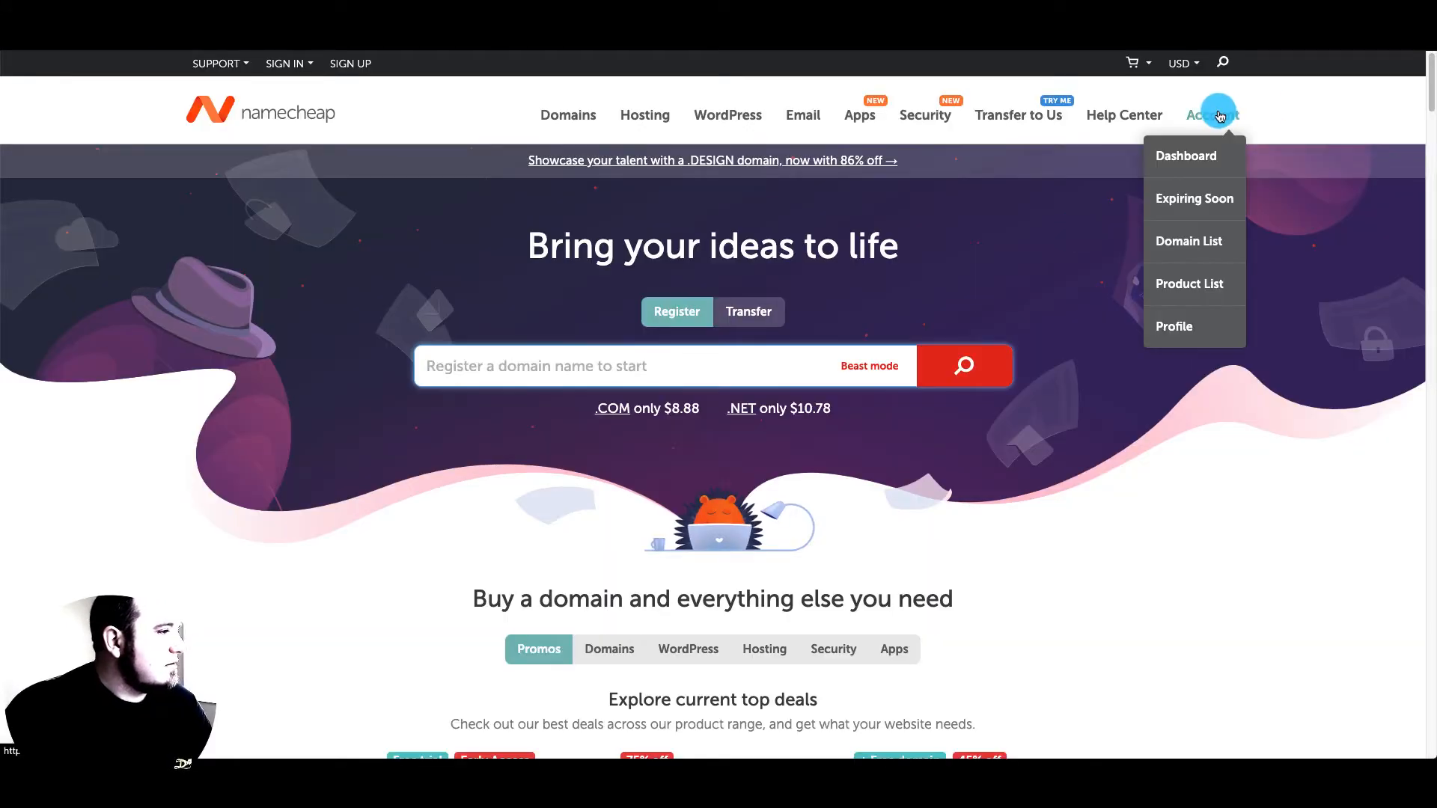
left_click(1189, 153)
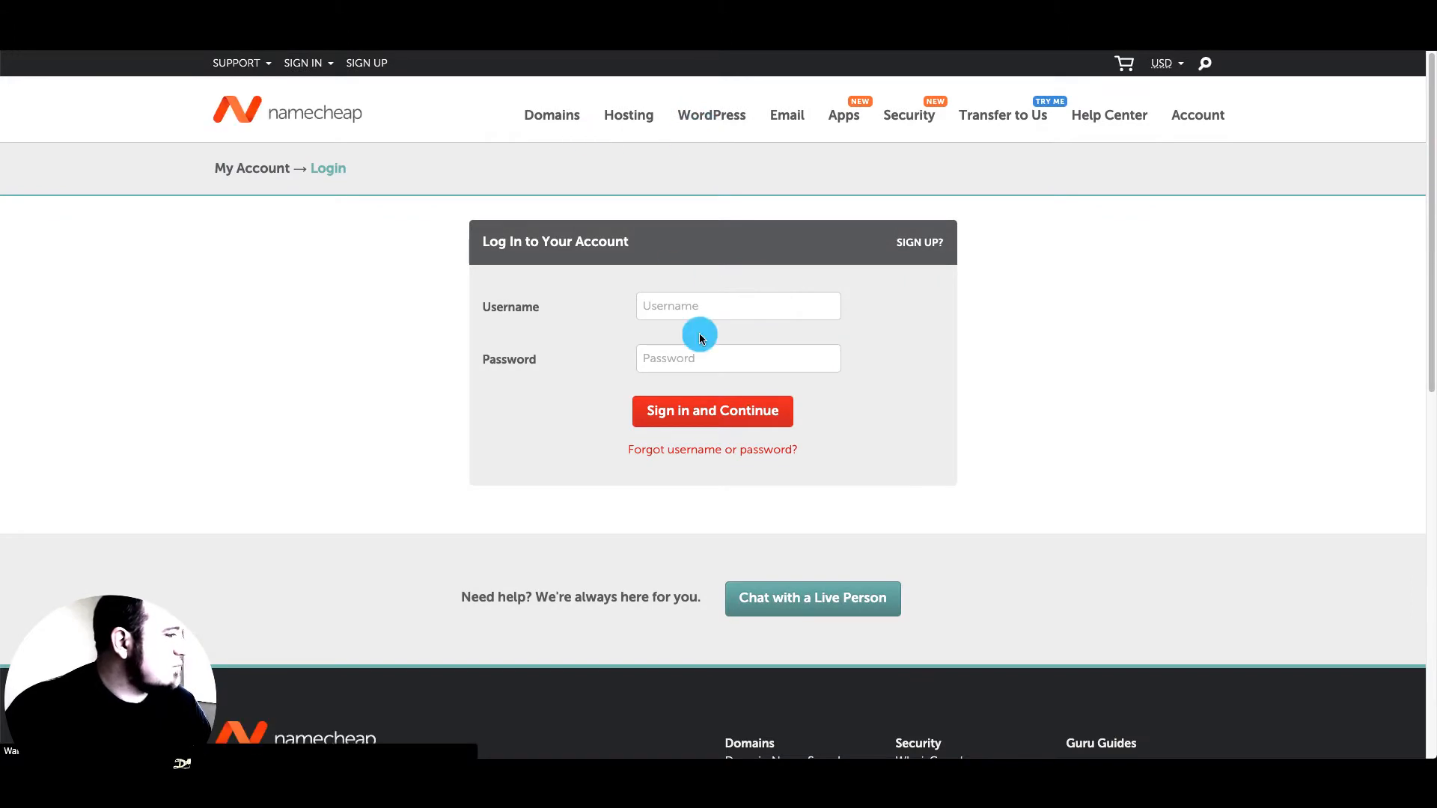
Fill in the Namecheap account username and password and sign in
left_click(699, 312)
left_click(693, 327)
left_click(680, 353)
left_click(692, 390)
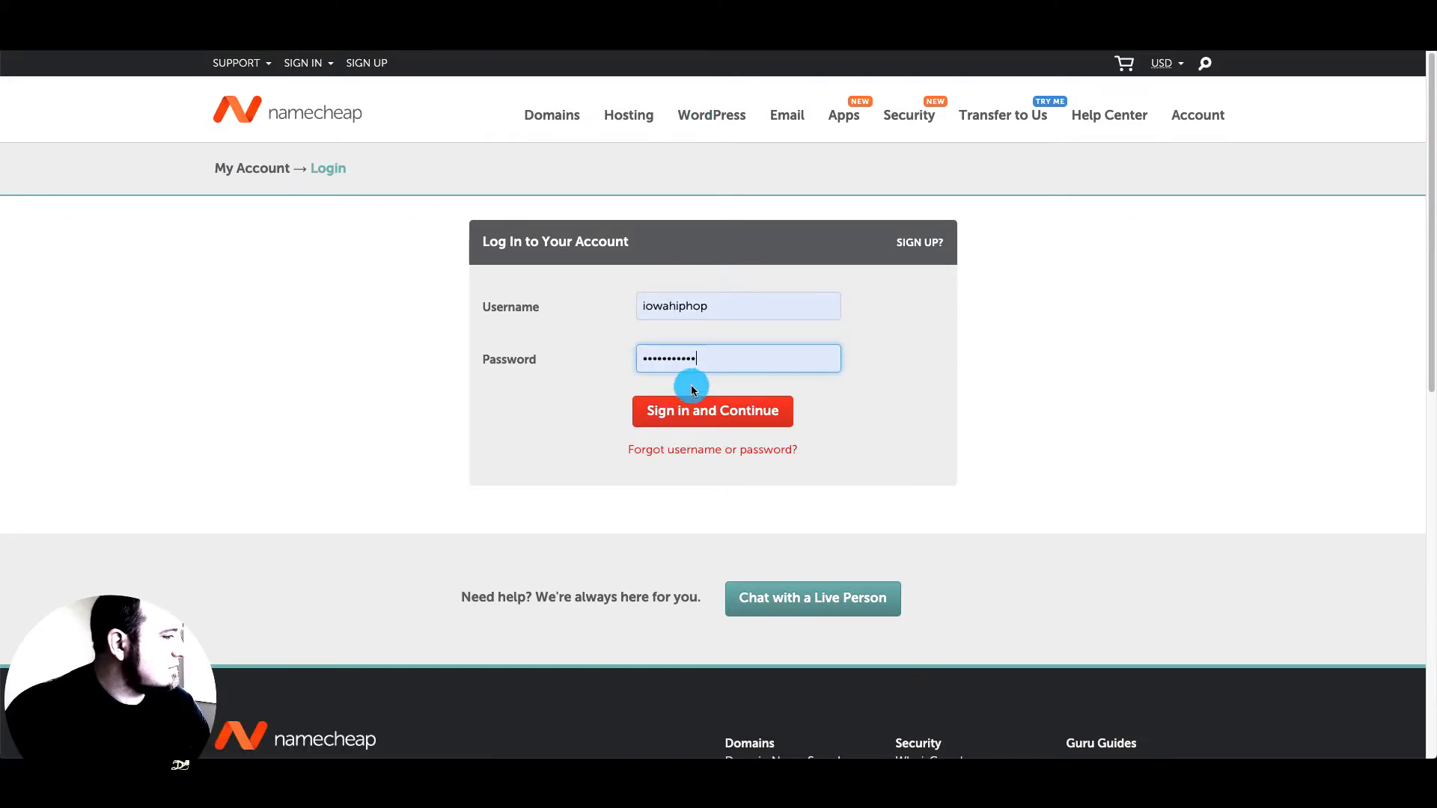
left_click(699, 408)
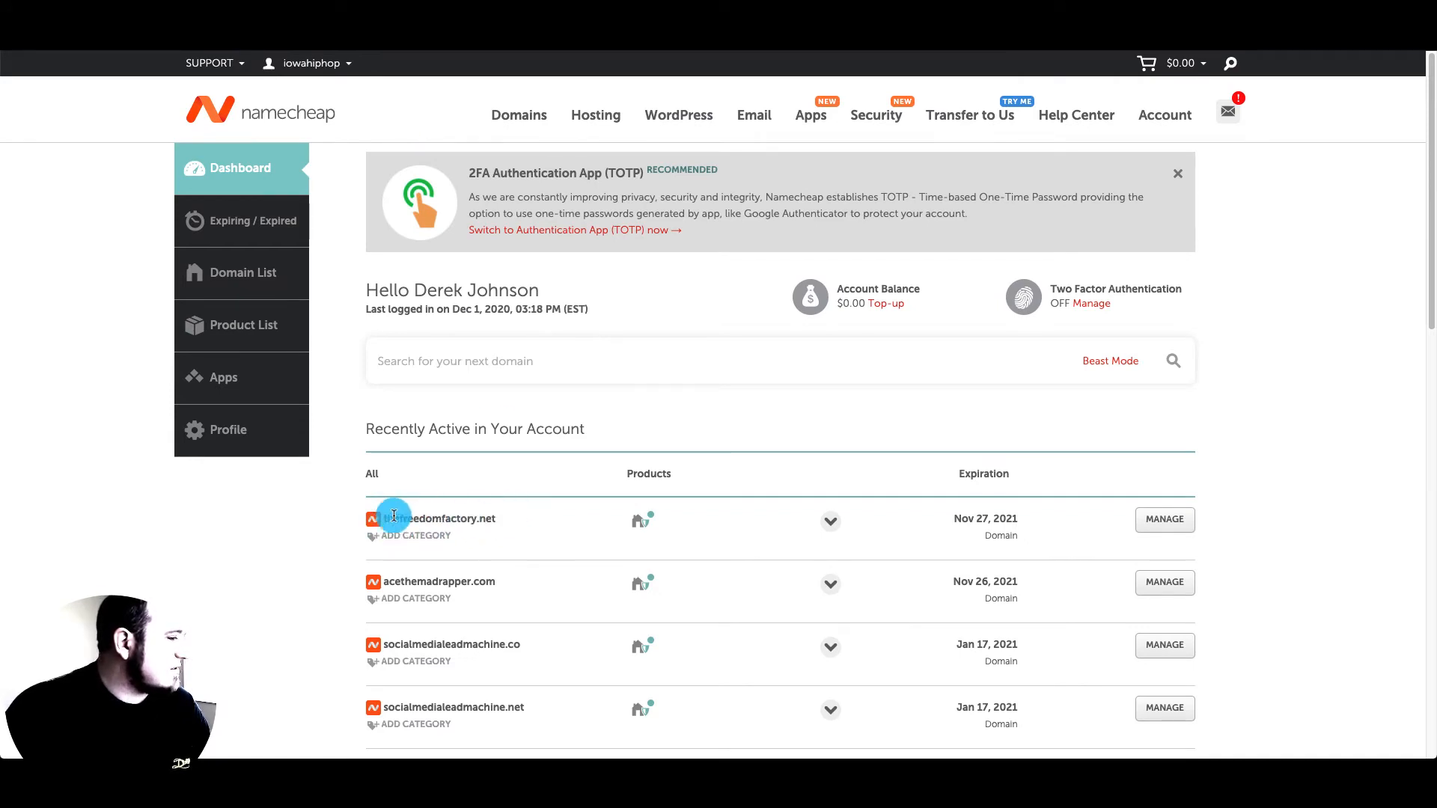
Open the management page of thefreedomfactory.net and set its nameserver type to Custom DNS
left_click(1163, 521)
scroll(801, 433, "down", 4)
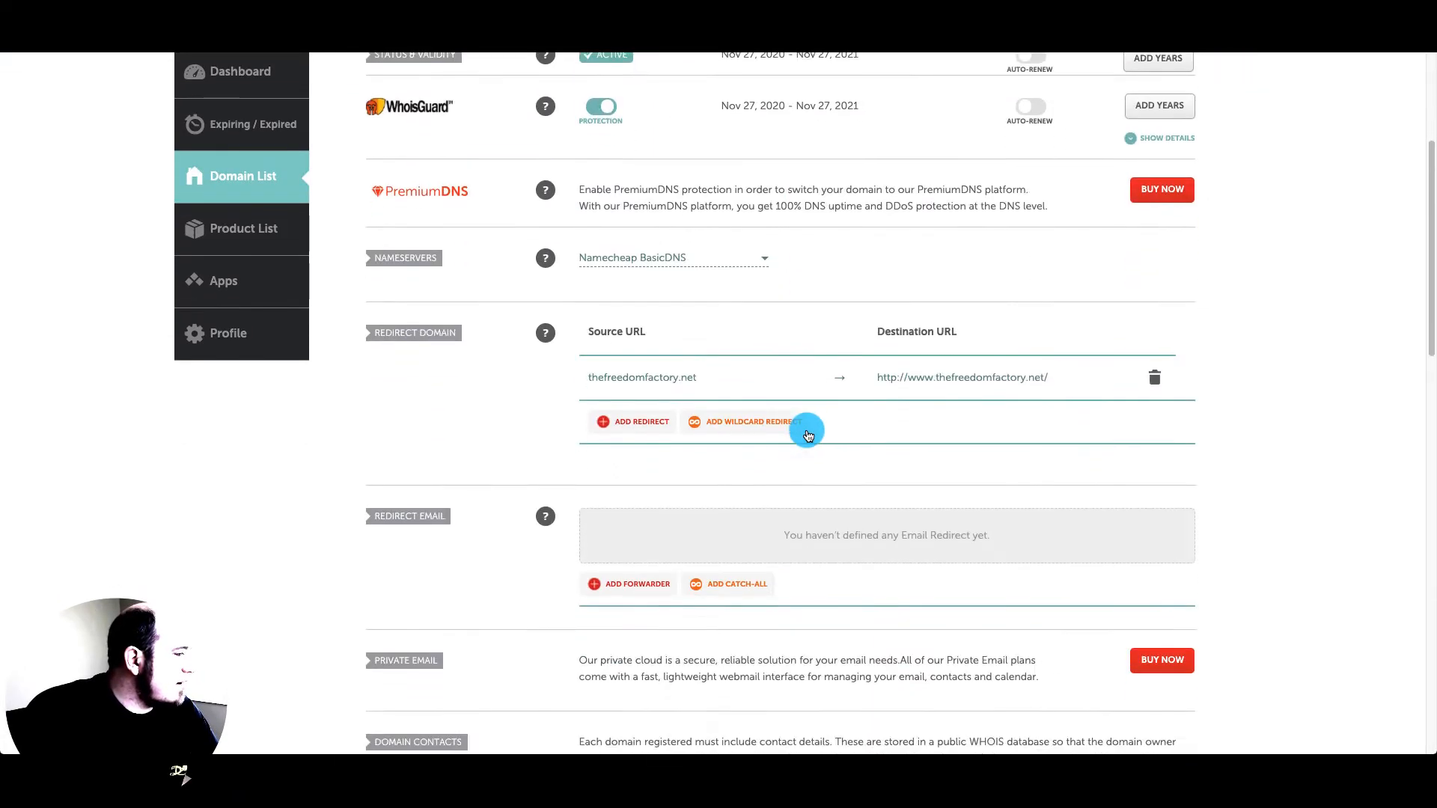
scroll(808, 435, "down", 6)
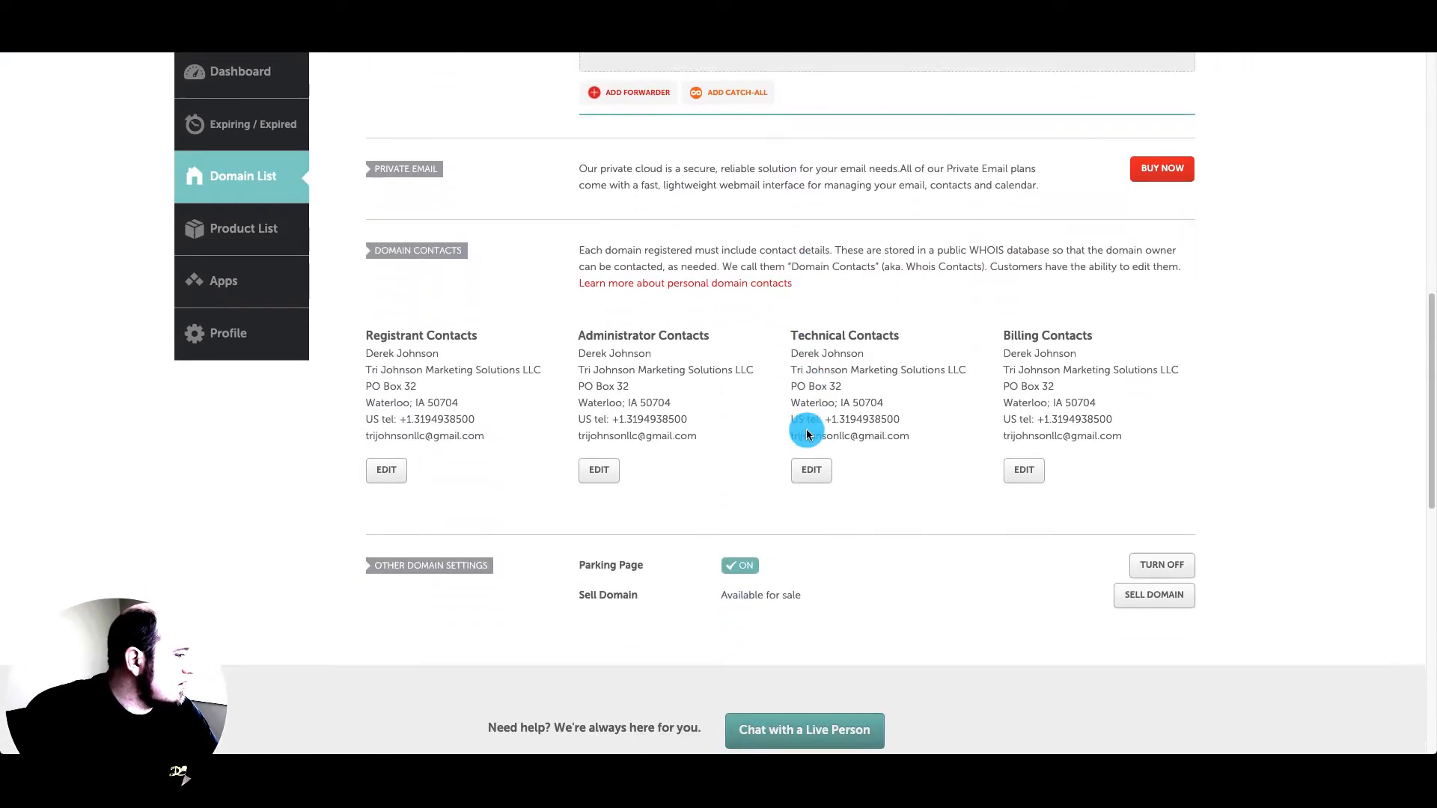
scroll(806, 429, "up", 5)
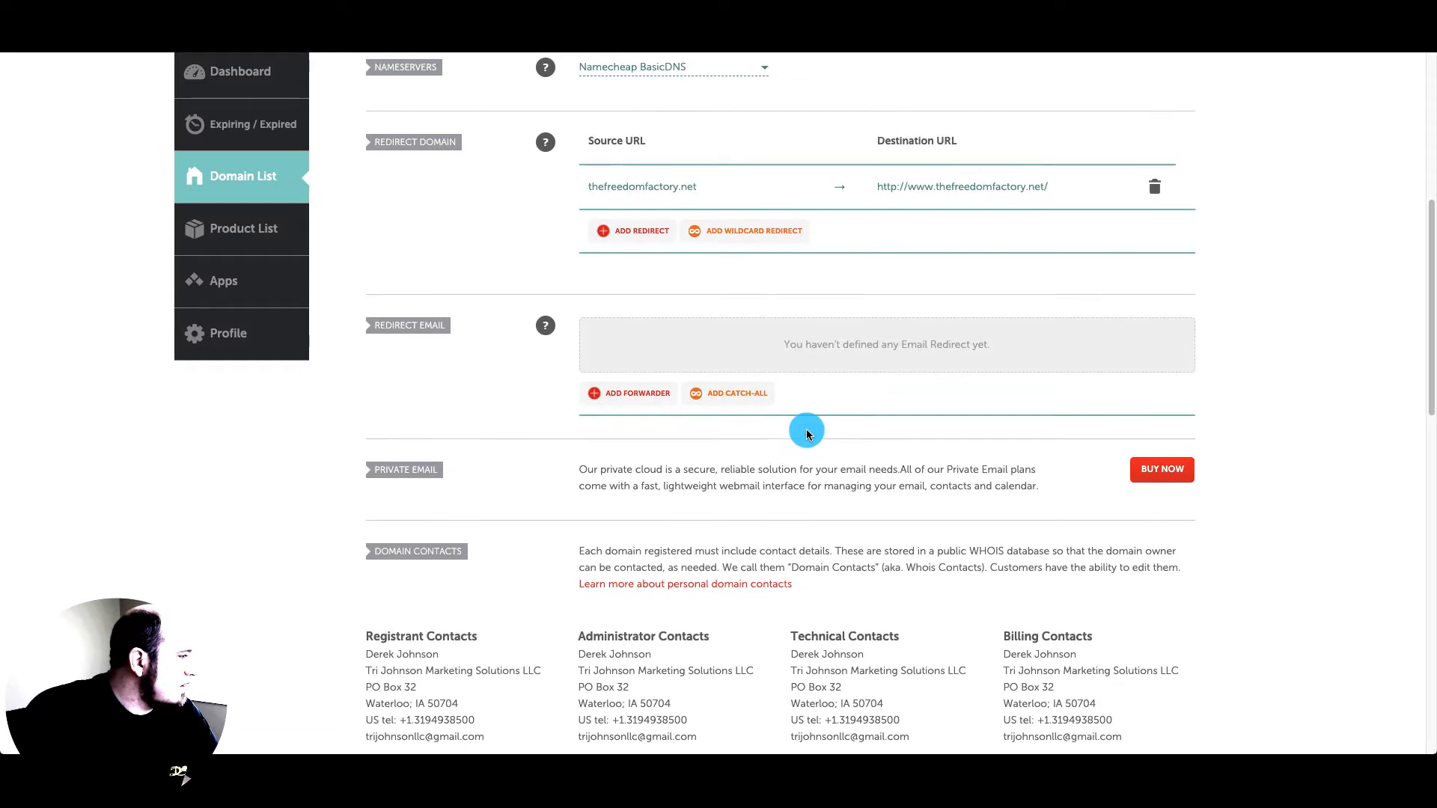
scroll(806, 433, "up", 4)
left_click(683, 381)
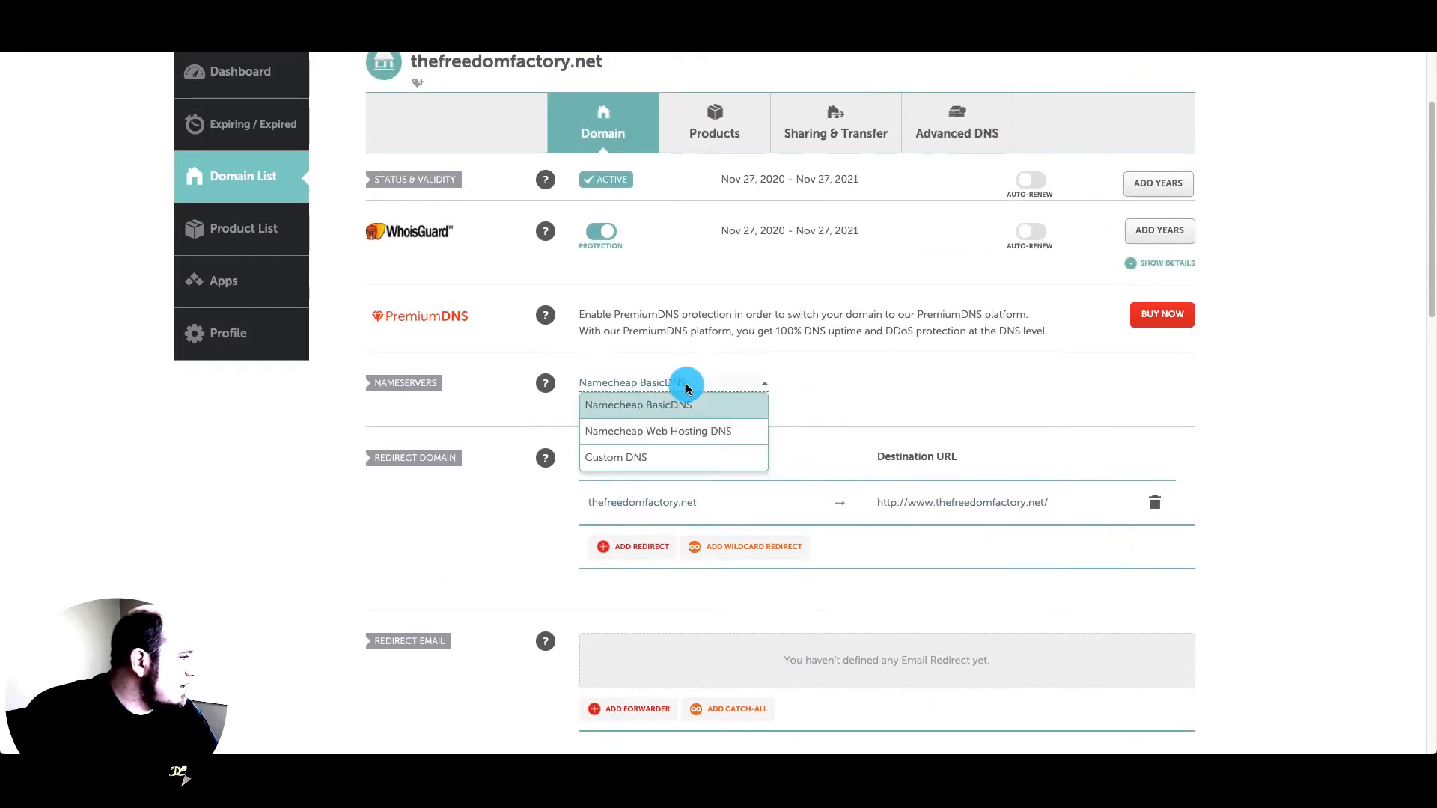
left_click(660, 456)
scroll(937, 423, "up", 1)
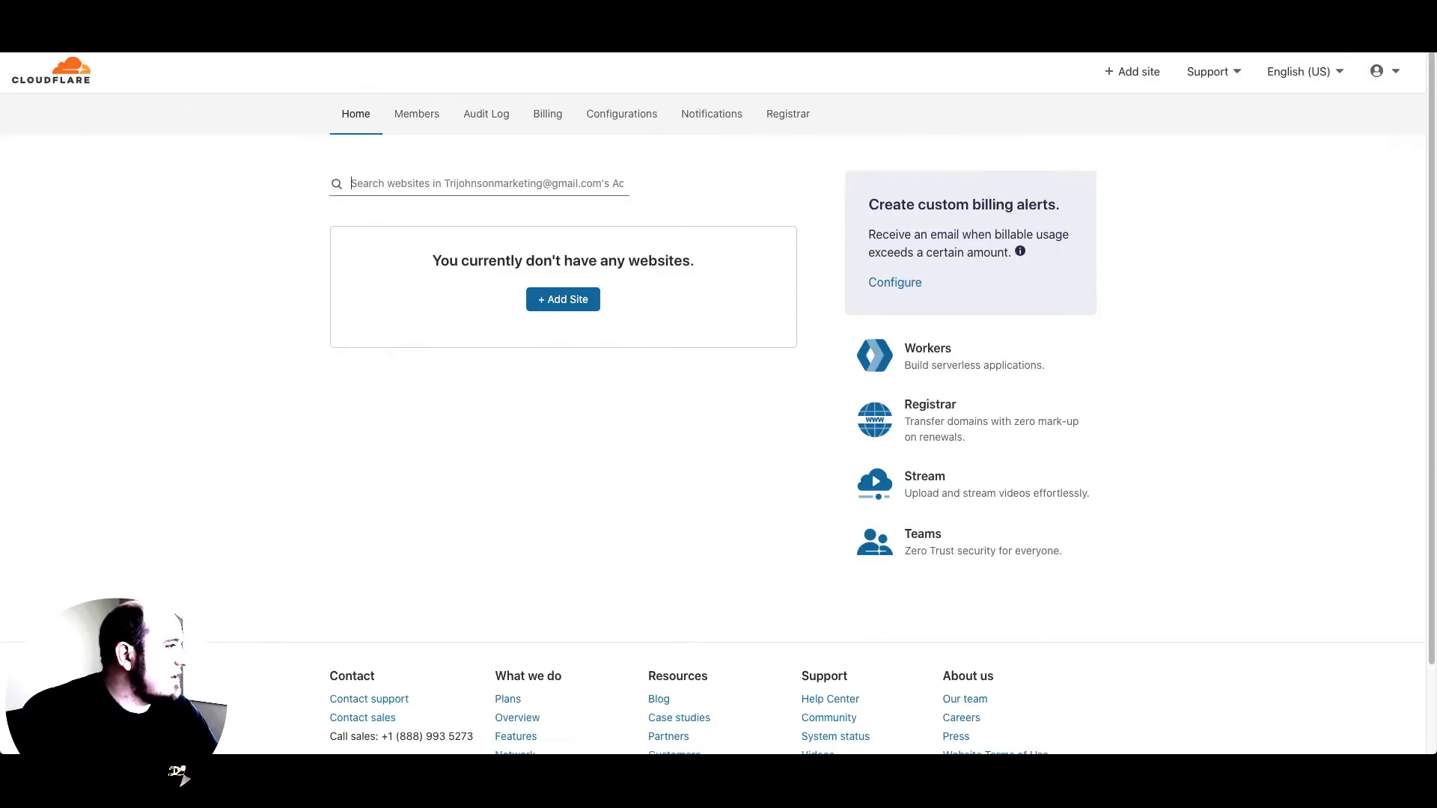
Switch to Cloudflare and add thefreedomfactory.net as a new site, copying the domain name from Namecheap
left_click(442, 131)
left_click(353, 258)
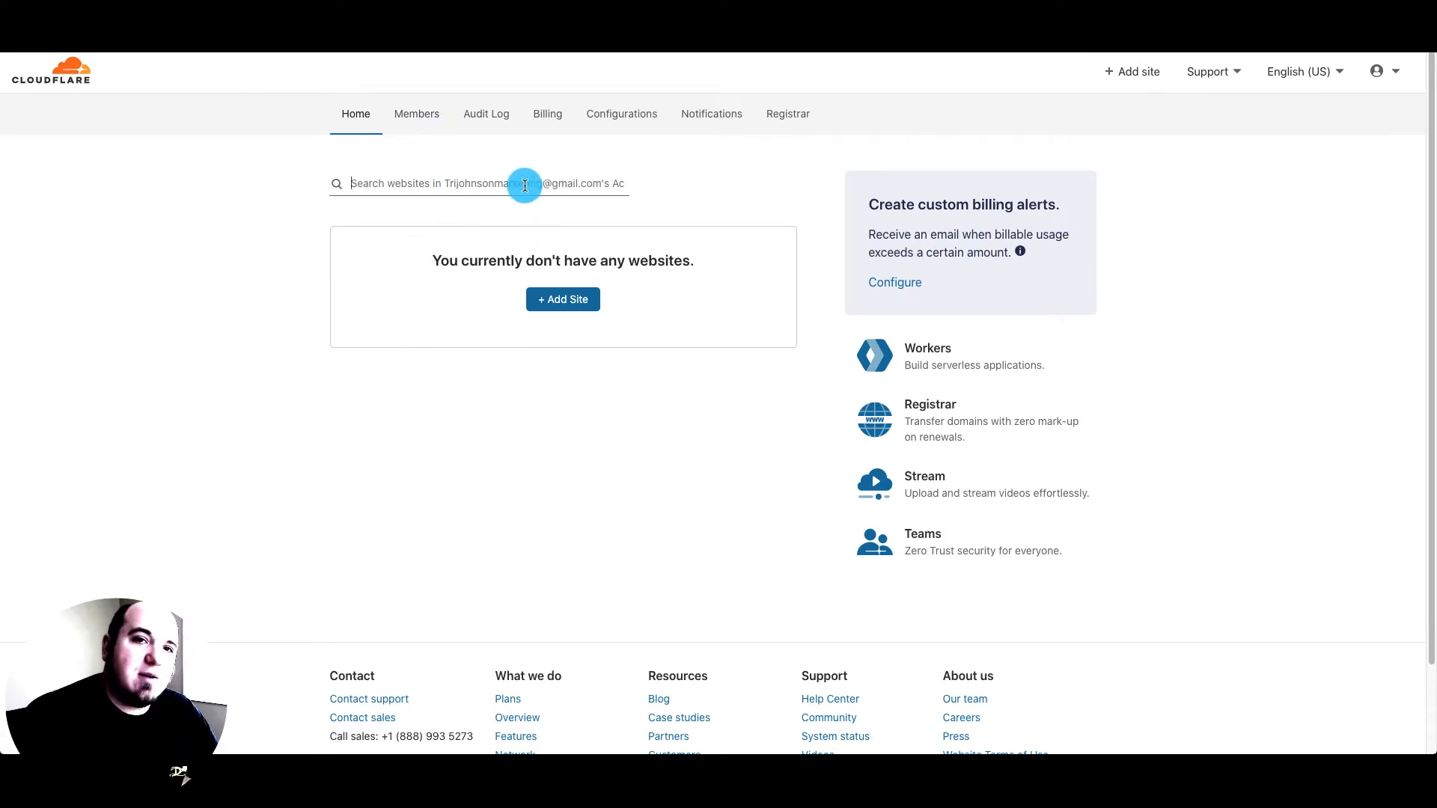
left_click(561, 299)
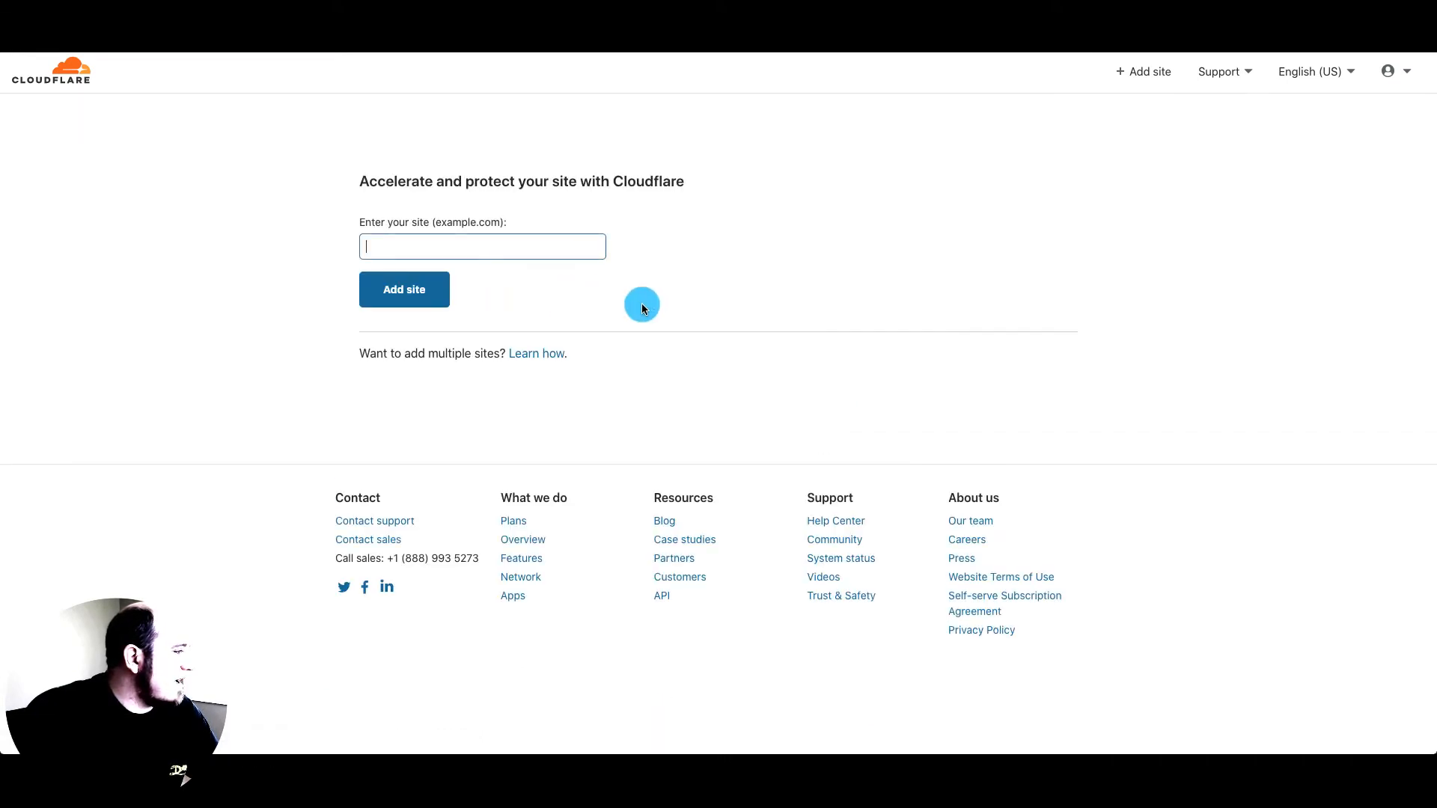
left_click(465, 250)
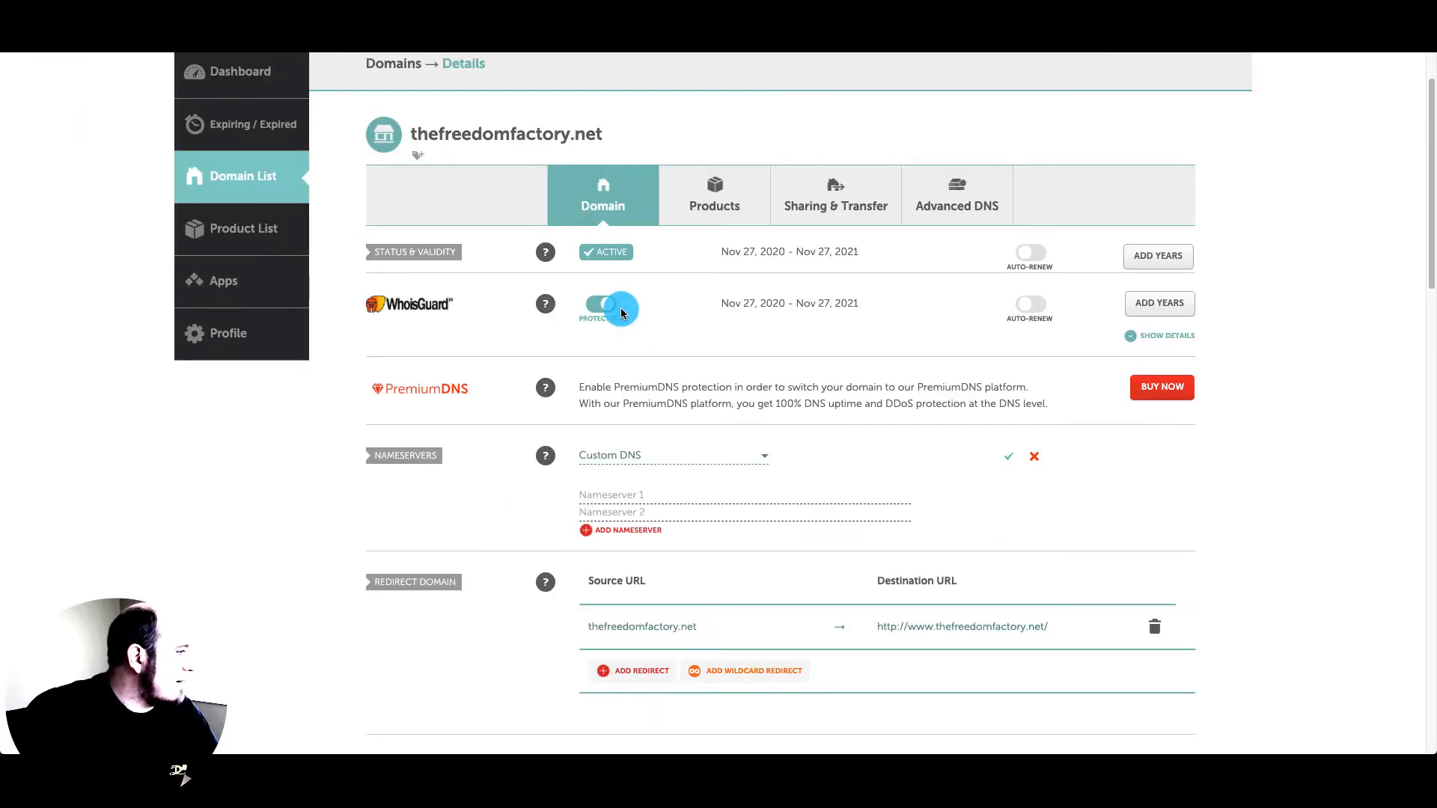
scroll(744, 497, "up", 2)
left_click_drag(621, 234, 413, 232)
key("ctrl+c")
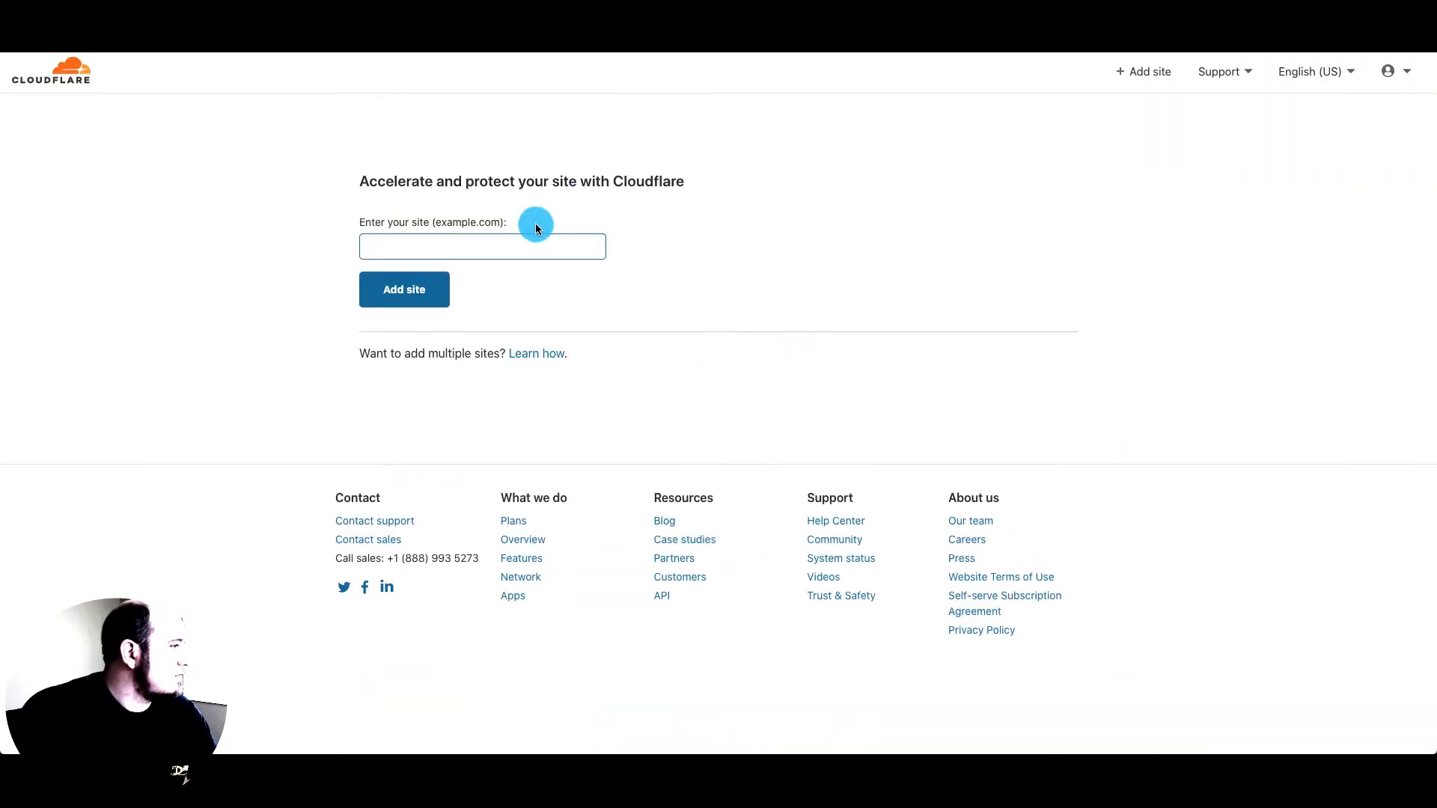
left_click(504, 241)
key("ctrl+v")
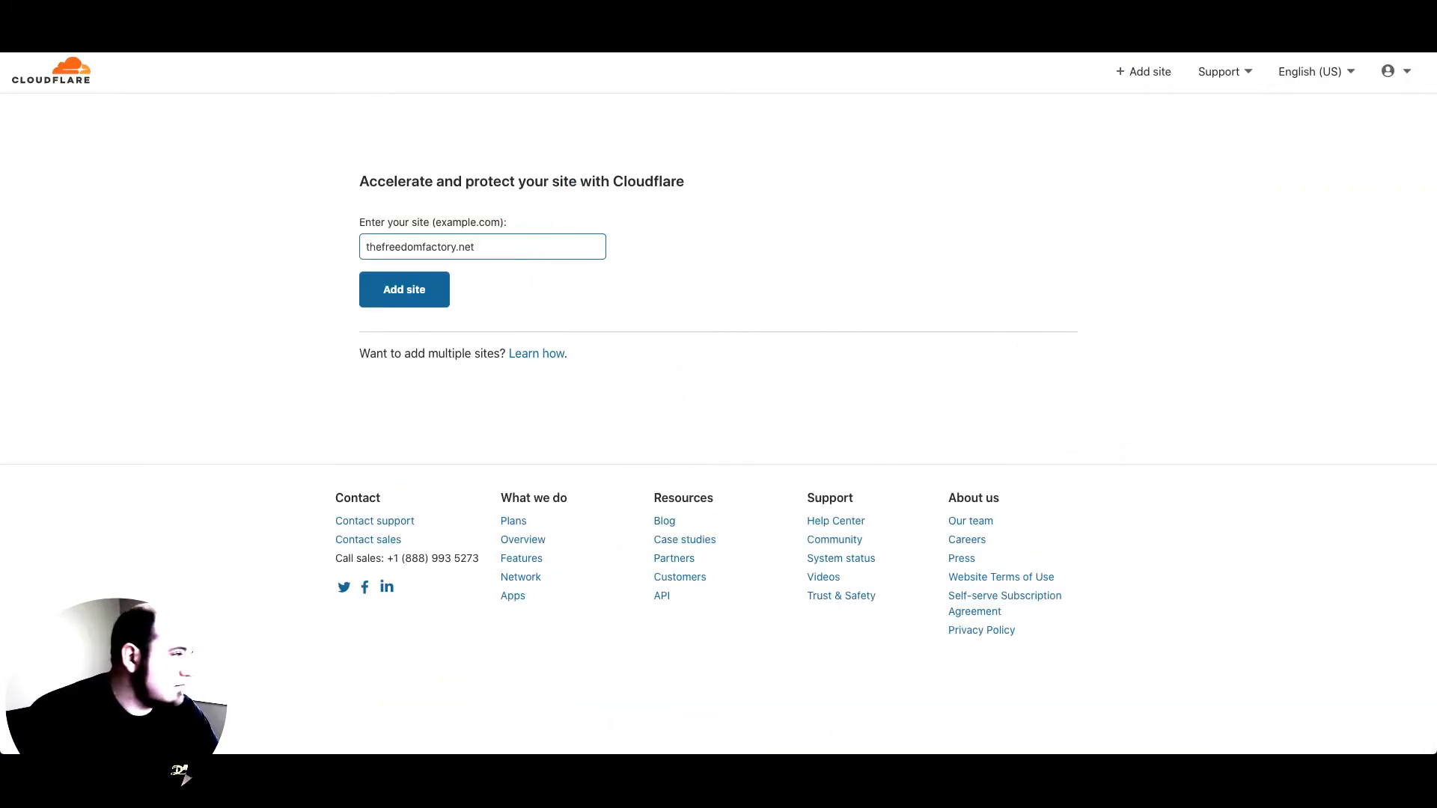
left_click(419, 290)
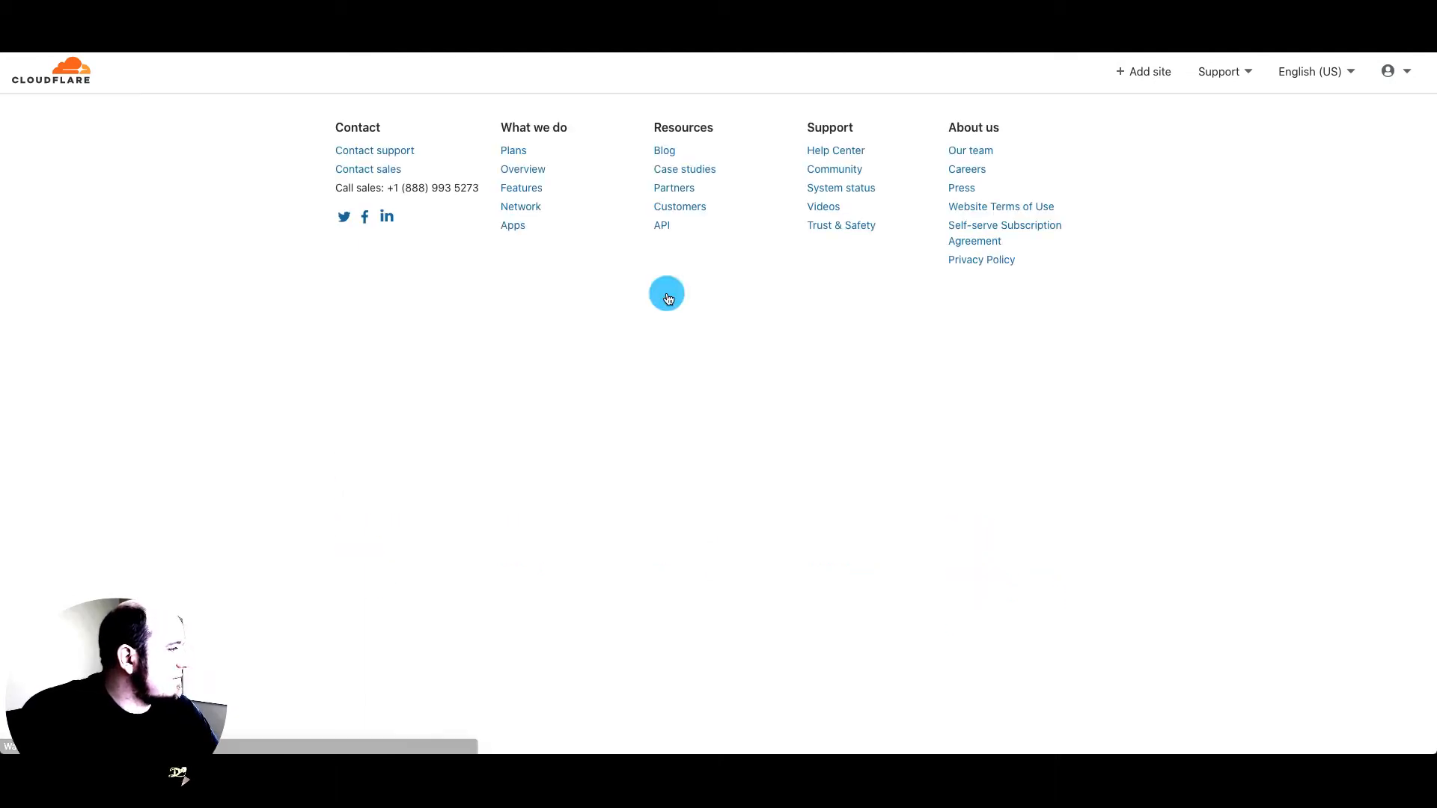
Choose the Free plan for the site and accept the scanned DNS records to continue to the nameserver instructions
left_click(440, 436)
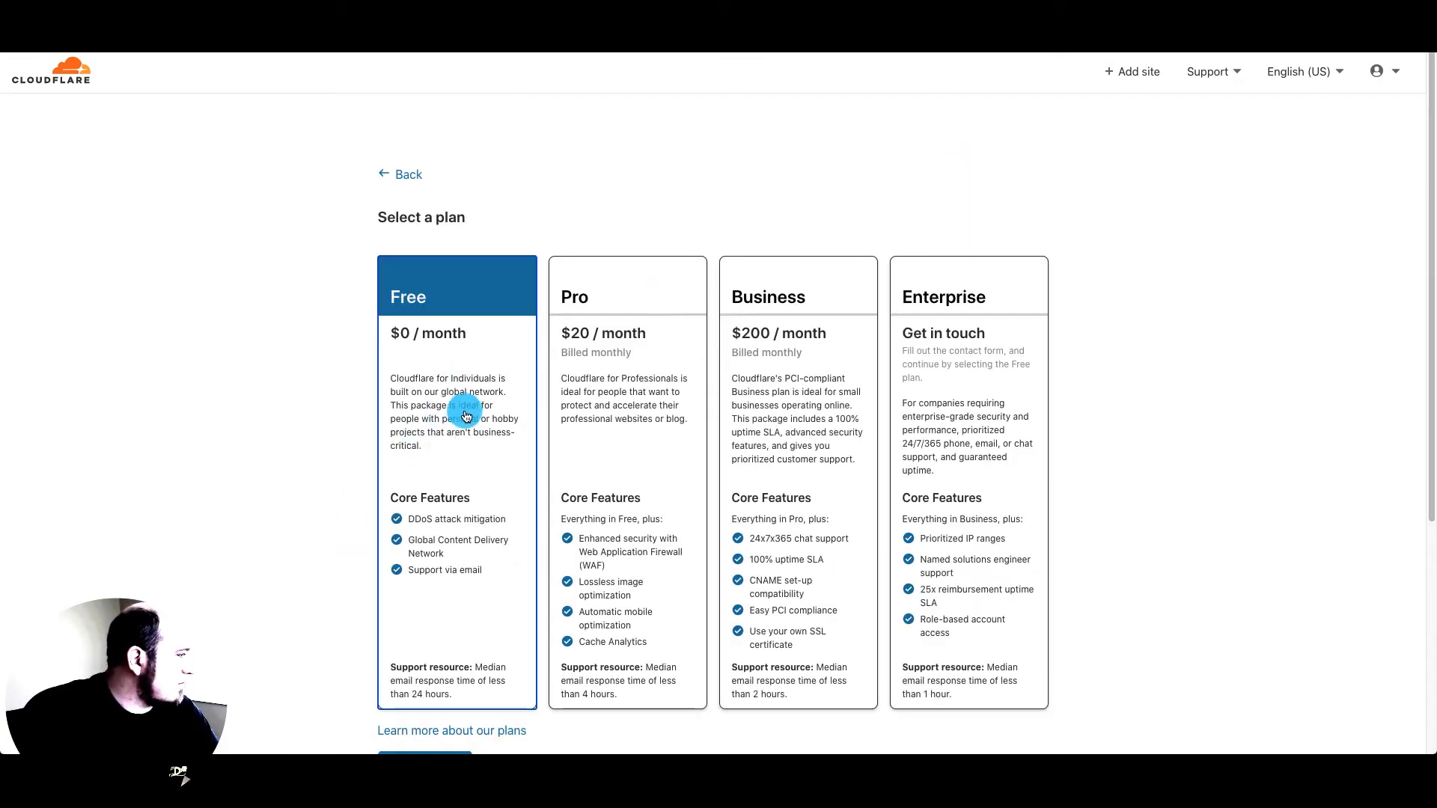
scroll(452, 415, "down", 3)
left_click(433, 557)
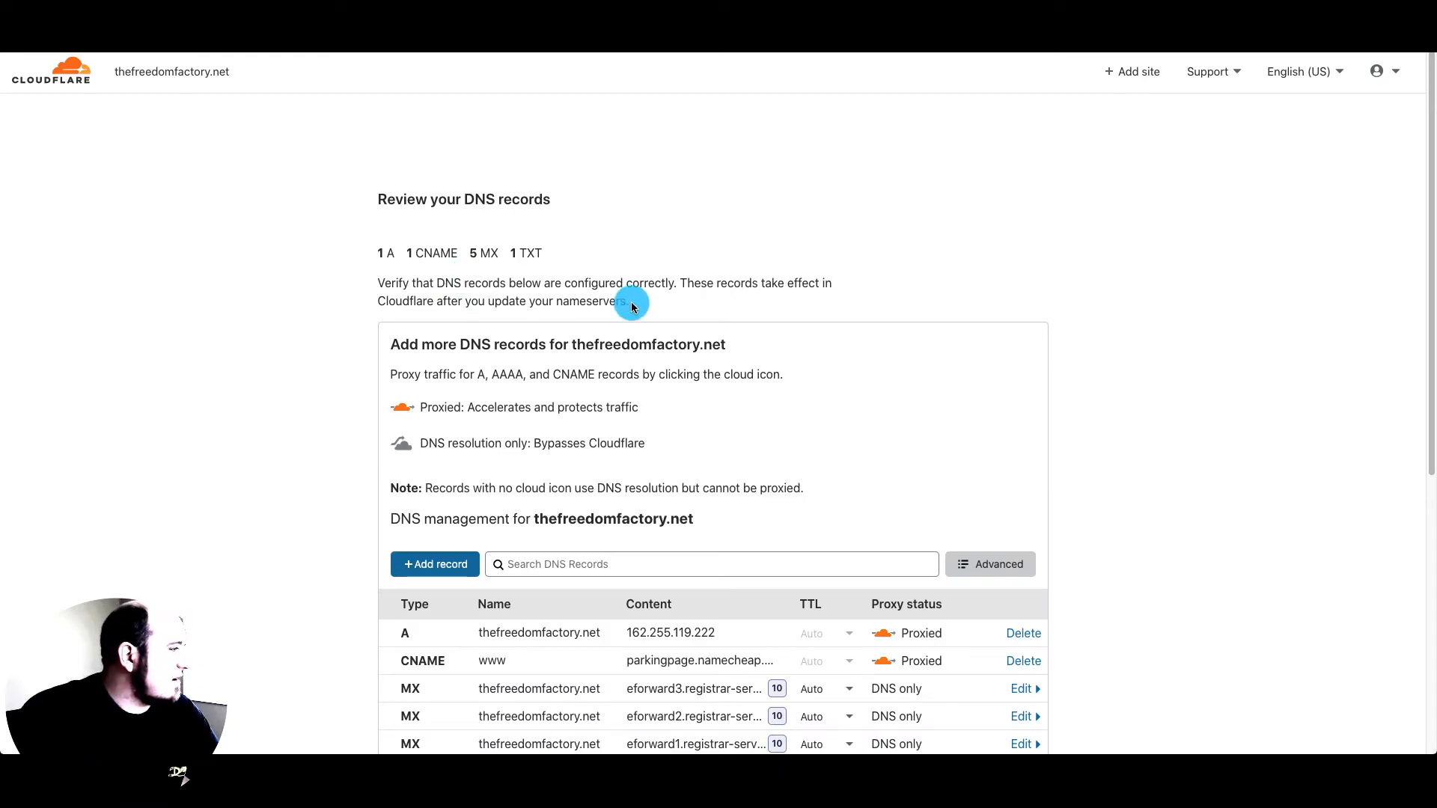
scroll(759, 383, "down", 3)
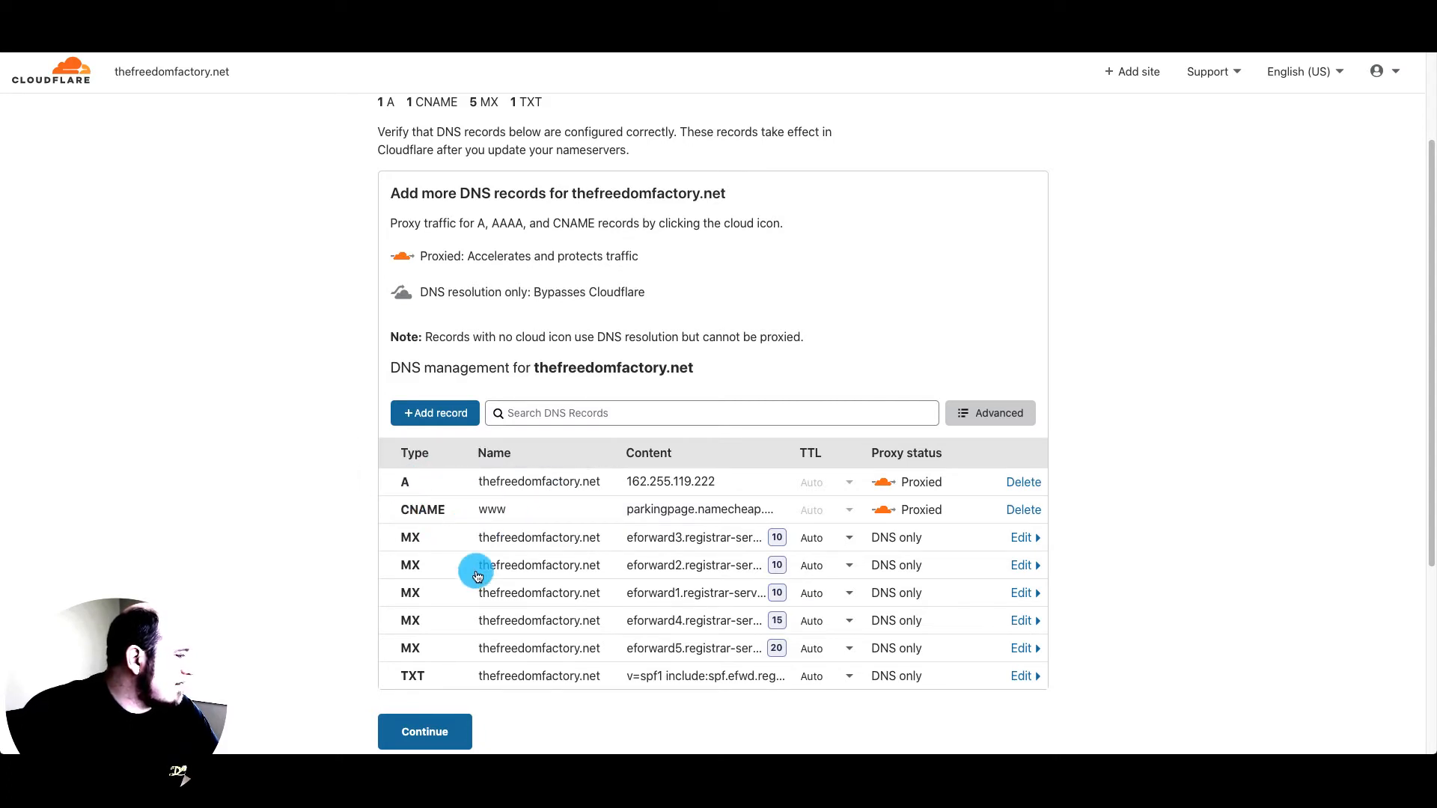
scroll(481, 581, "down", 1)
left_click(424, 657)
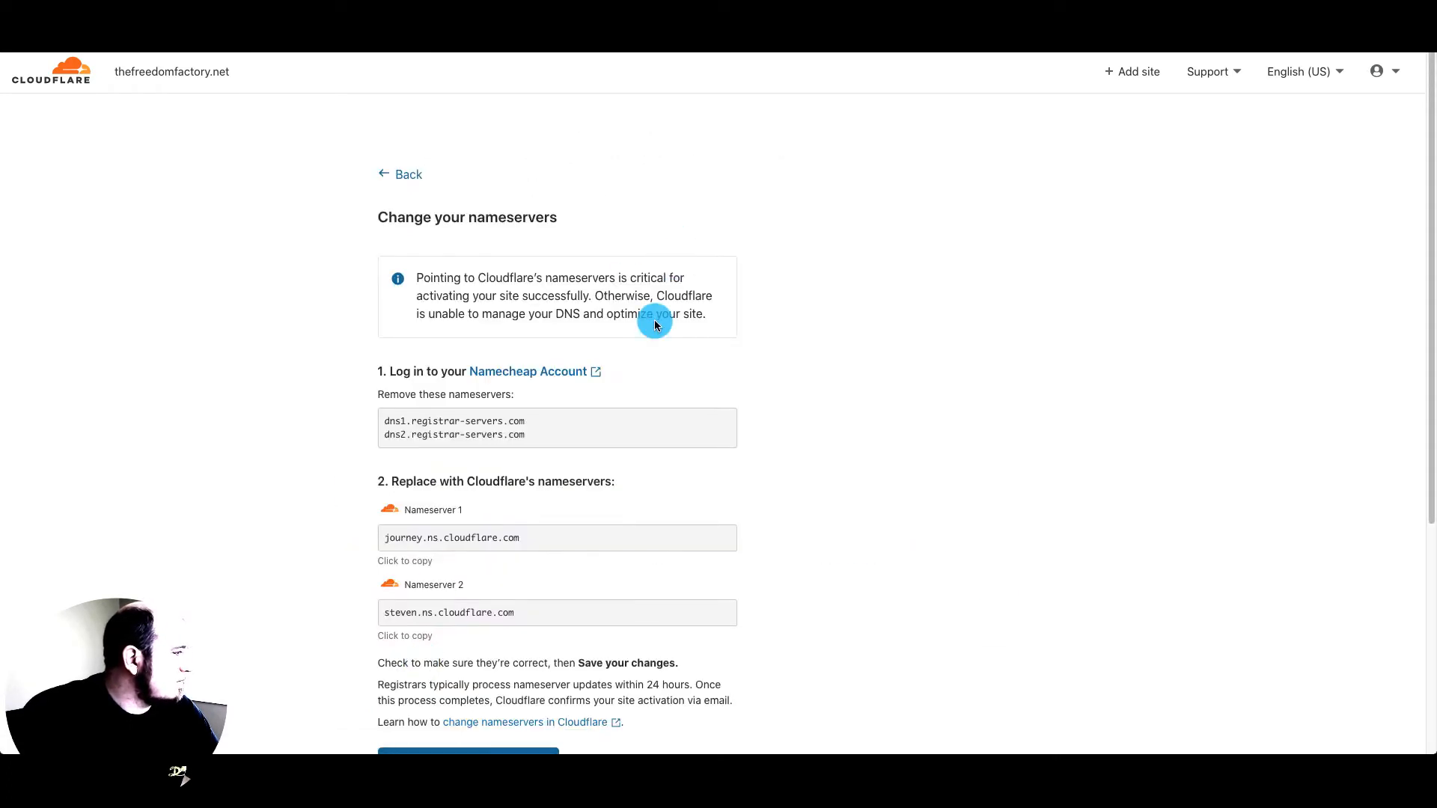
Copy dns1.registrar-servers.com from Cloudflare's instructions into Namecheap's first custom nameserver field
triple_click(420, 417)
key("ctrl+c")
left_click_drag(420, 416, 524, 433)
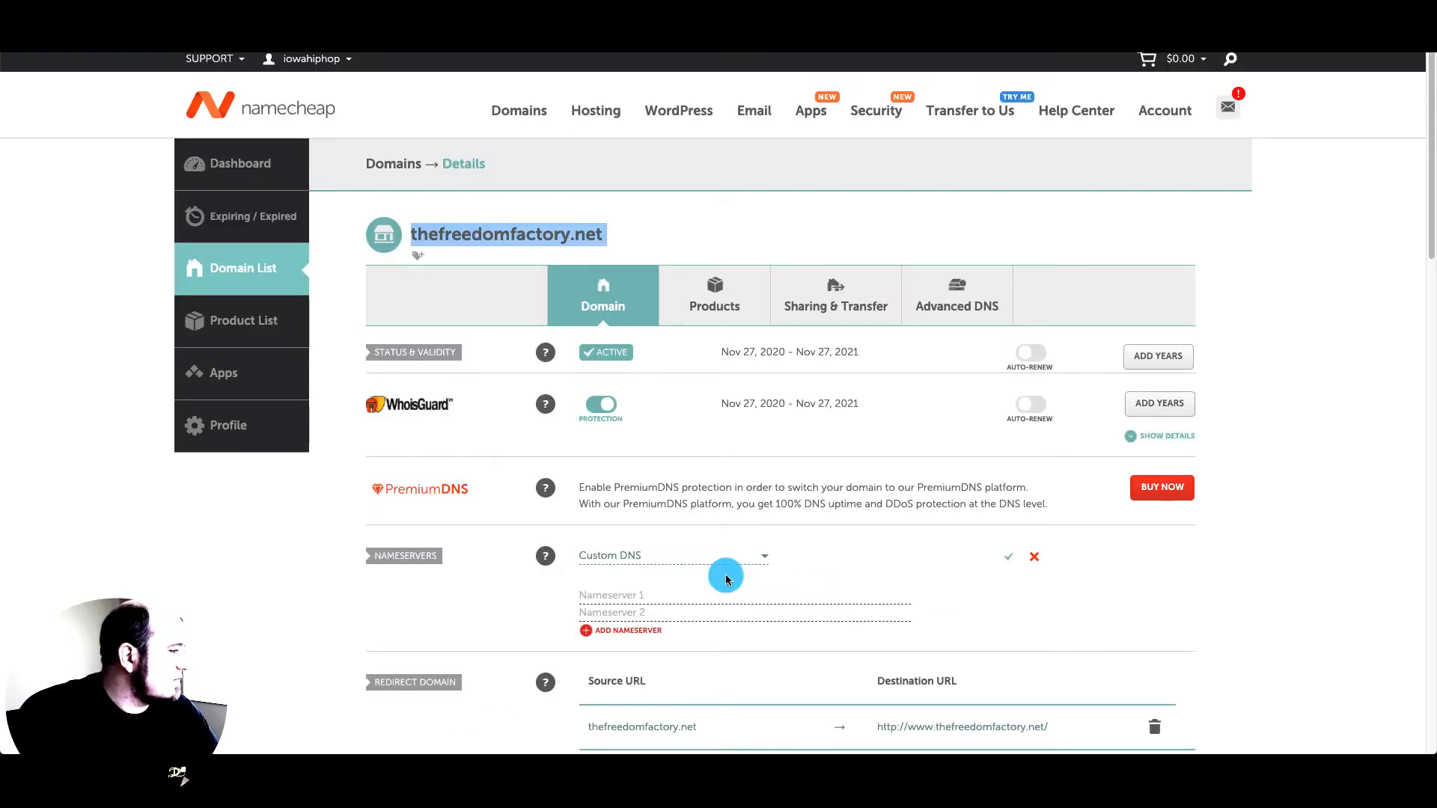
left_click(687, 597)
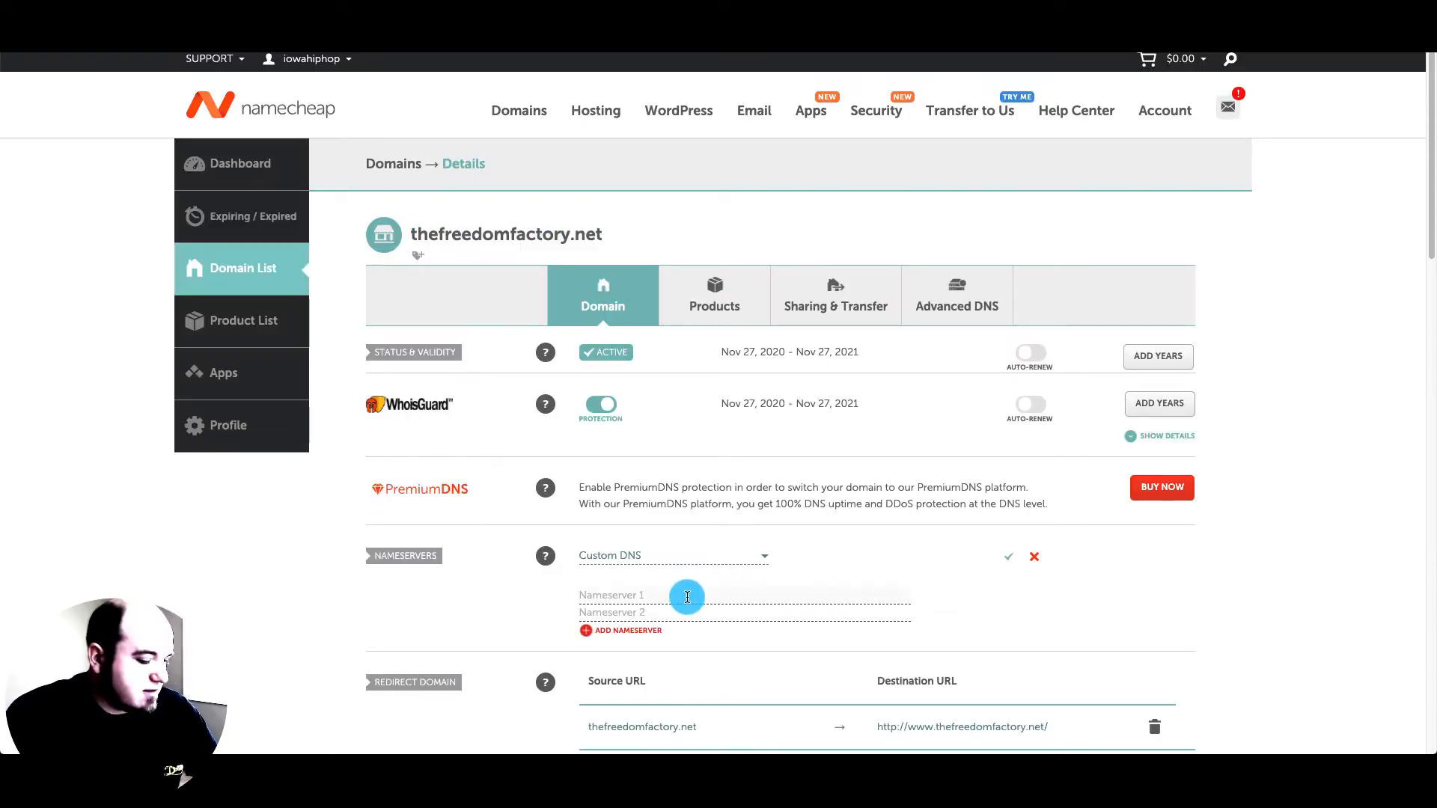
key("ctrl+v")
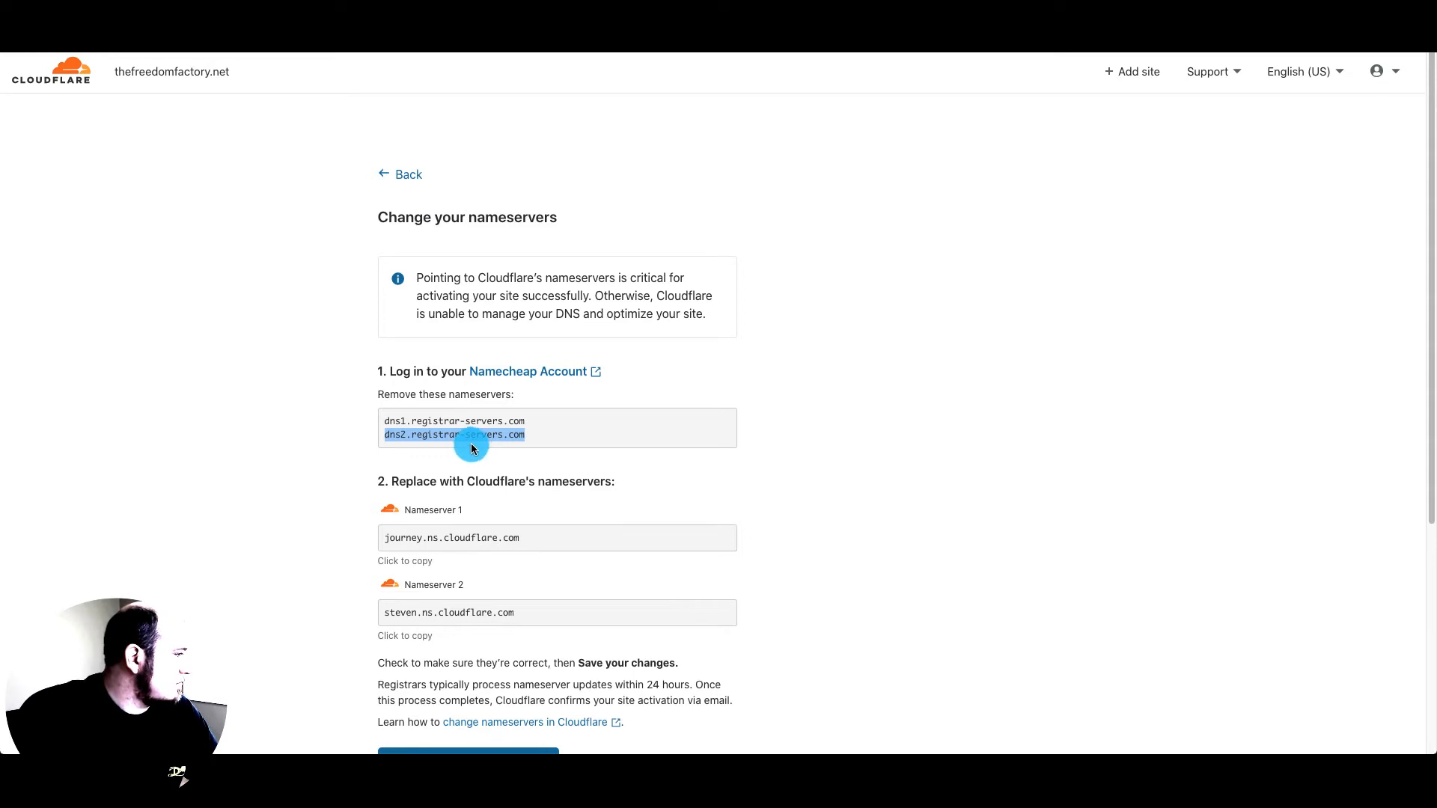
Copy Cloudflare's first nameserver and set Namecheap's Nameserver 1 to journey.ns.cloudflare.com
left_click(458, 536)
key("ctrl+c")
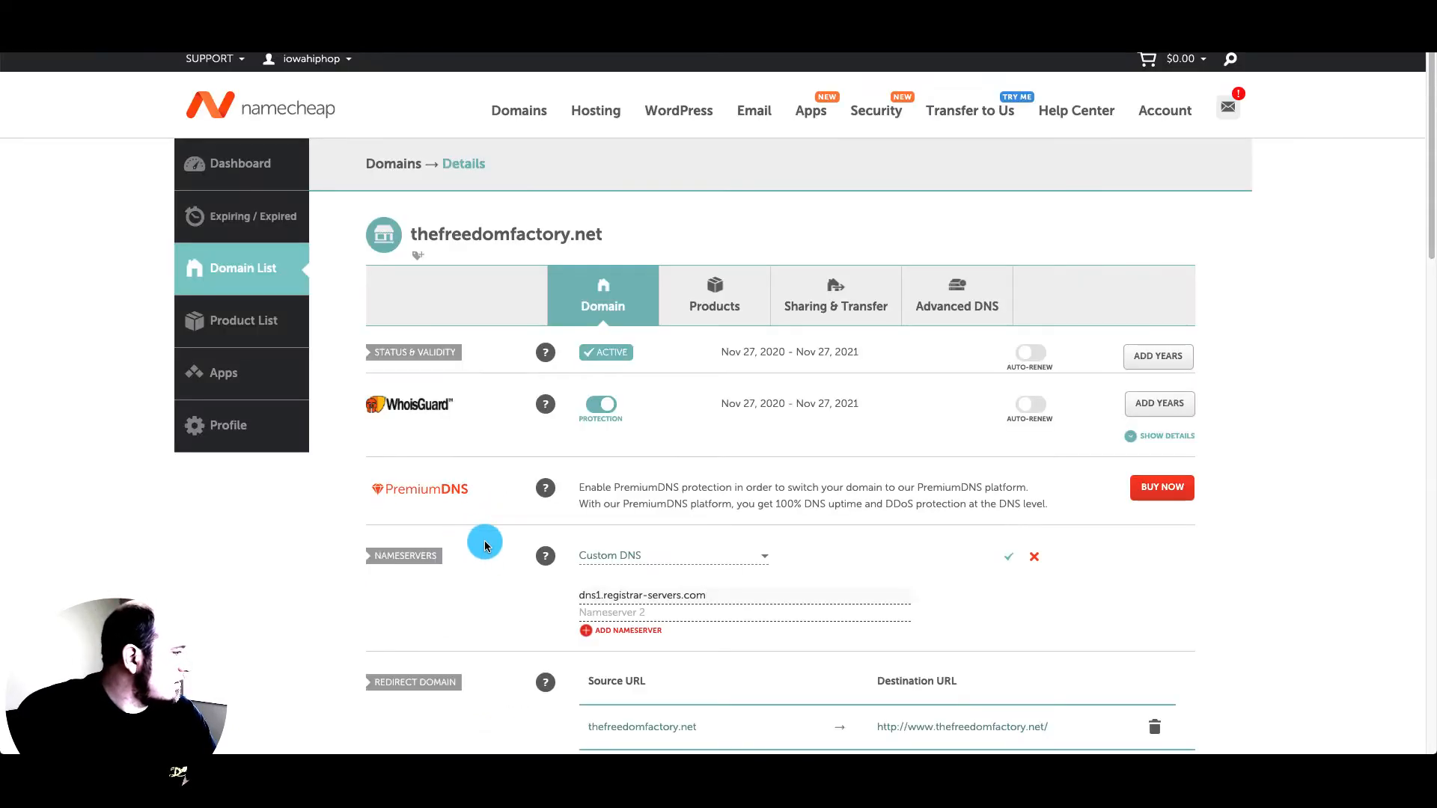
left_click(611, 595)
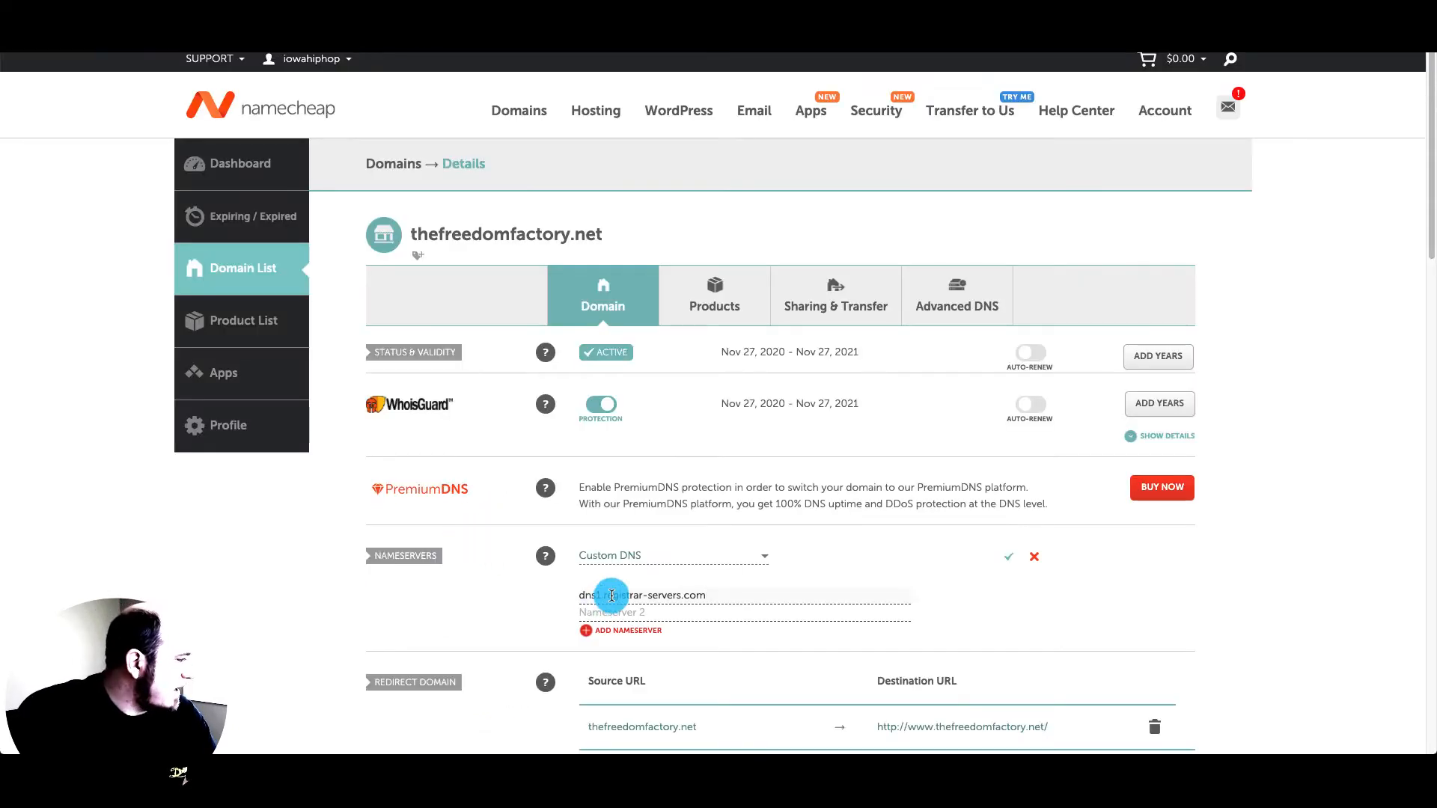
key("ctrl+v")
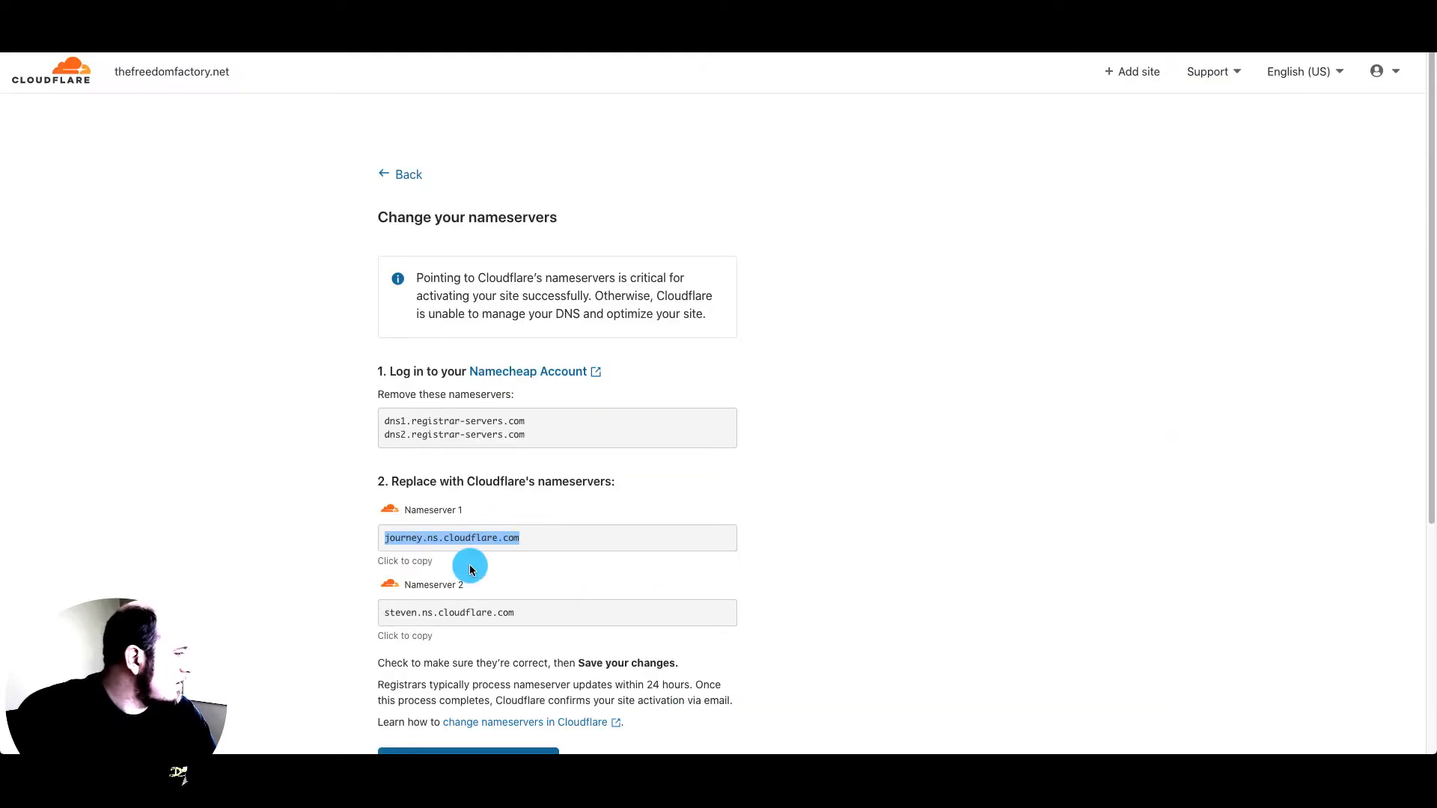
Set Namecheap's Nameserver 2 to steven.ns.cloudflare.com, save the custom nameservers, and return to Cloudflare's nameserver instructions
left_click(442, 614)
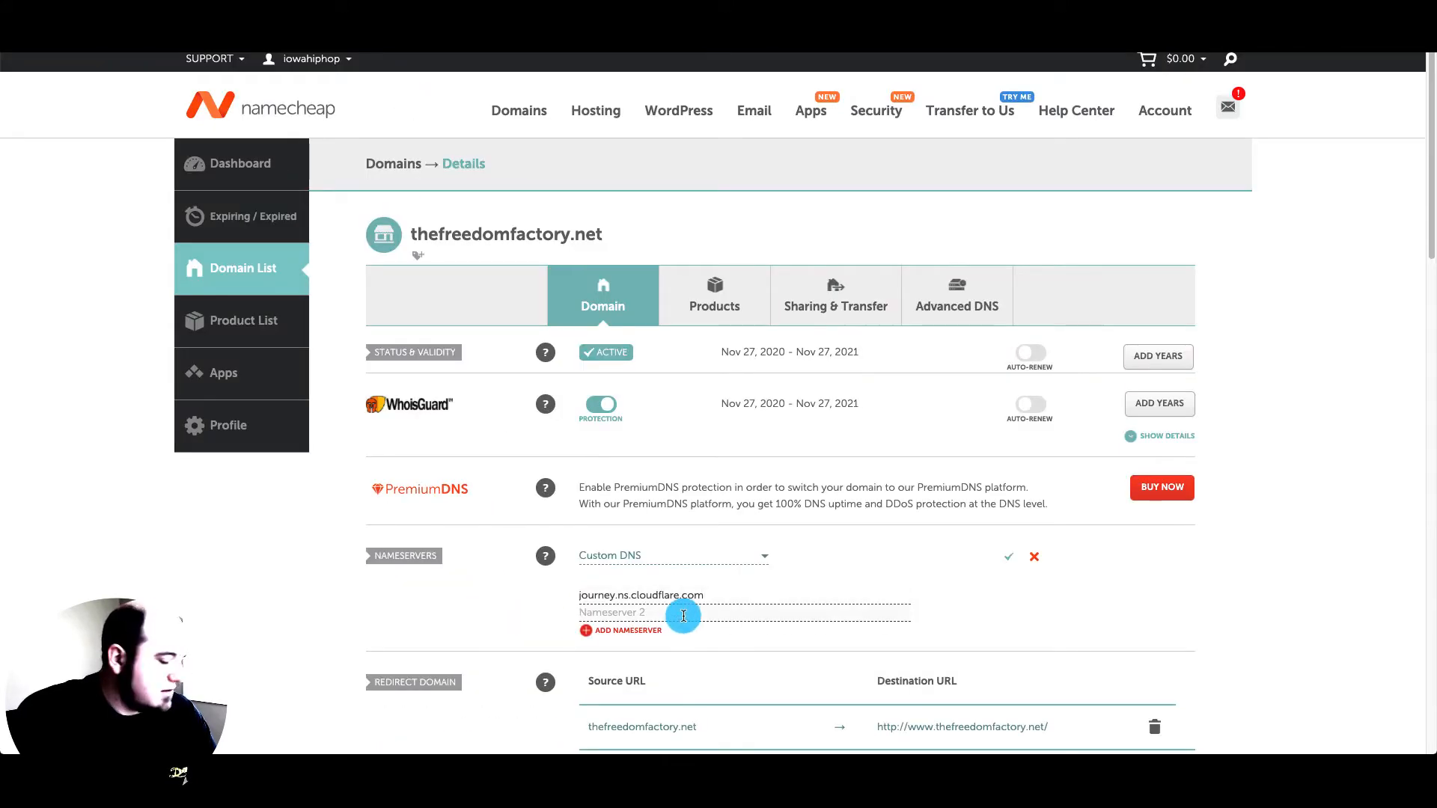
type("steven.ns.cloudflare.com")
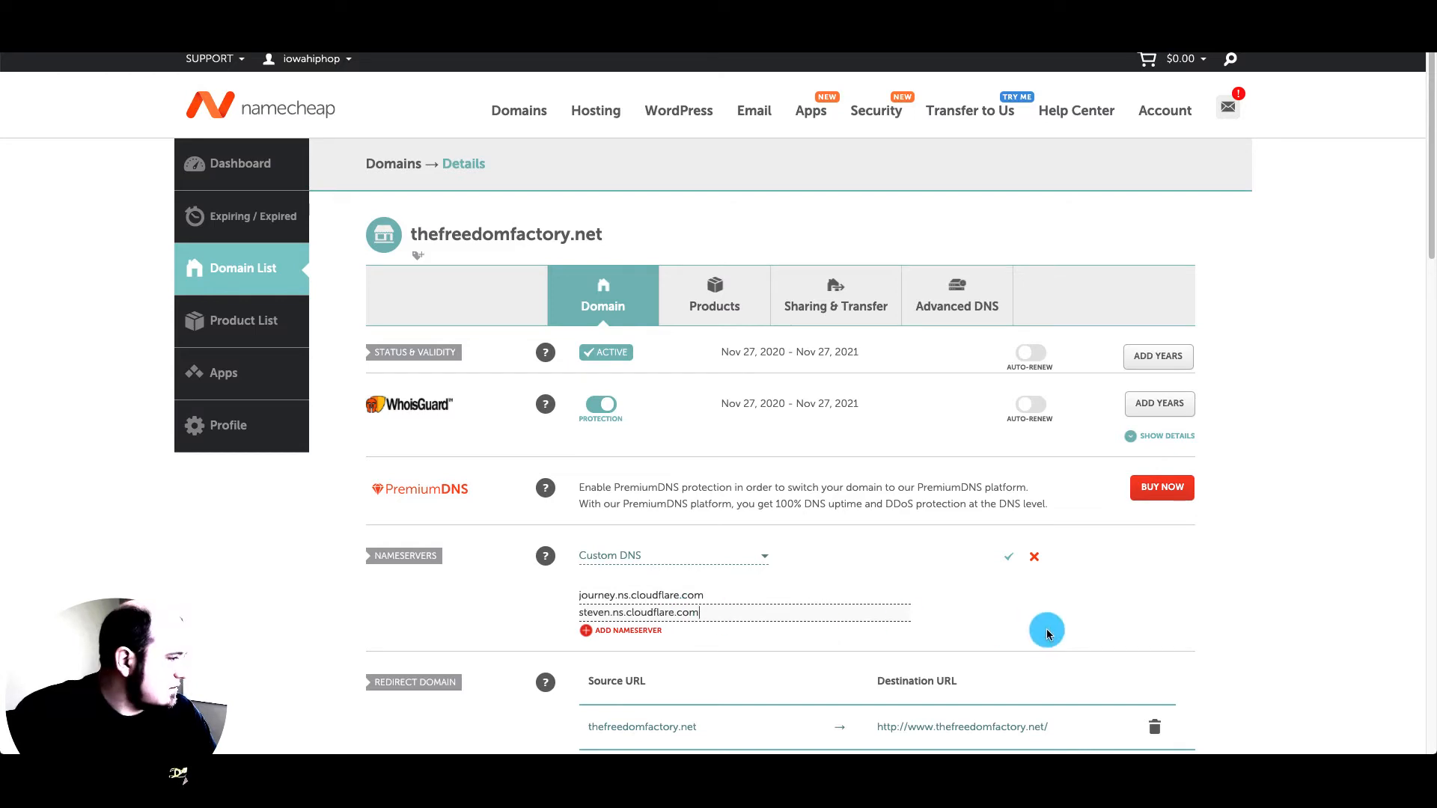
left_click(1009, 559)
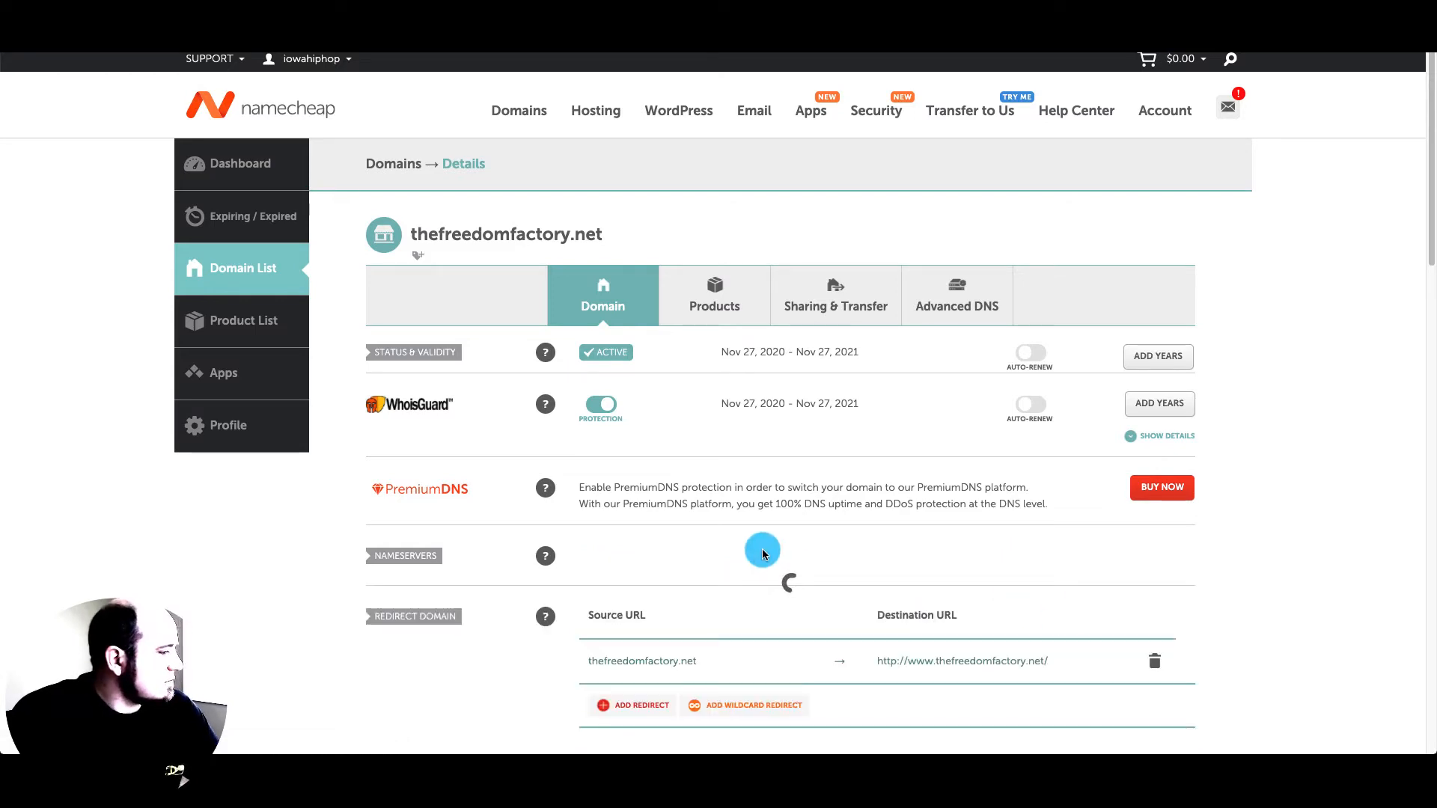
scroll(777, 574, "down", 1)
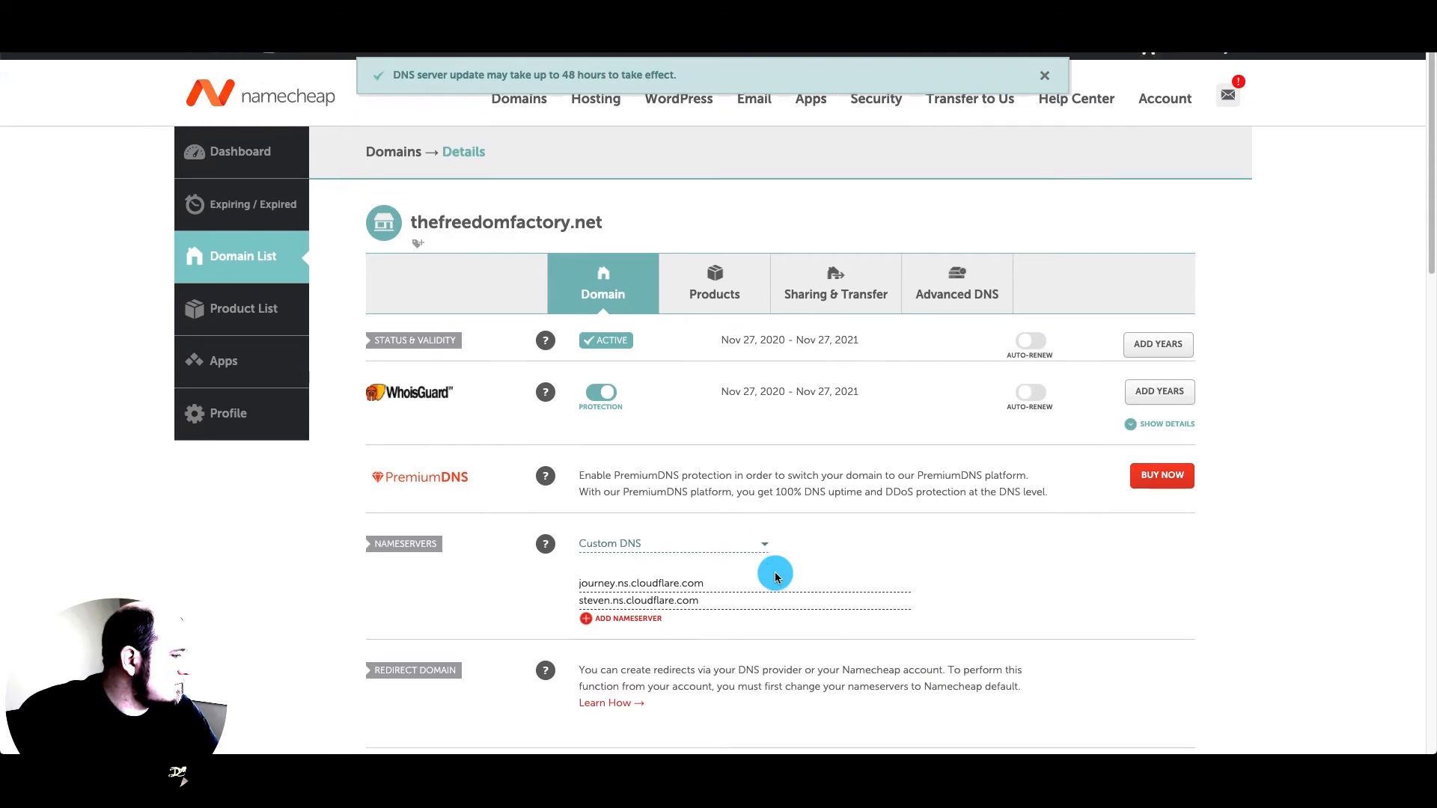
left_click(884, 16)
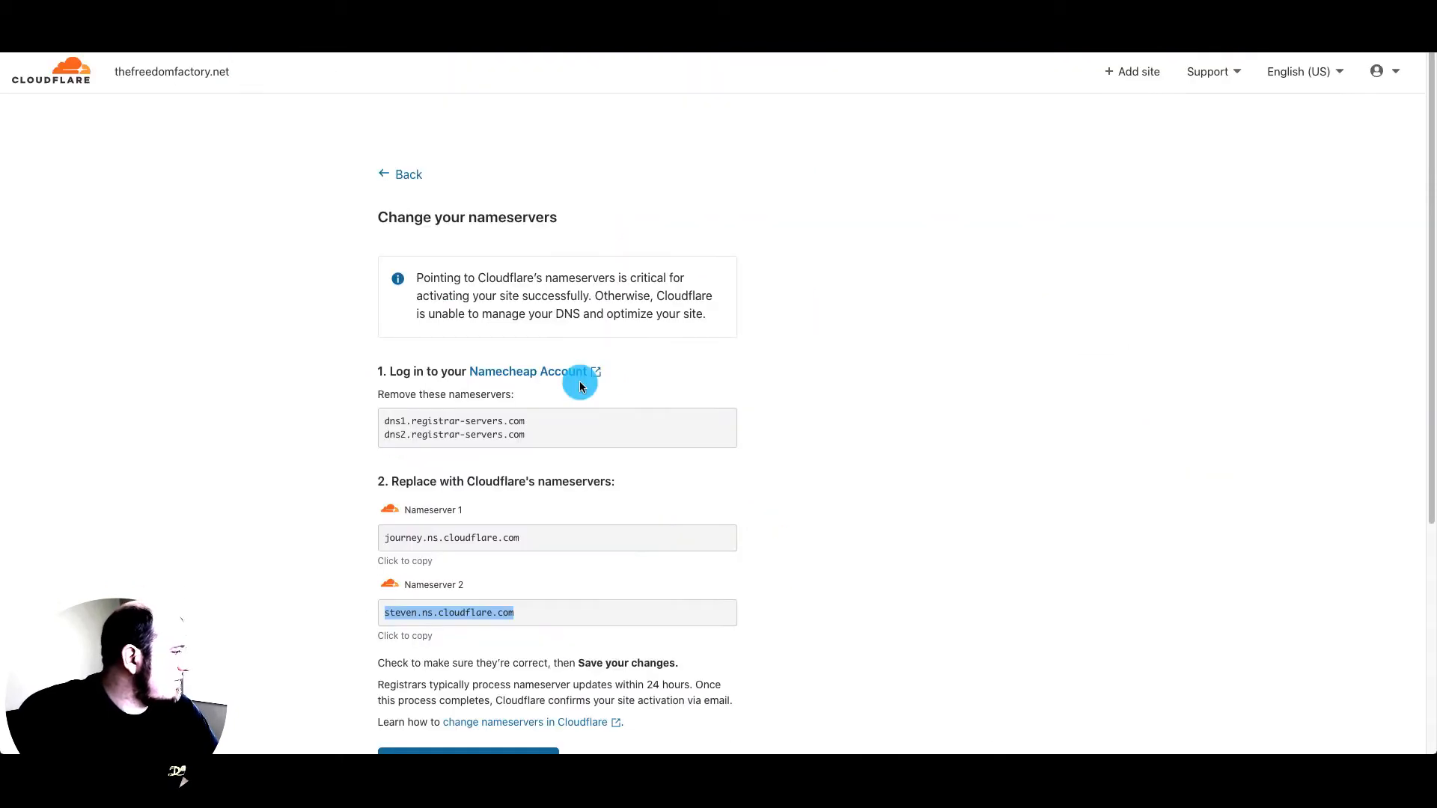
Confirm the nameserver change and complete the quick start guide's security section with Automatic HTTPS Rewrites and Always Use HTTPS on
scroll(560, 524, "down", 1)
scroll(559, 527, "down", 3)
left_click(465, 601)
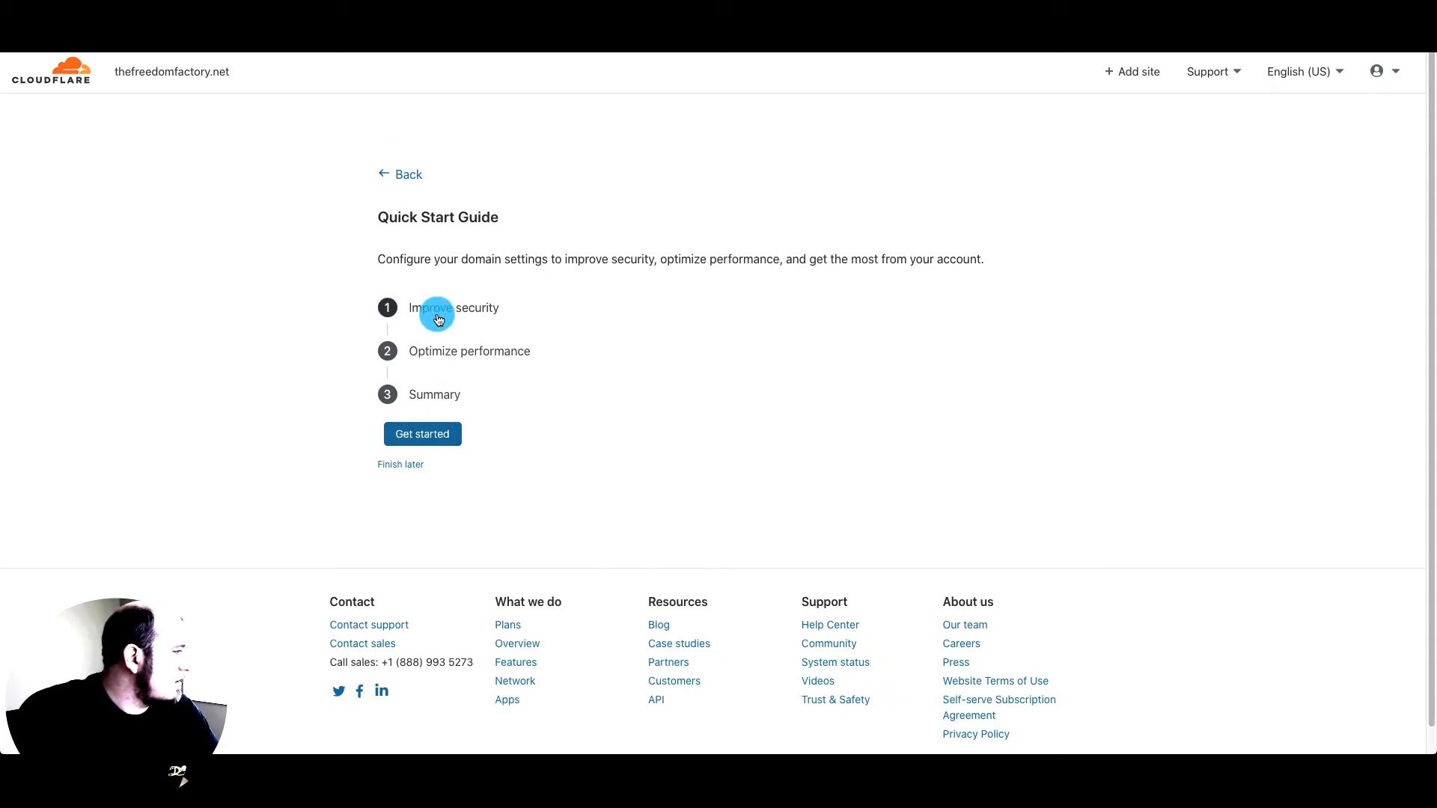
left_click(426, 433)
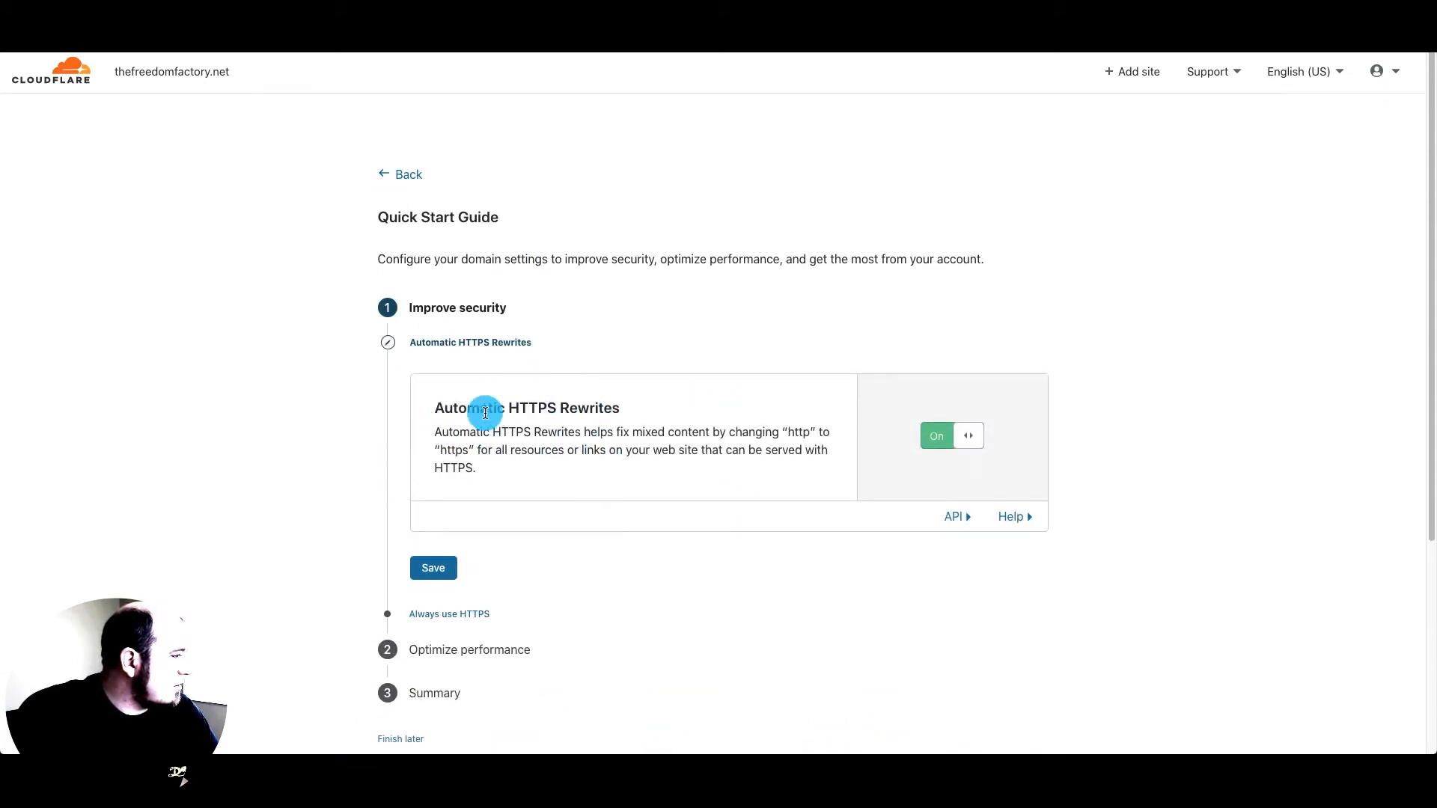
left_click(434, 569)
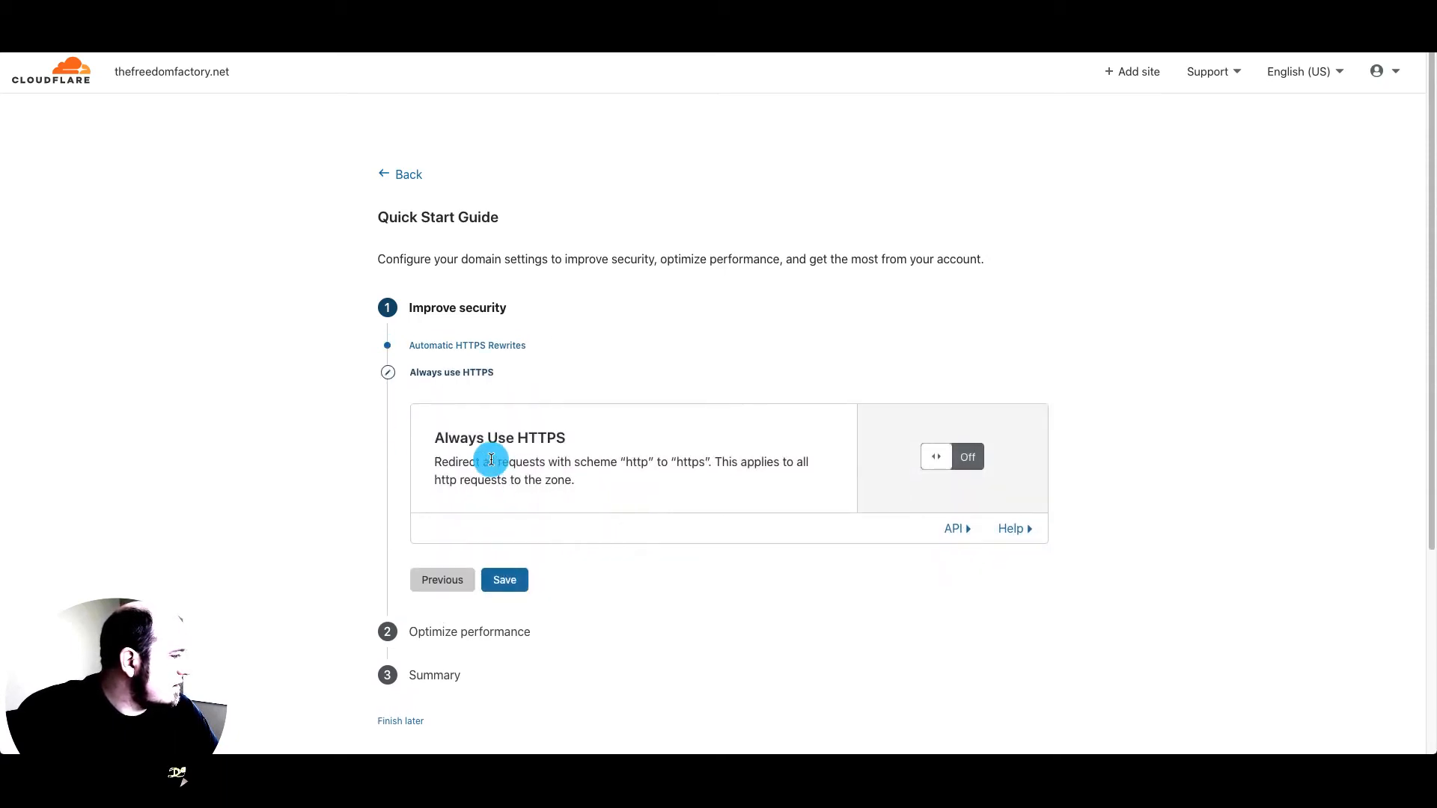
left_click(932, 458)
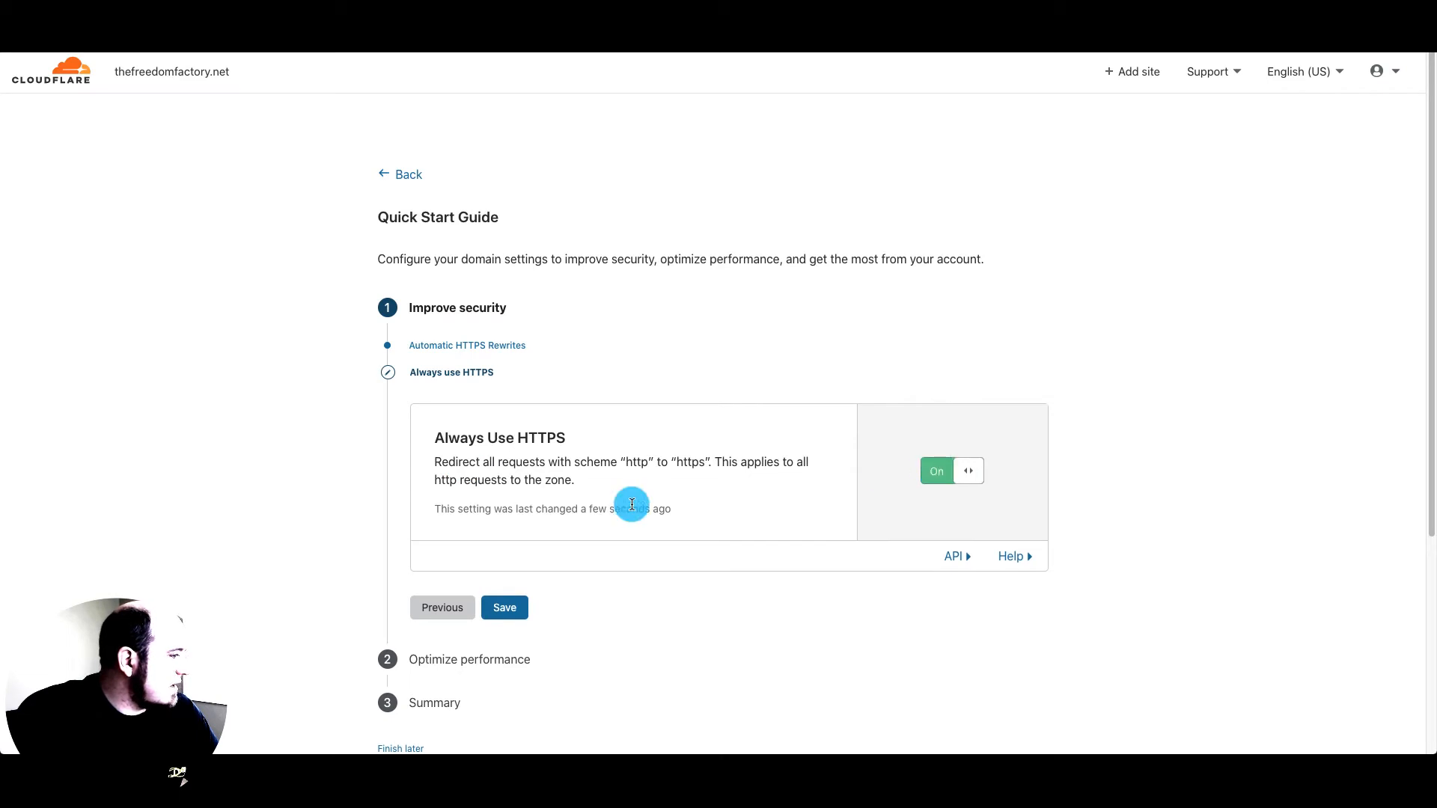
left_click(506, 609)
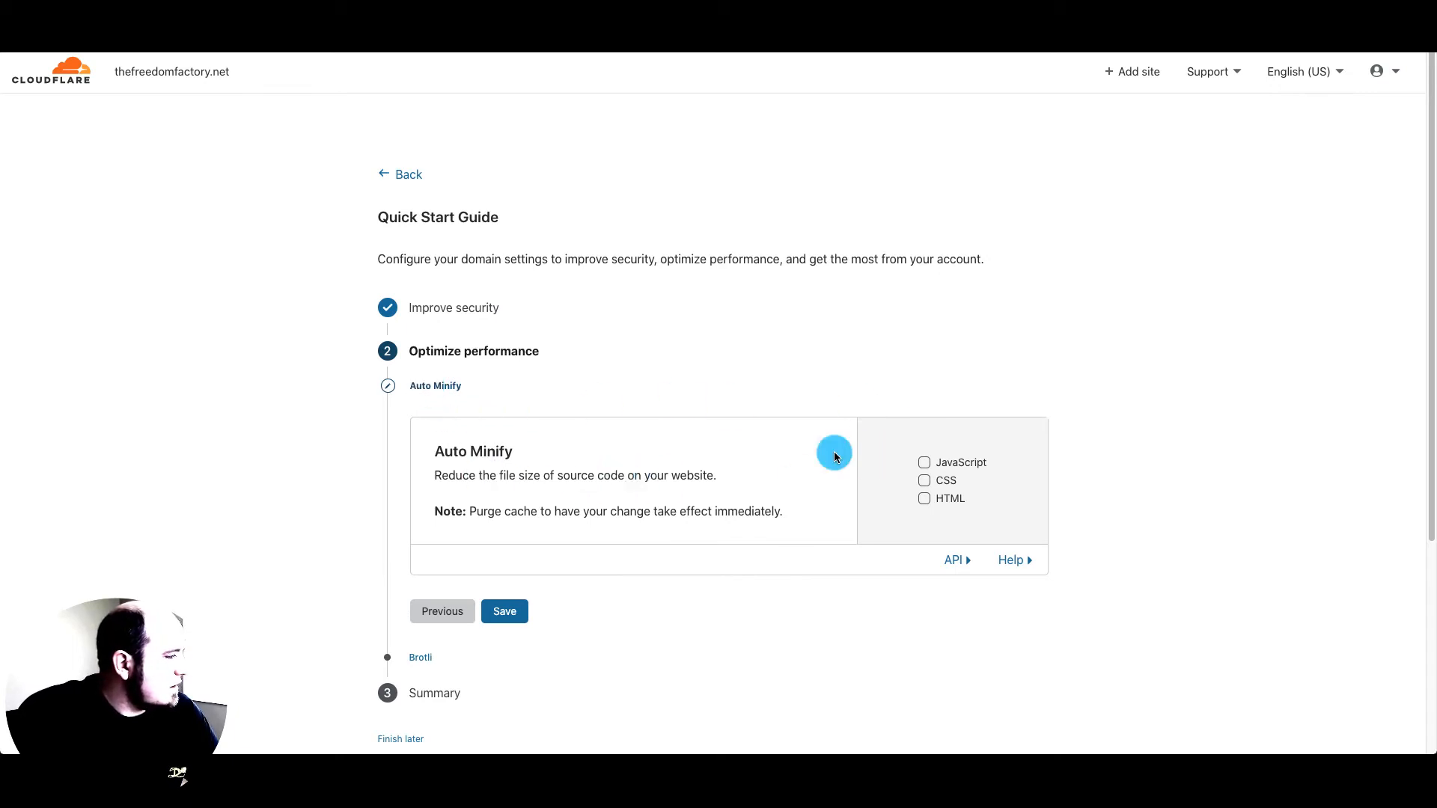
Enable Auto Minify for JavaScript and HTML, and complete the performance section with Brotli left on
left_click(924, 462)
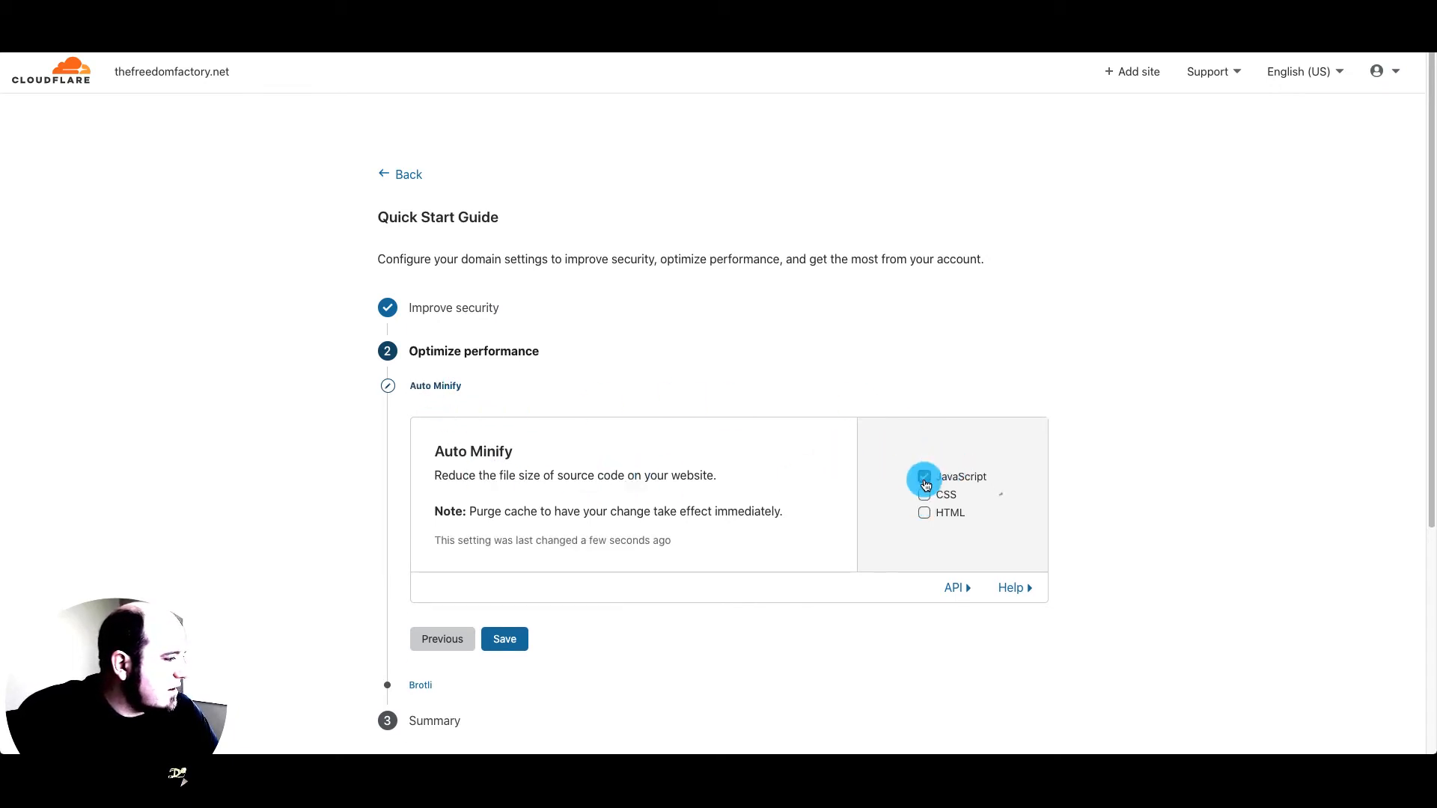
left_click(924, 514)
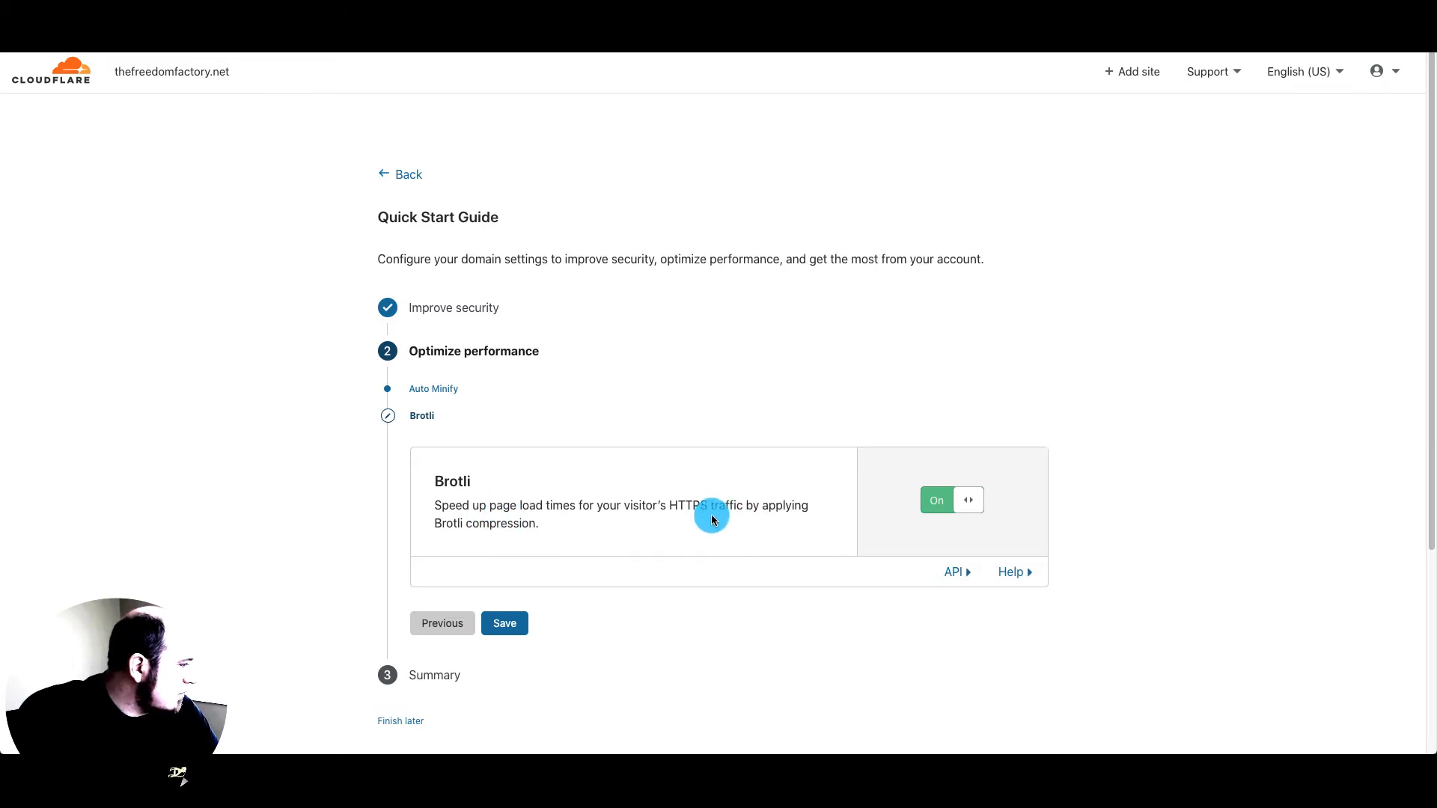
left_click(508, 626)
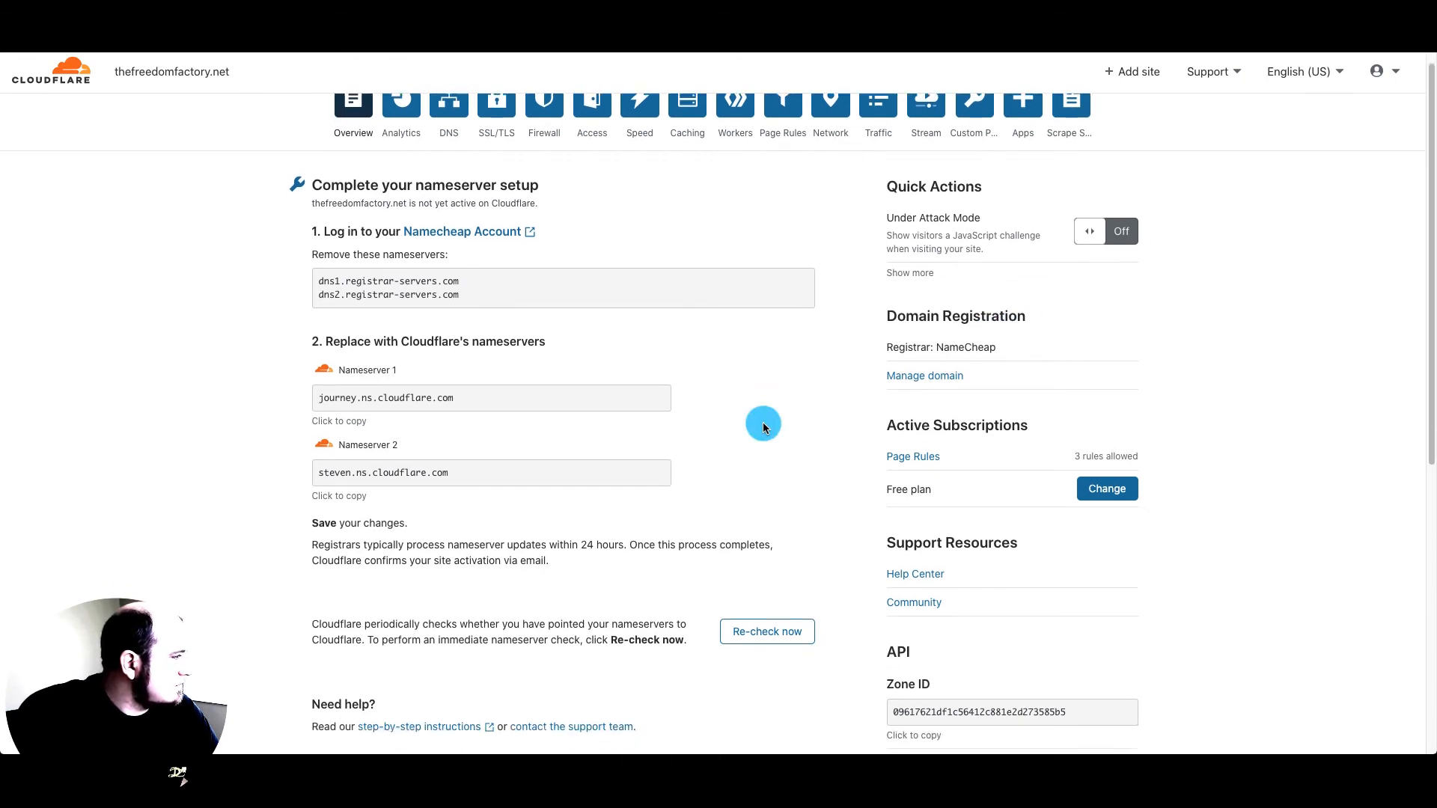
Delete the imported www CNAME record and the root A record from the domain's DNS records
scroll(762, 422, "down", 3)
scroll(762, 422, "up", 3)
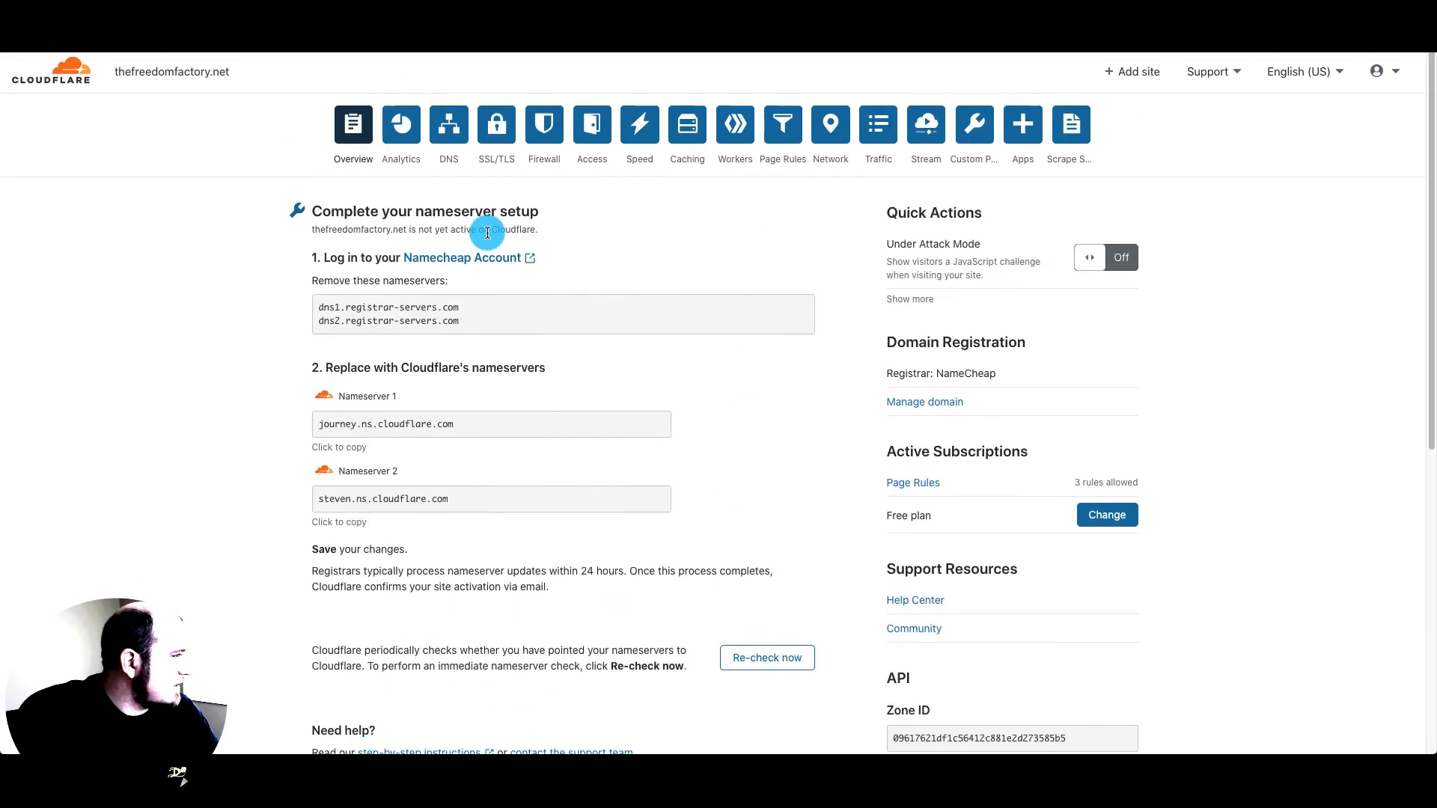
left_click(449, 124)
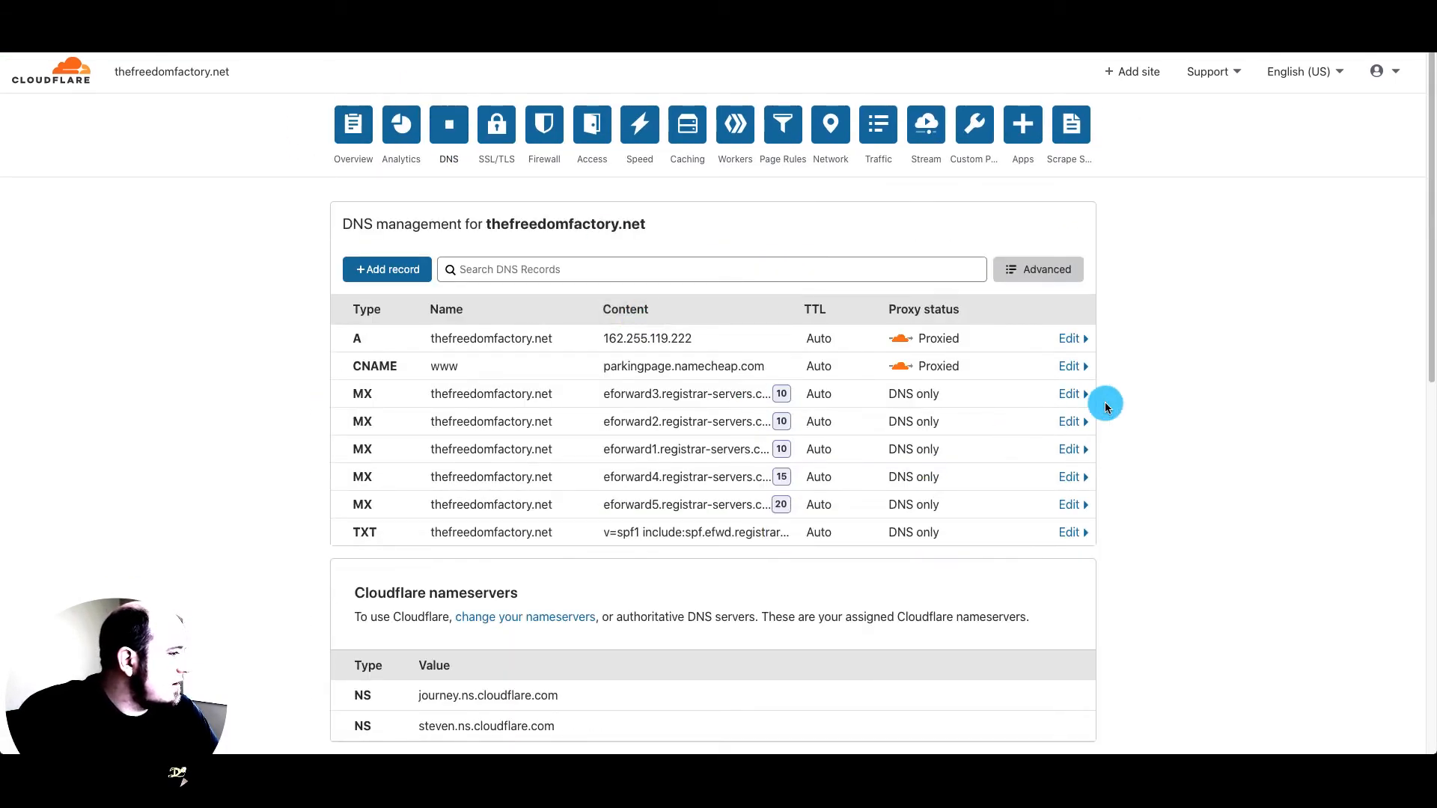
left_click(1086, 367)
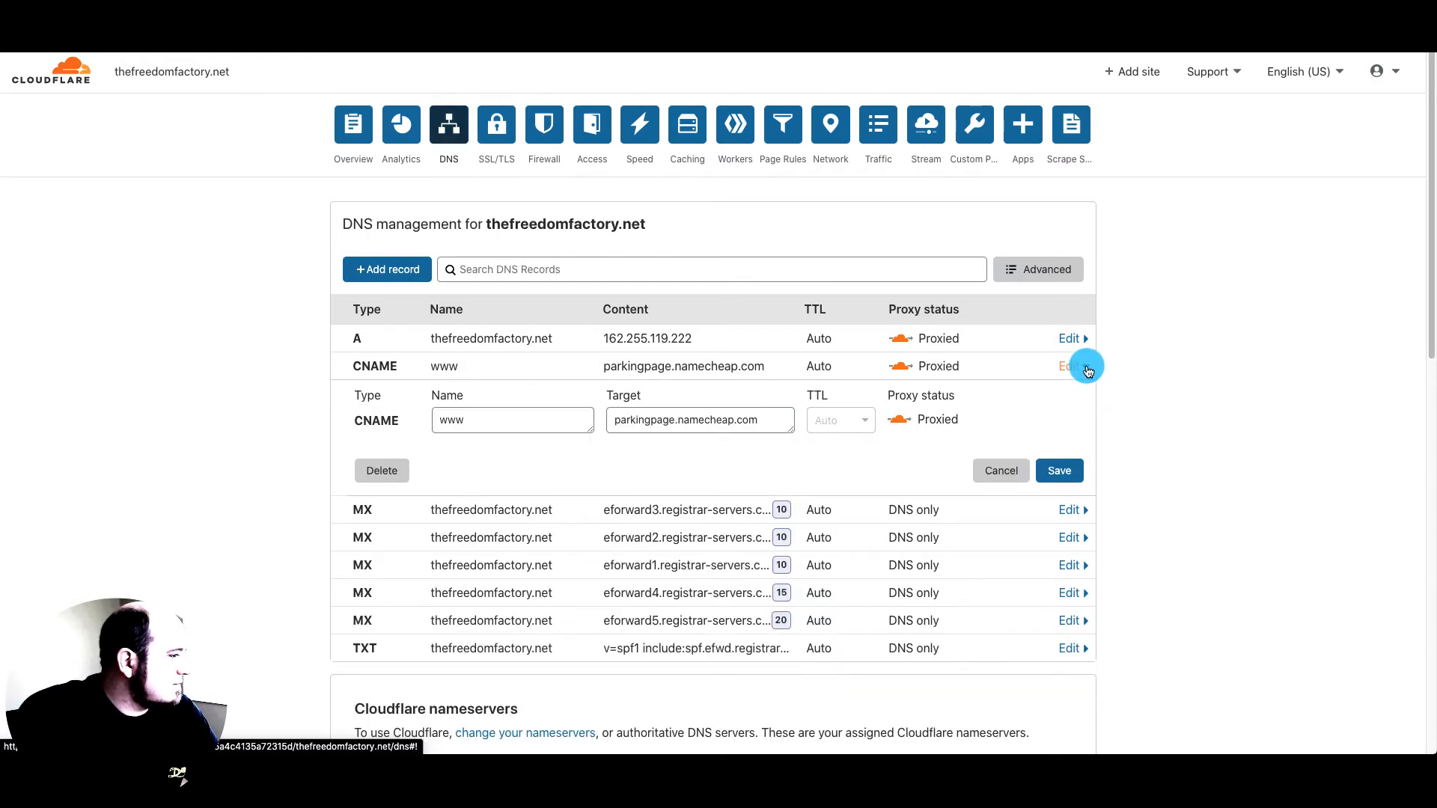
left_click(380, 470)
left_click(988, 468)
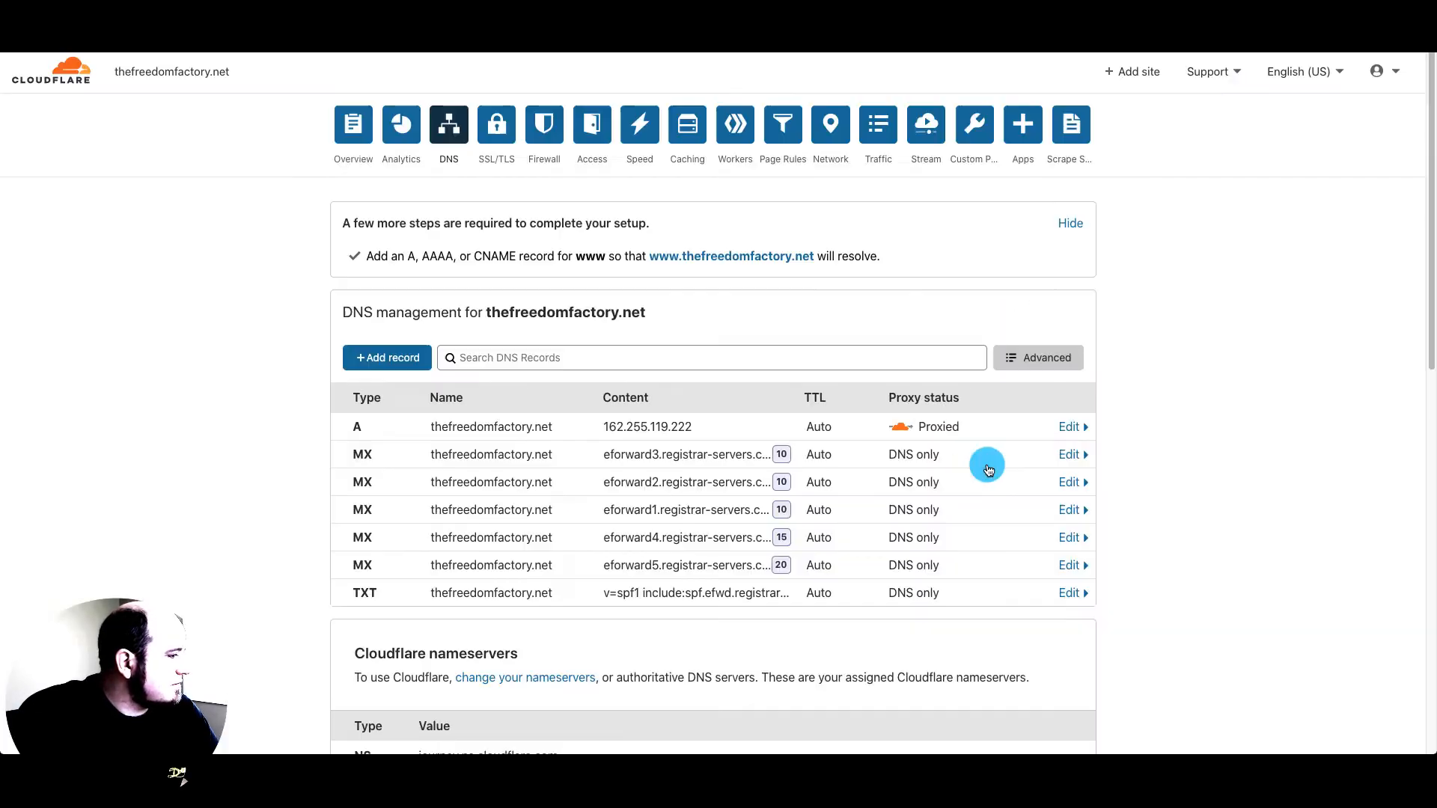
left_click(1082, 428)
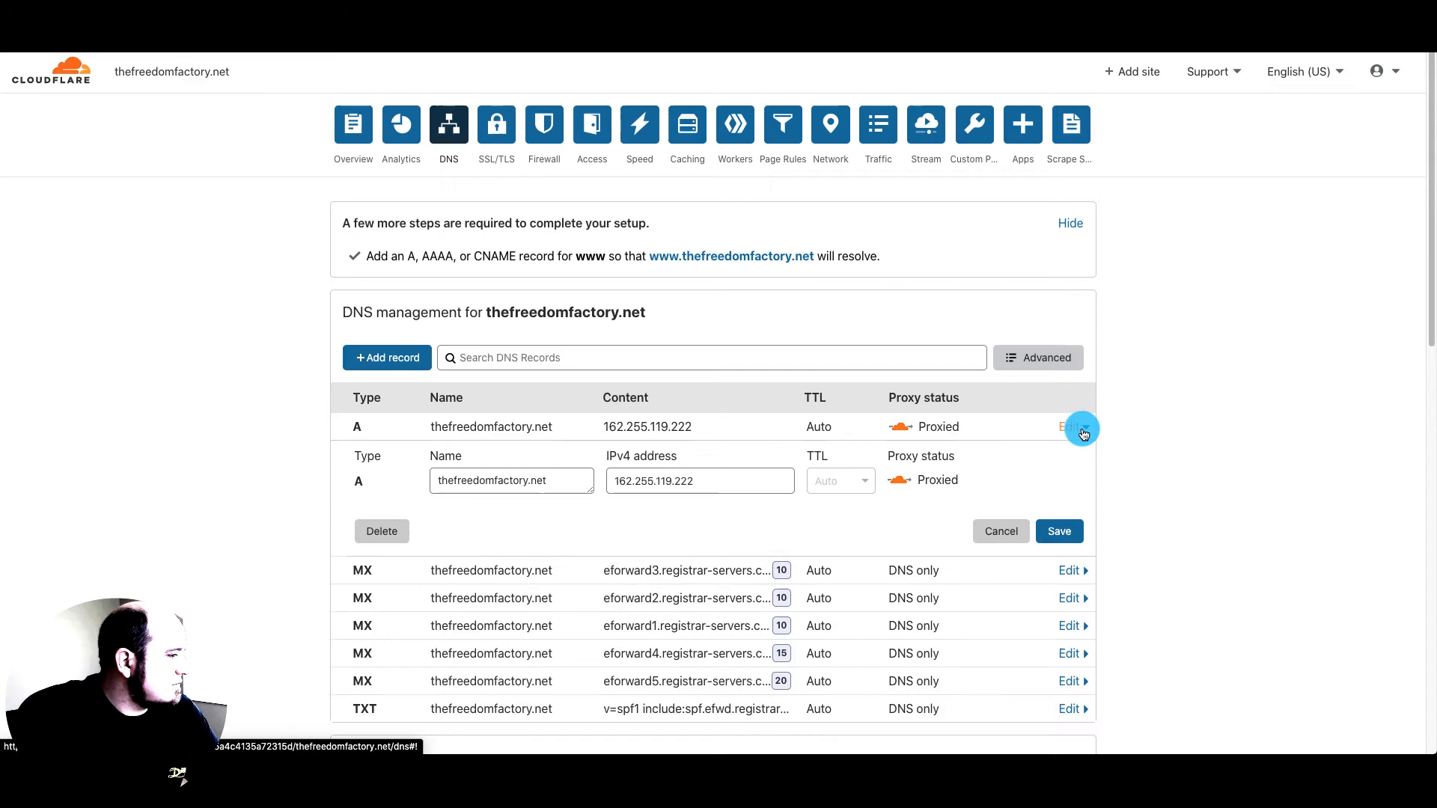
left_click(382, 531)
left_click(986, 467)
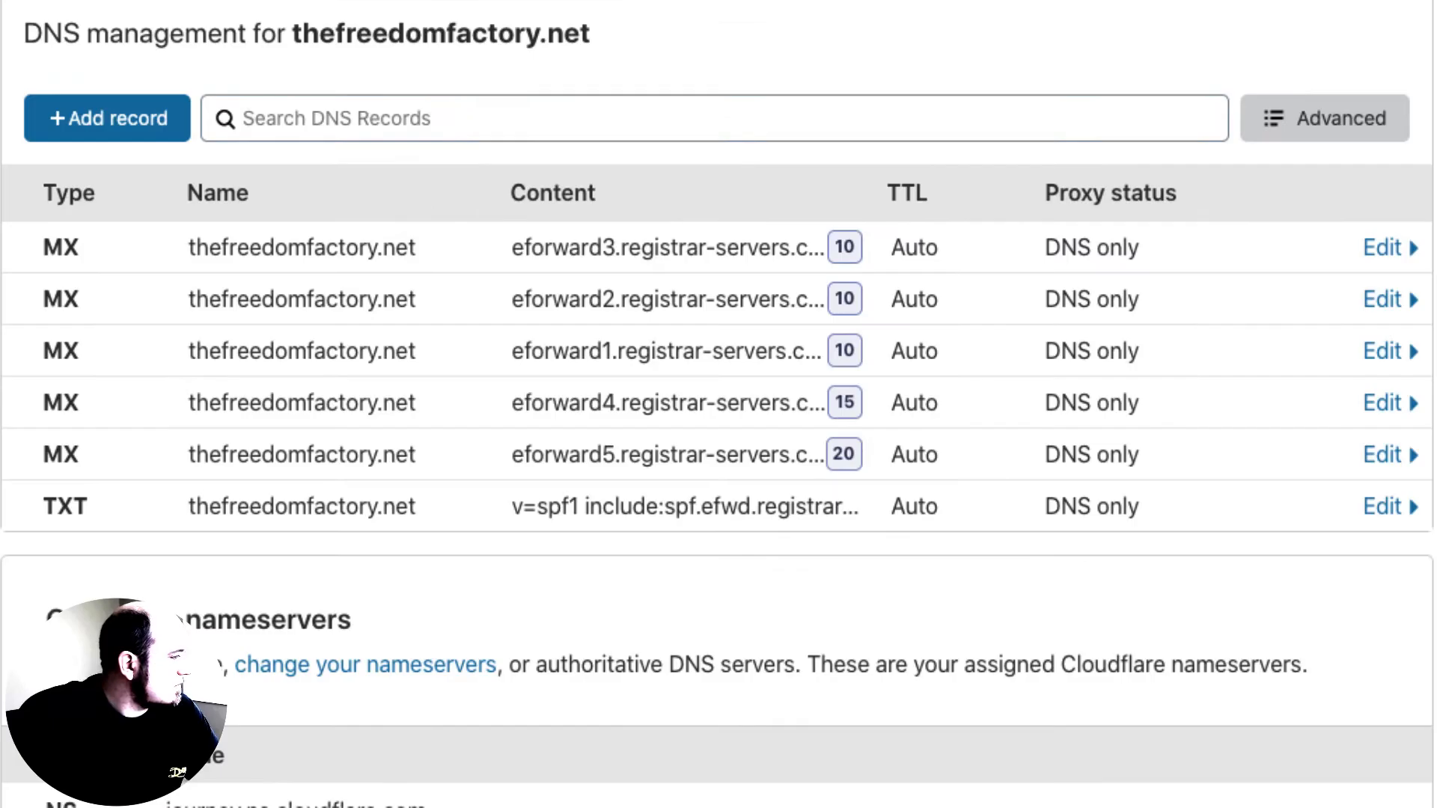
Add an A record for @ pointing to 3.225.173.167 with the proxy status set to DNS only
left_click(571, 374)
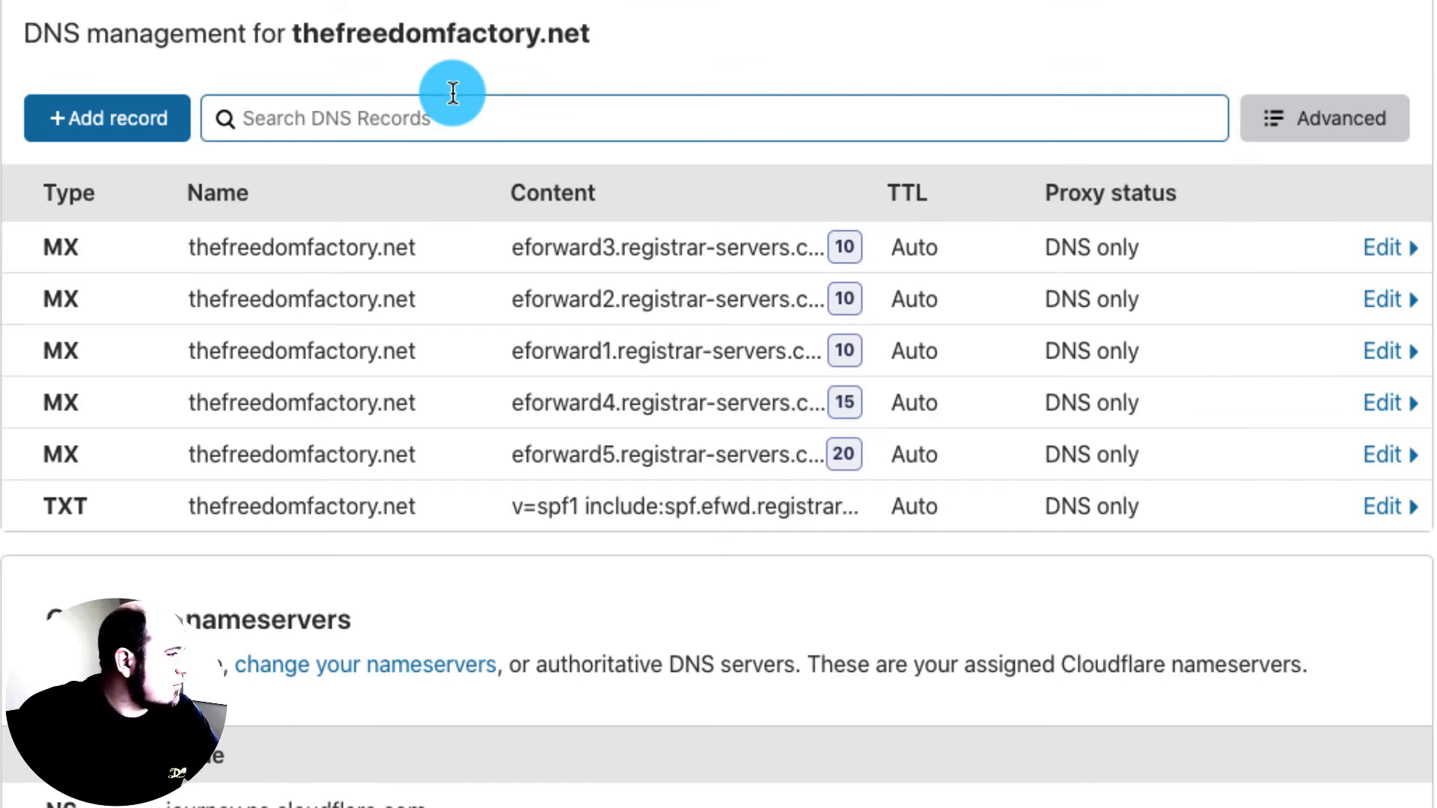
left_click(128, 119)
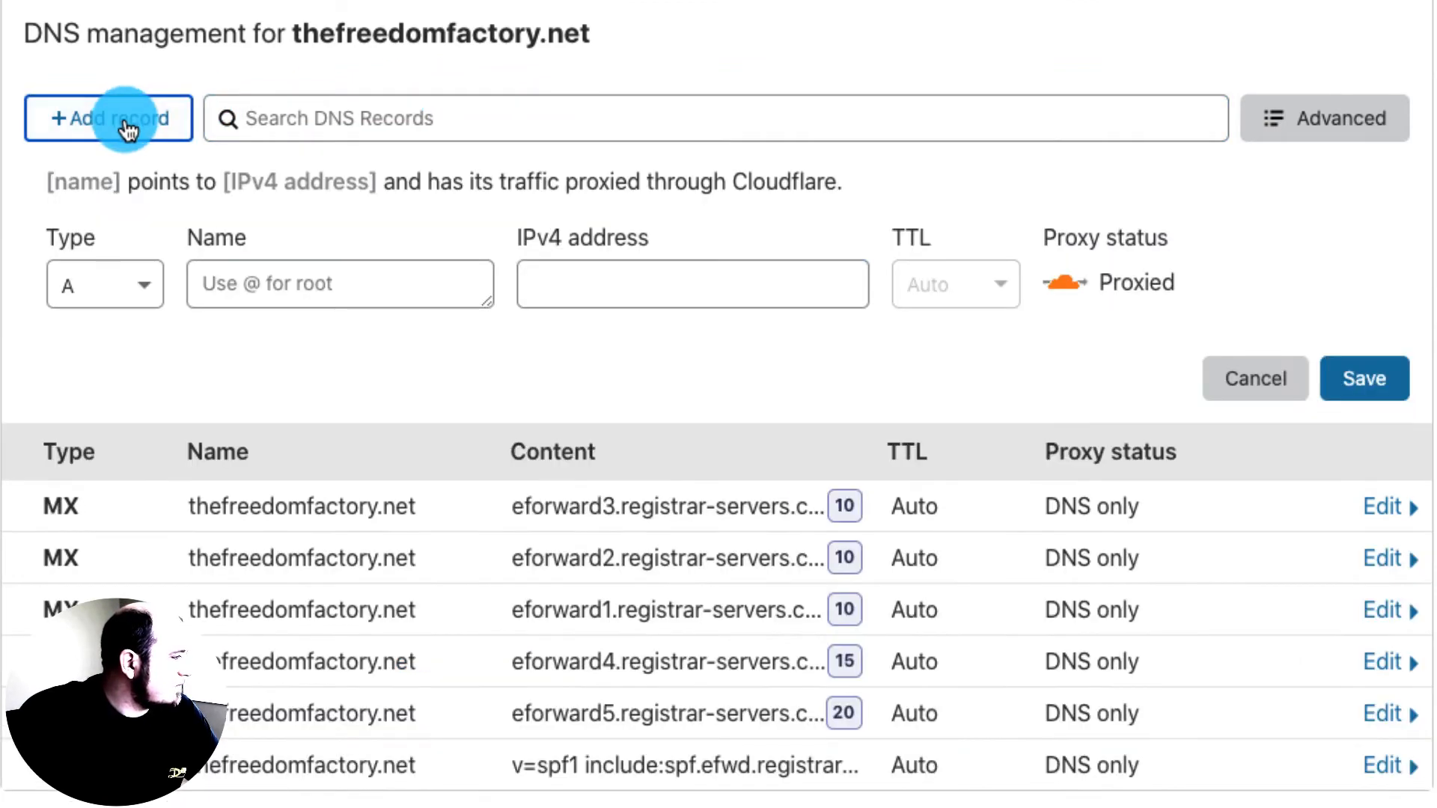
left_click(307, 286)
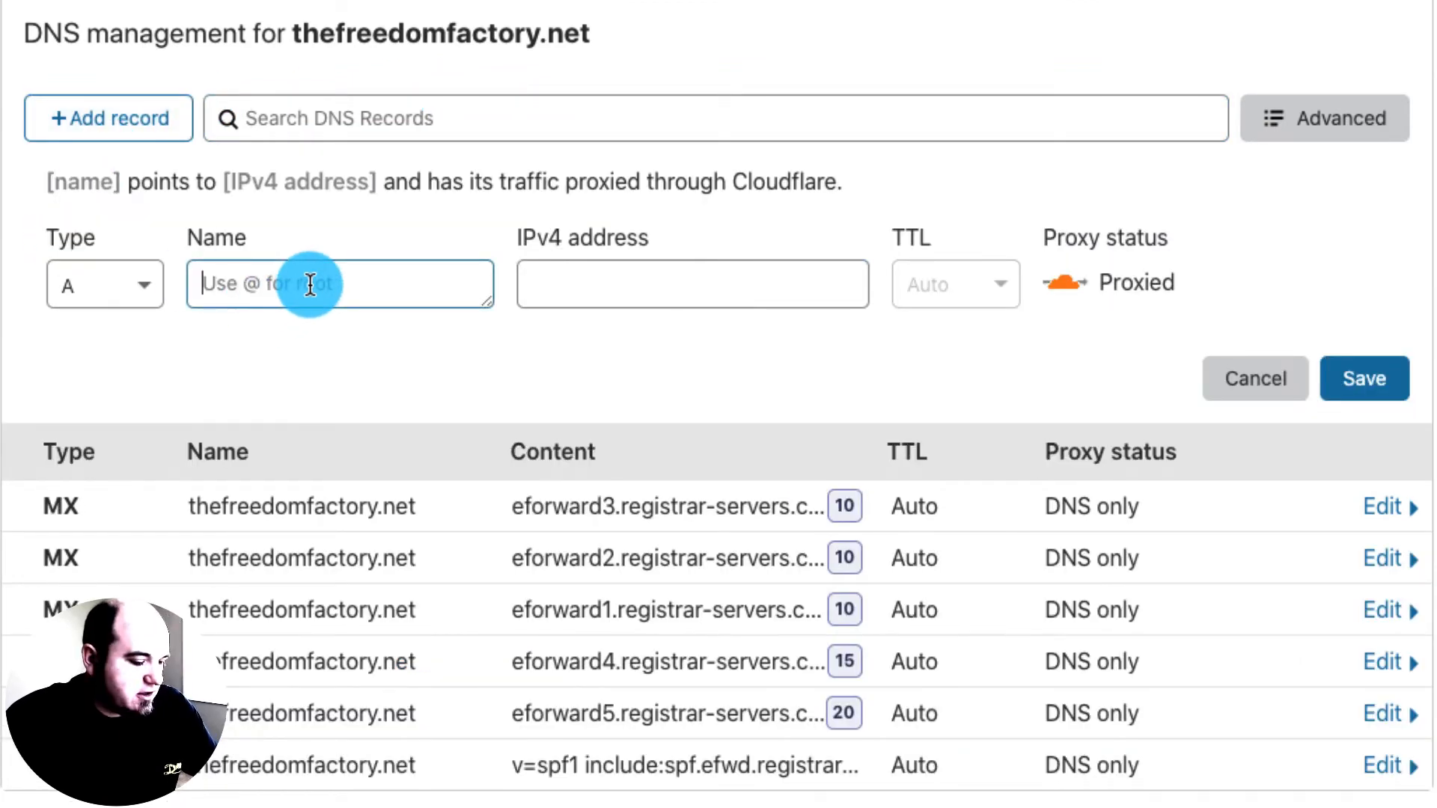
type("@")
left_click(682, 286)
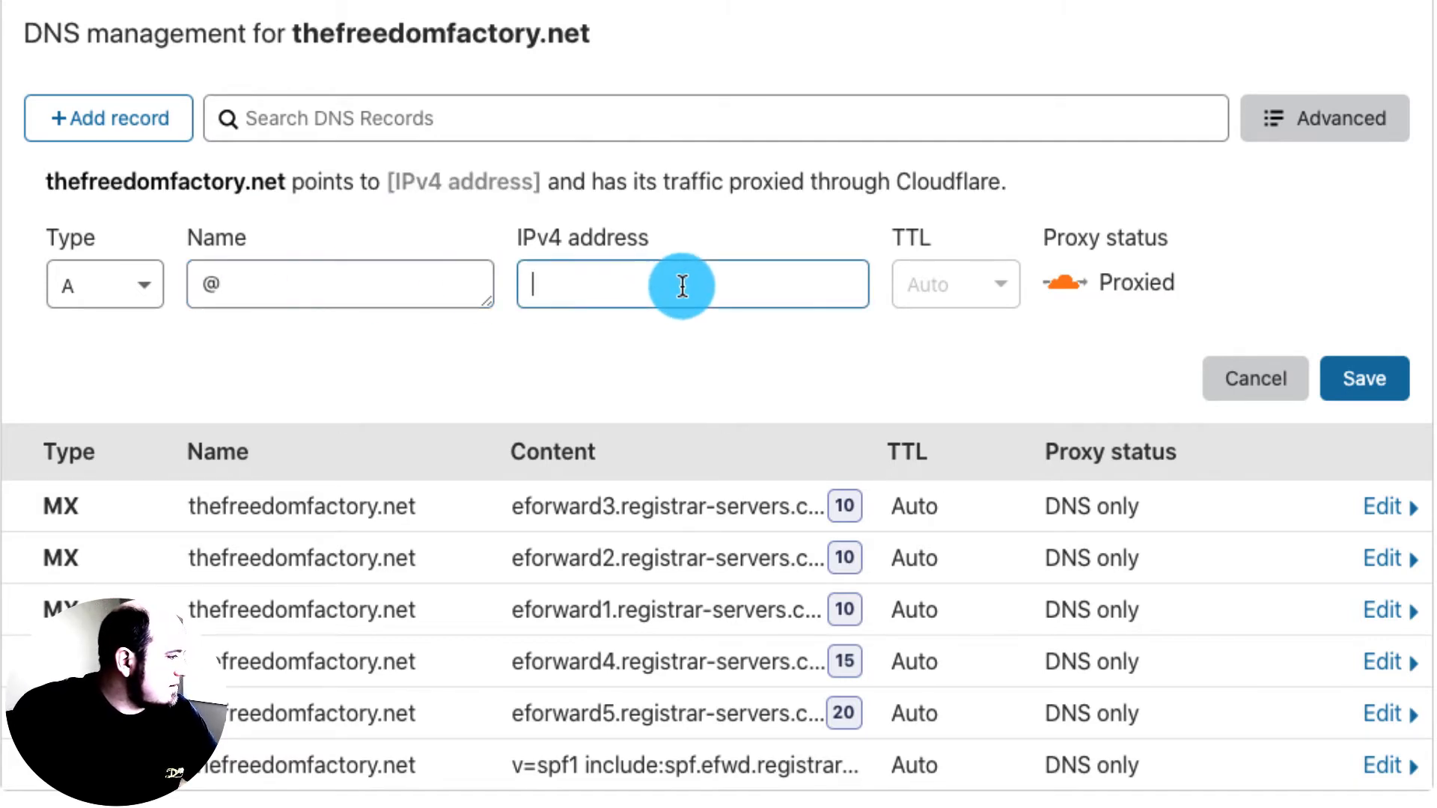
type("3.225.173.167")
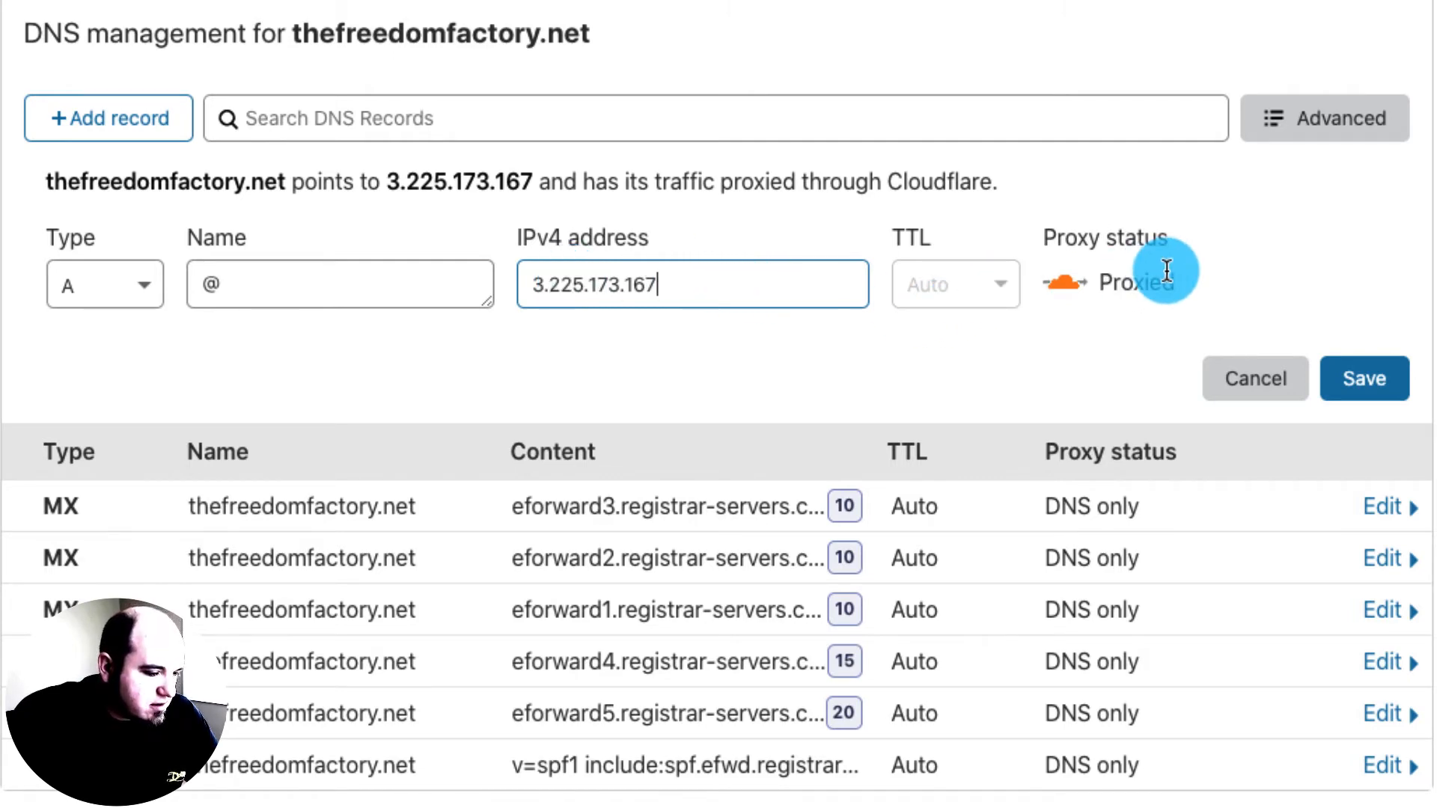
left_click(1065, 282)
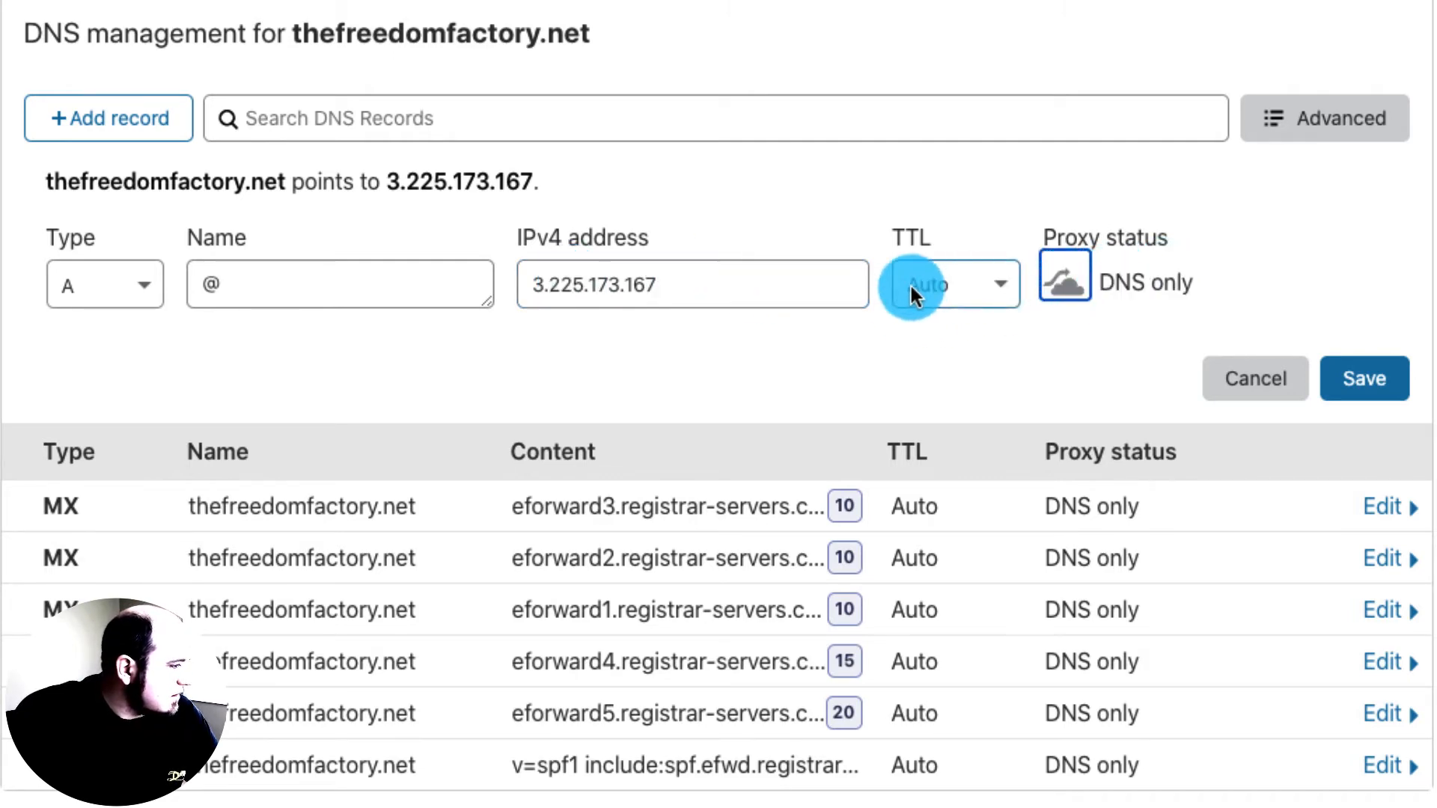
left_click(1365, 384)
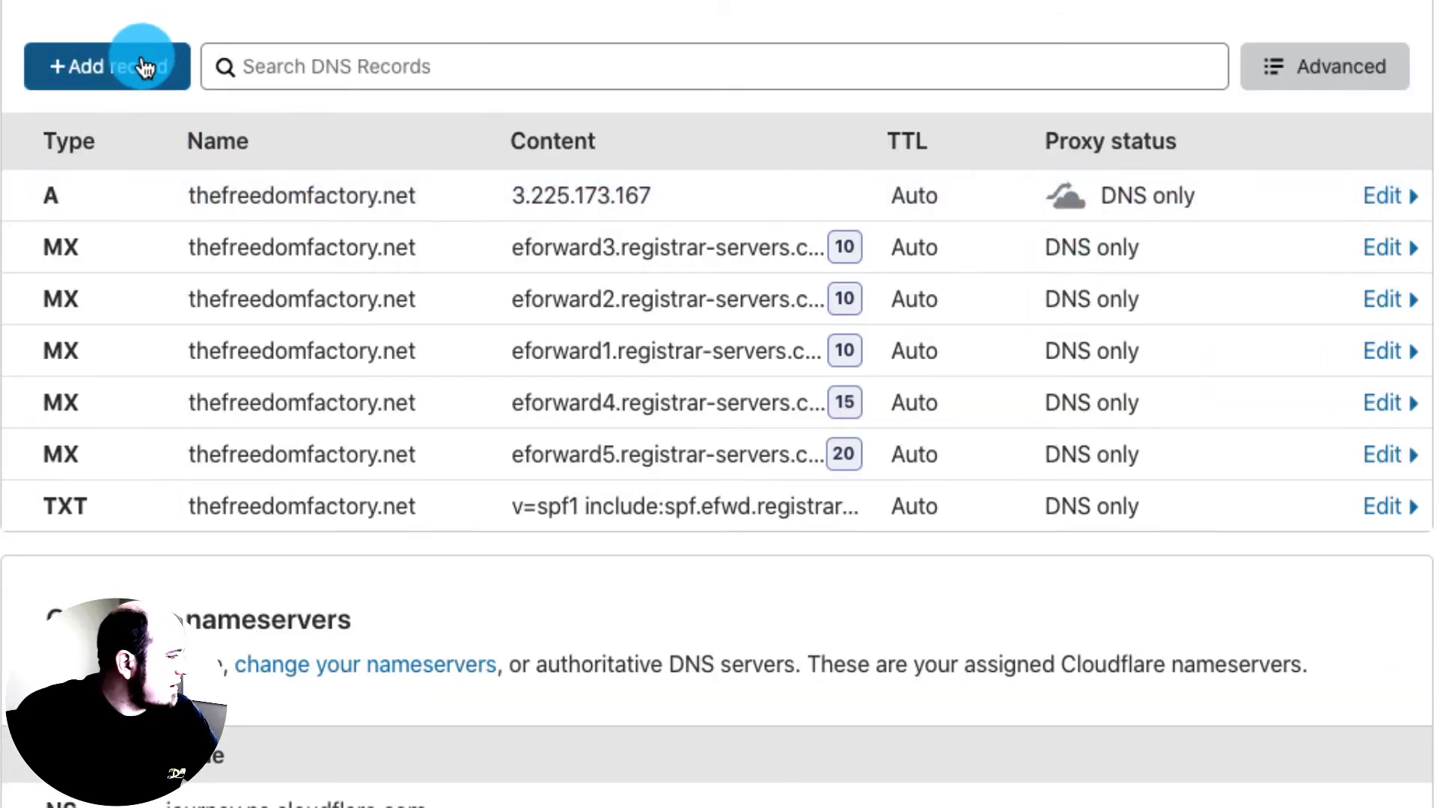
Add a proxied CNAME record named www with @ as its target
left_click(172, 66)
left_click(143, 228)
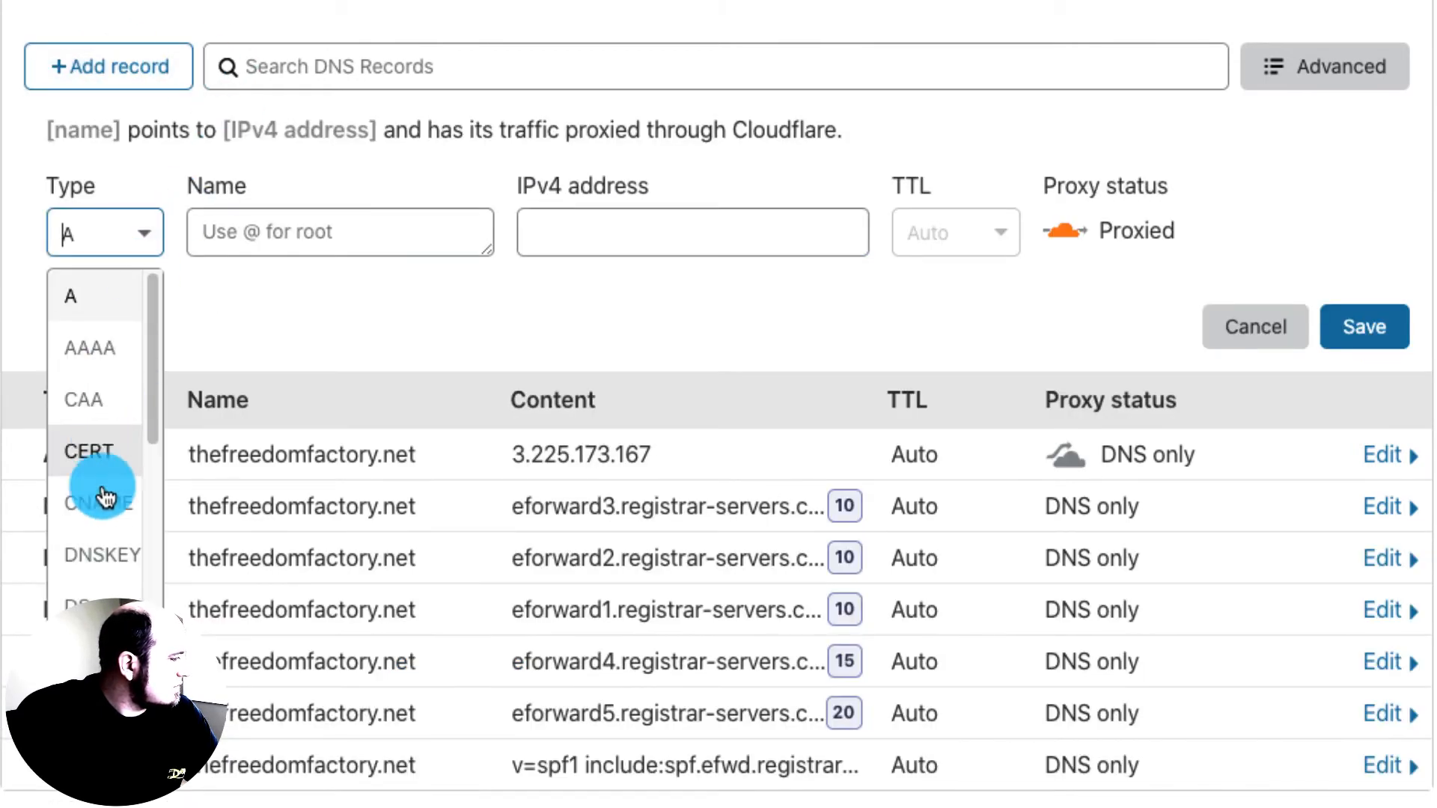
left_click(106, 517)
left_click(355, 230)
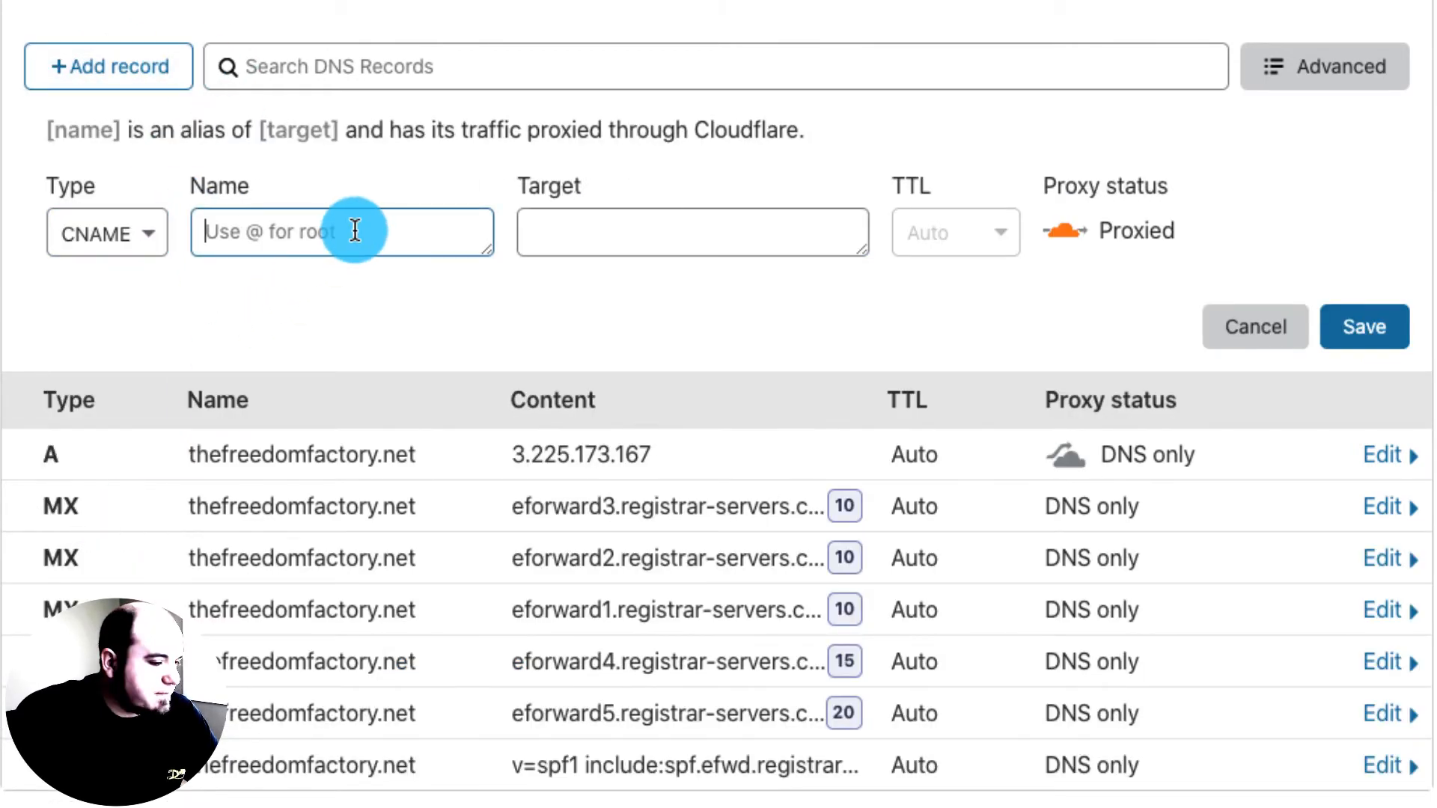
type("www")
left_click(642, 234)
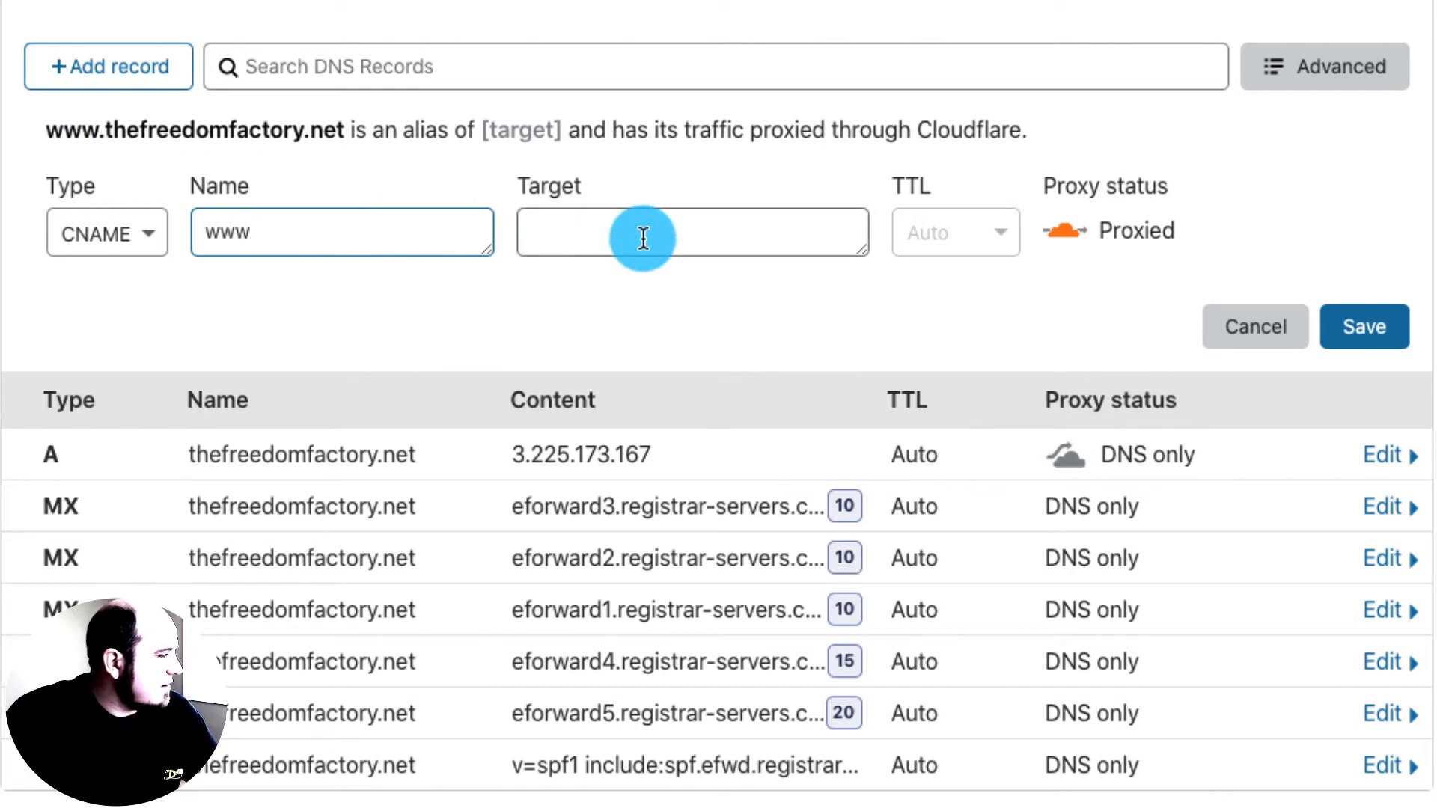
type("@")
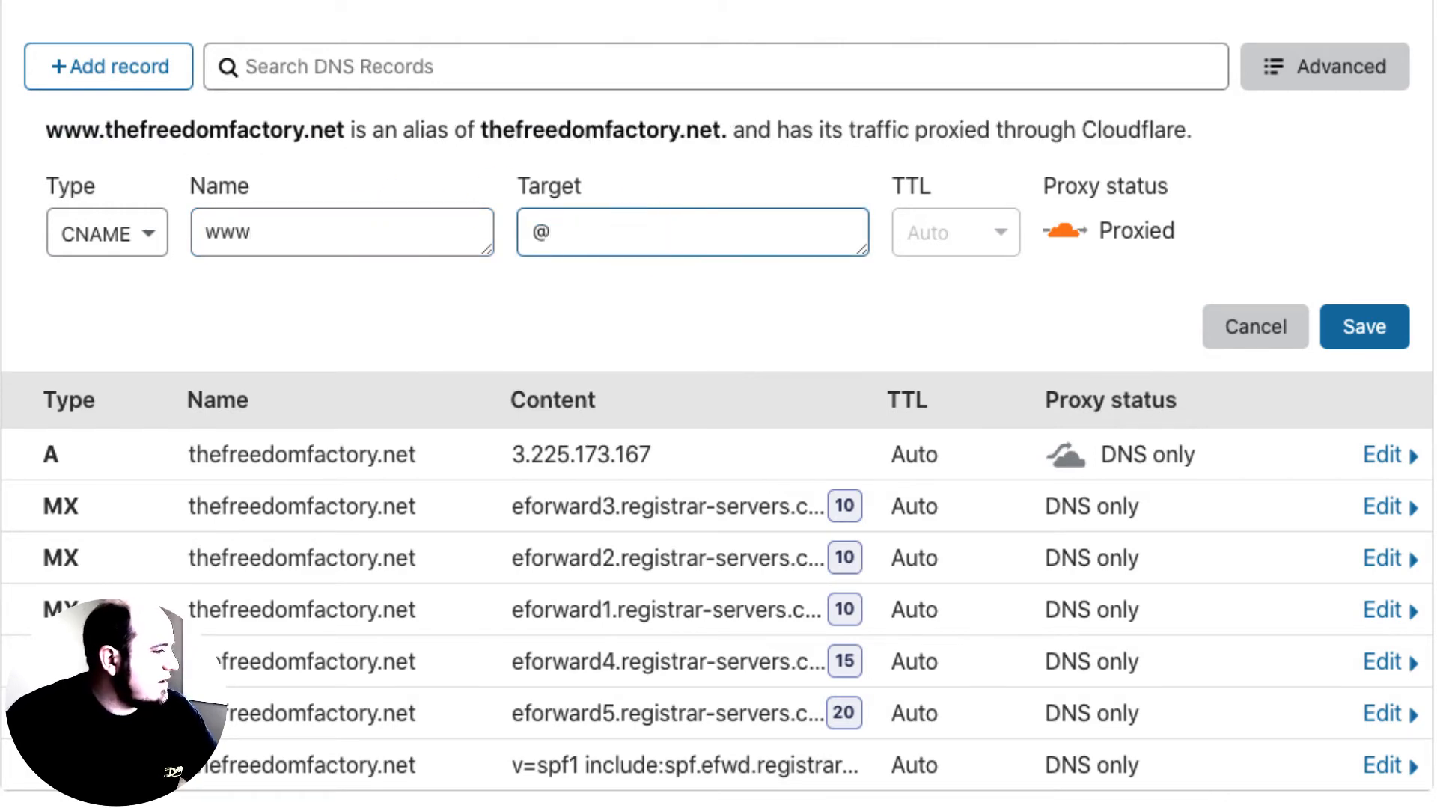
left_click(1380, 330)
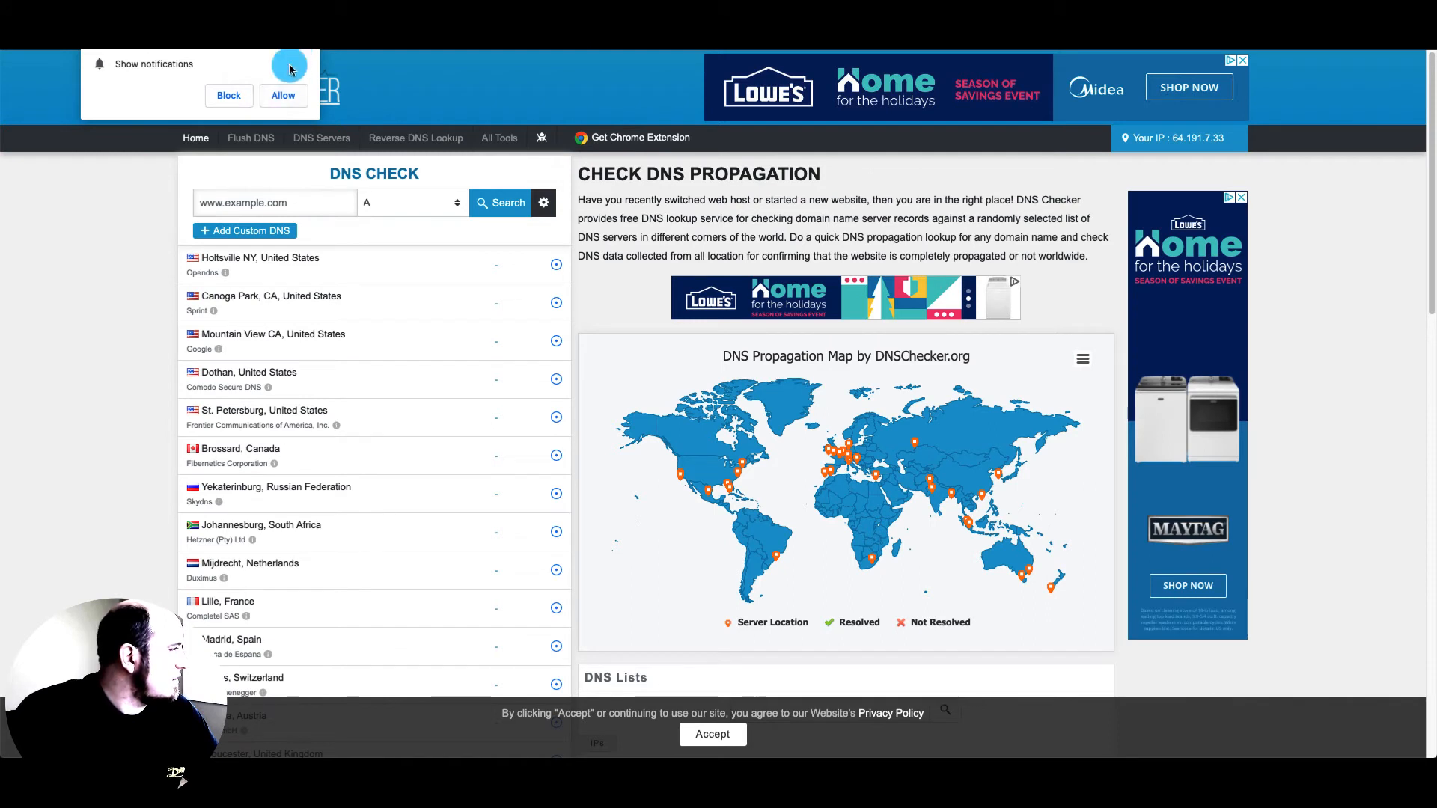
Allow DNS Checker's notifications and look up the A record propagation of thefreedomfactory.net
left_click(283, 95)
left_click(273, 203)
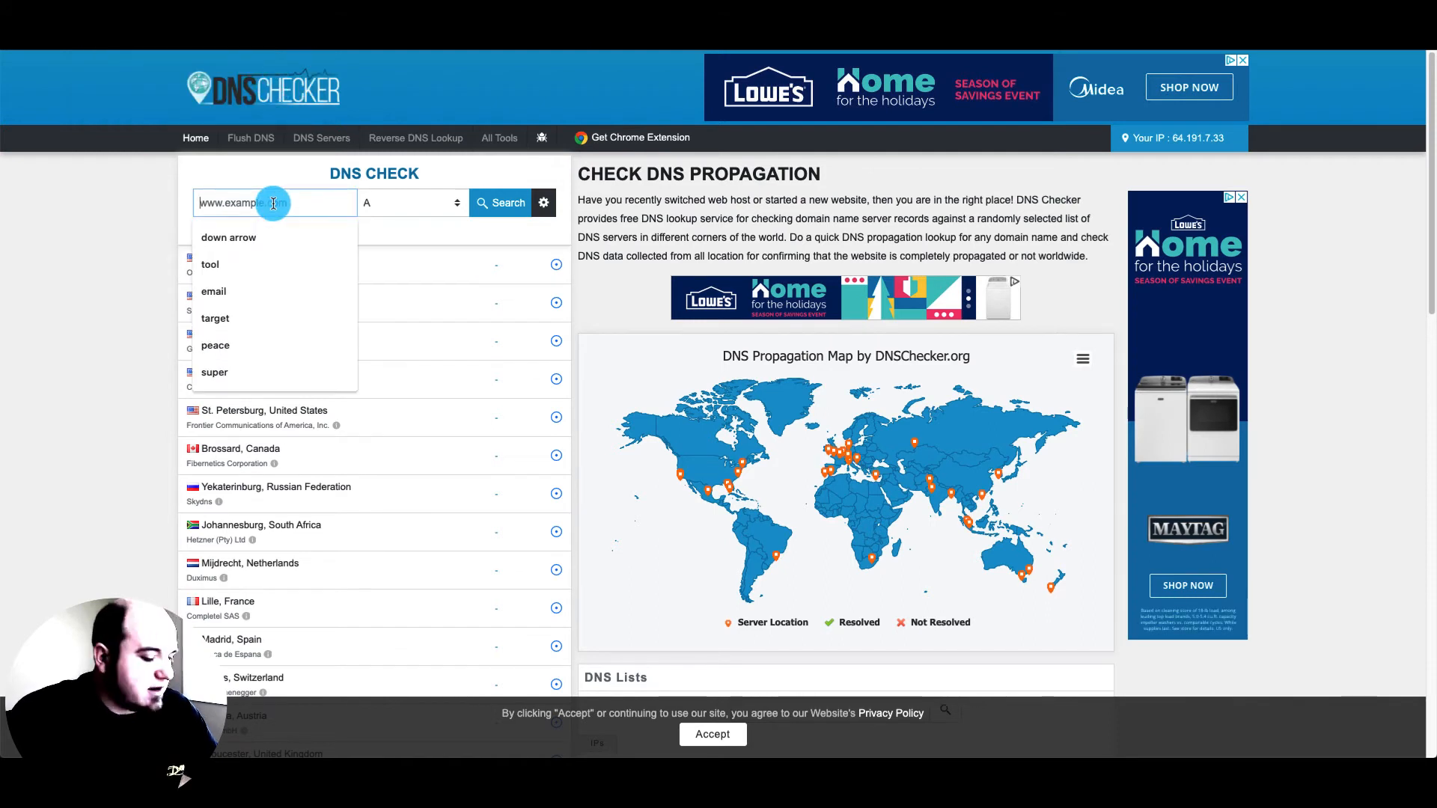
type("th")
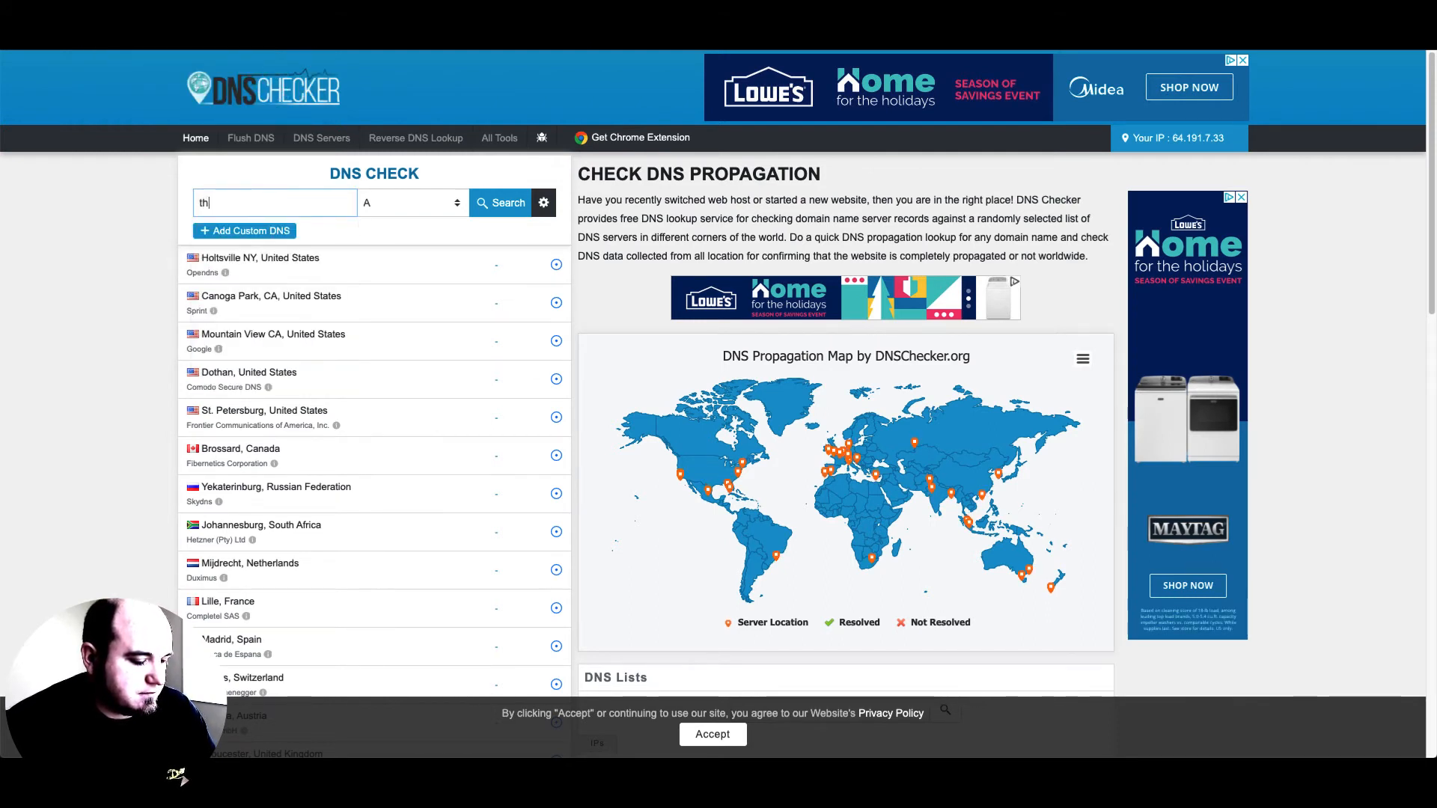
type("efreedomfactor")
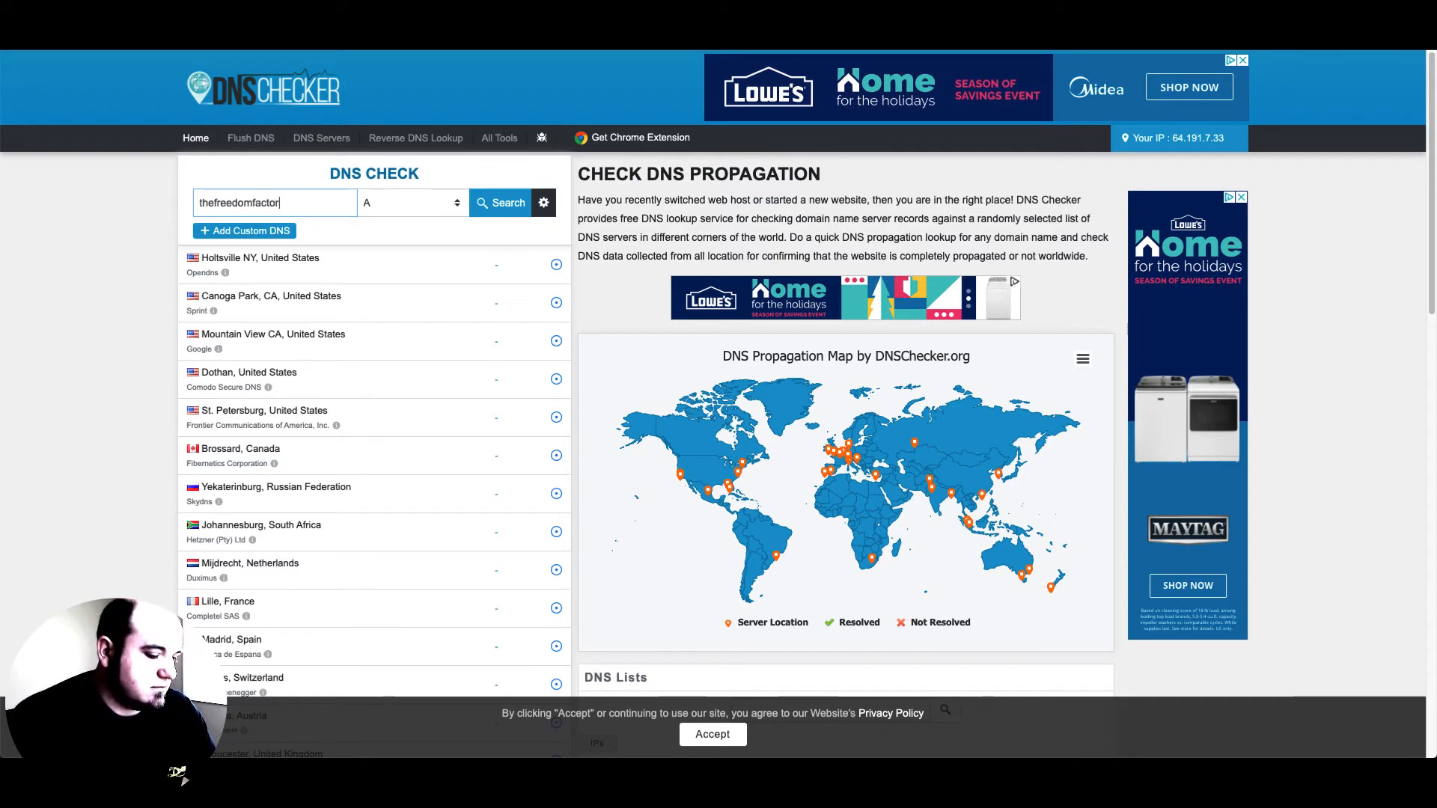
type("y.net")
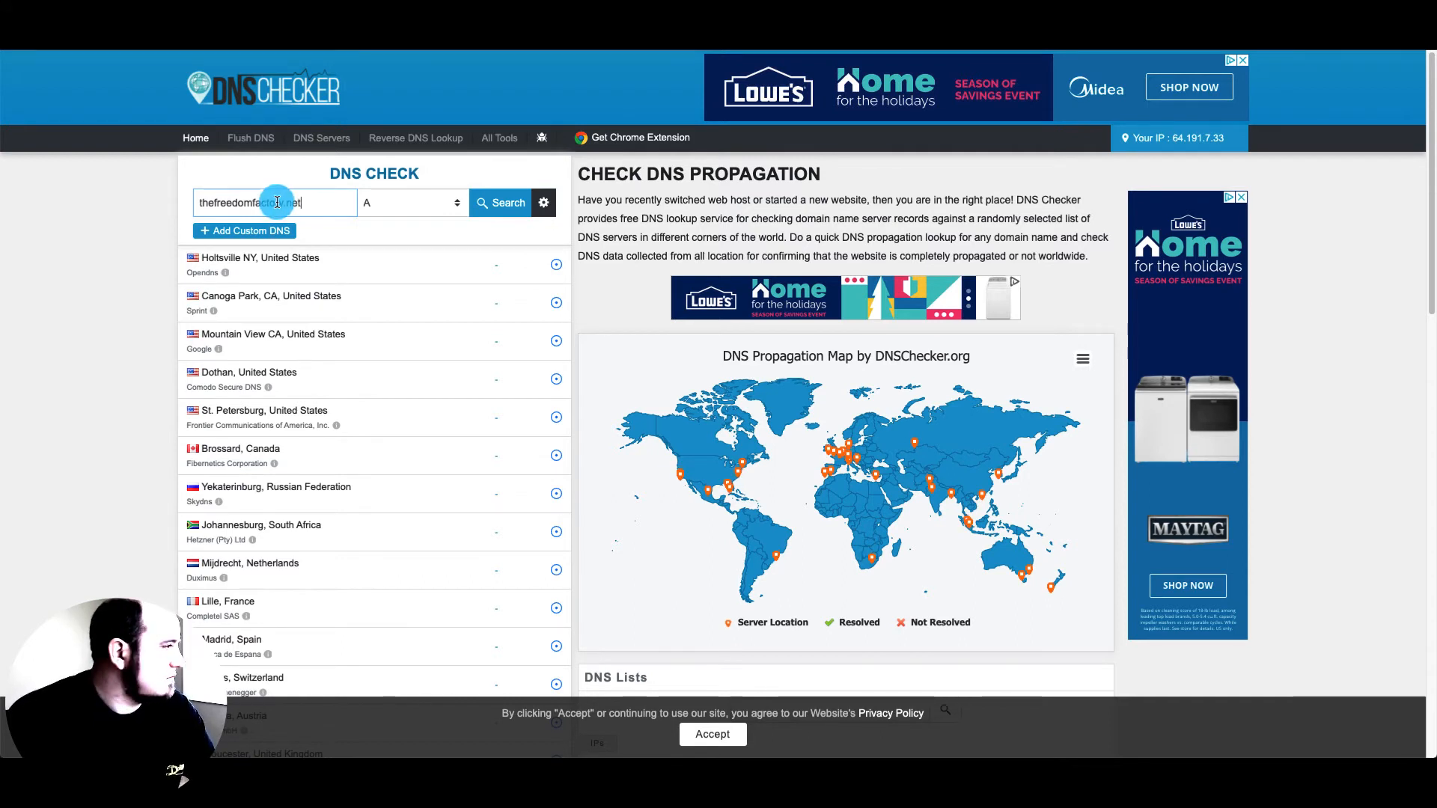
left_click(486, 203)
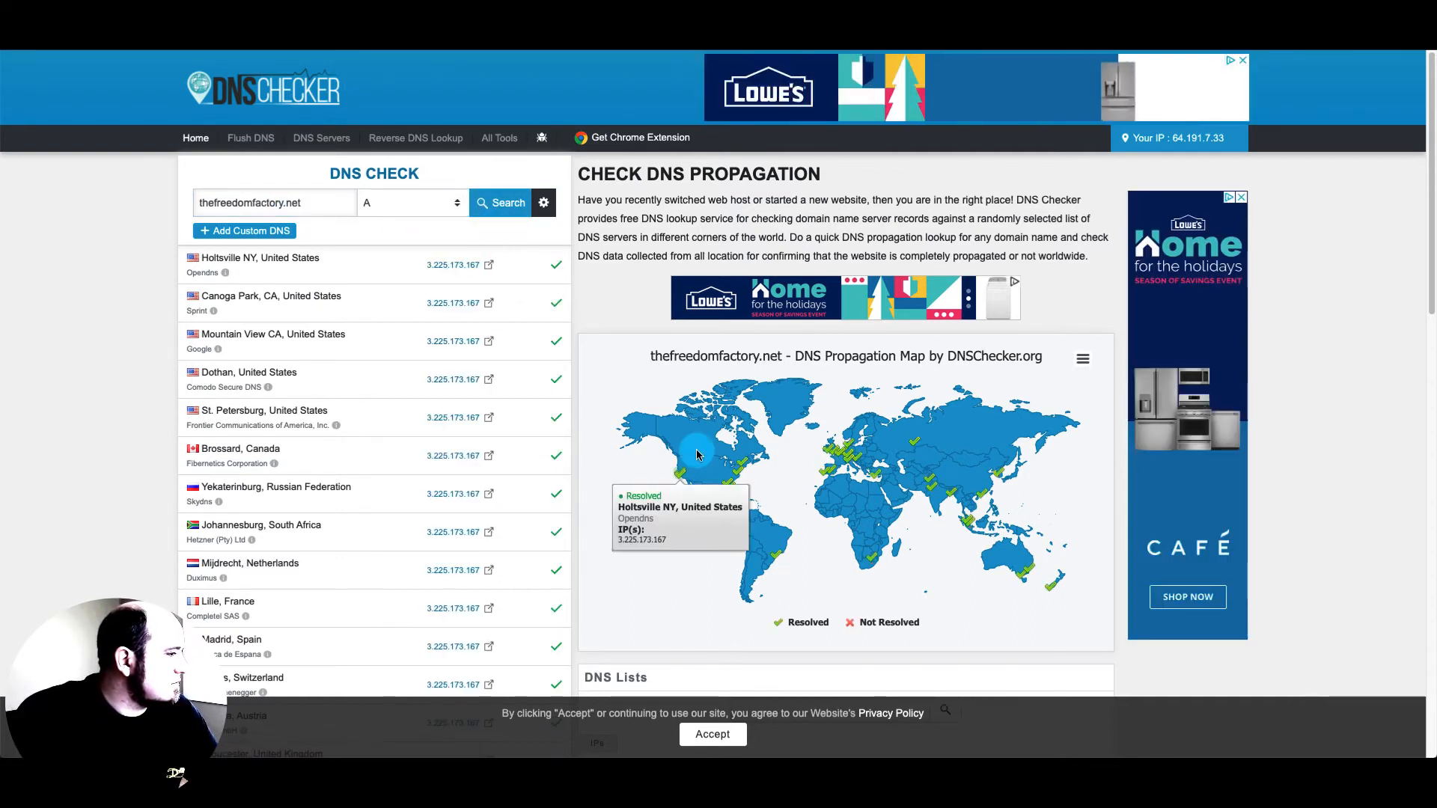
left_click(814, 473)
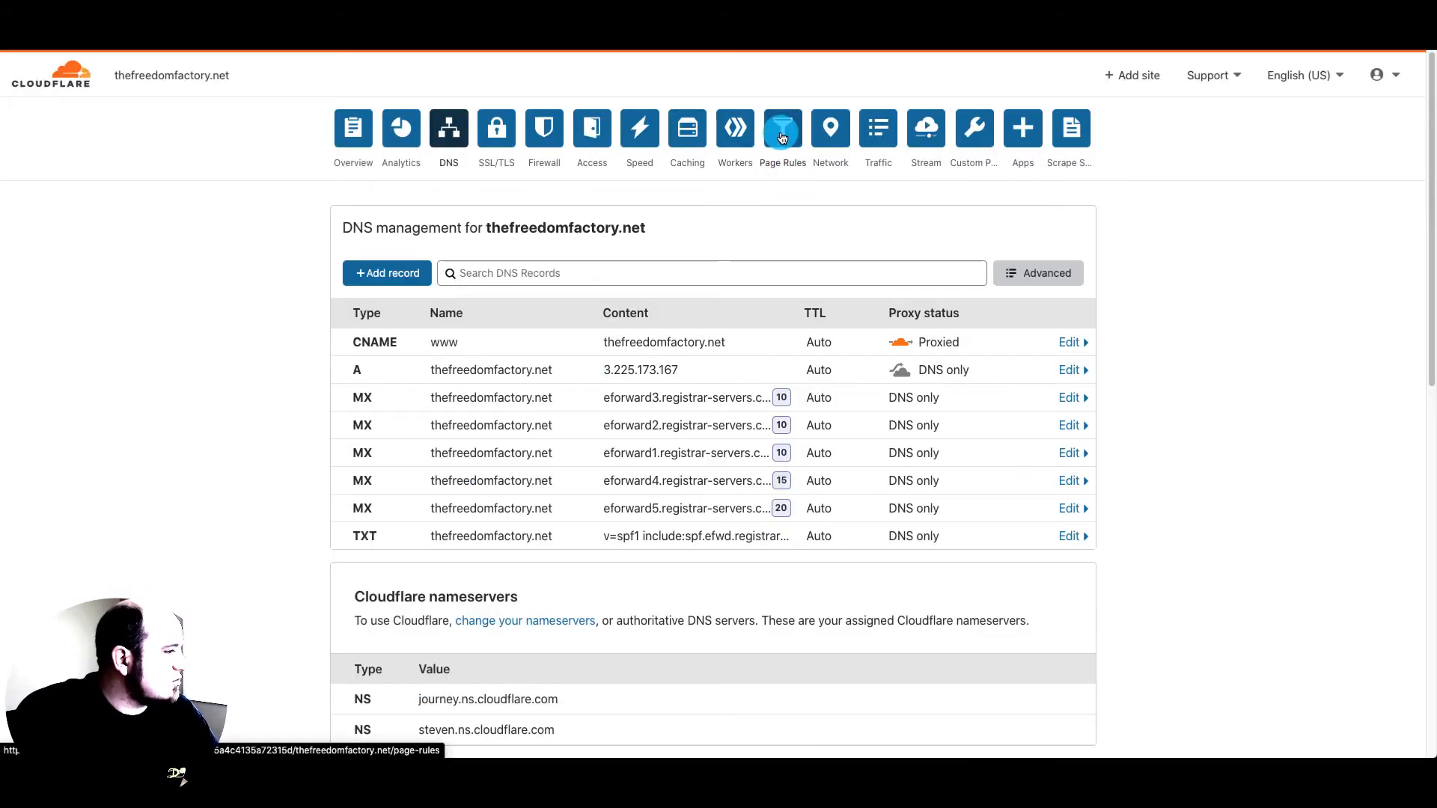
left_click(783, 133)
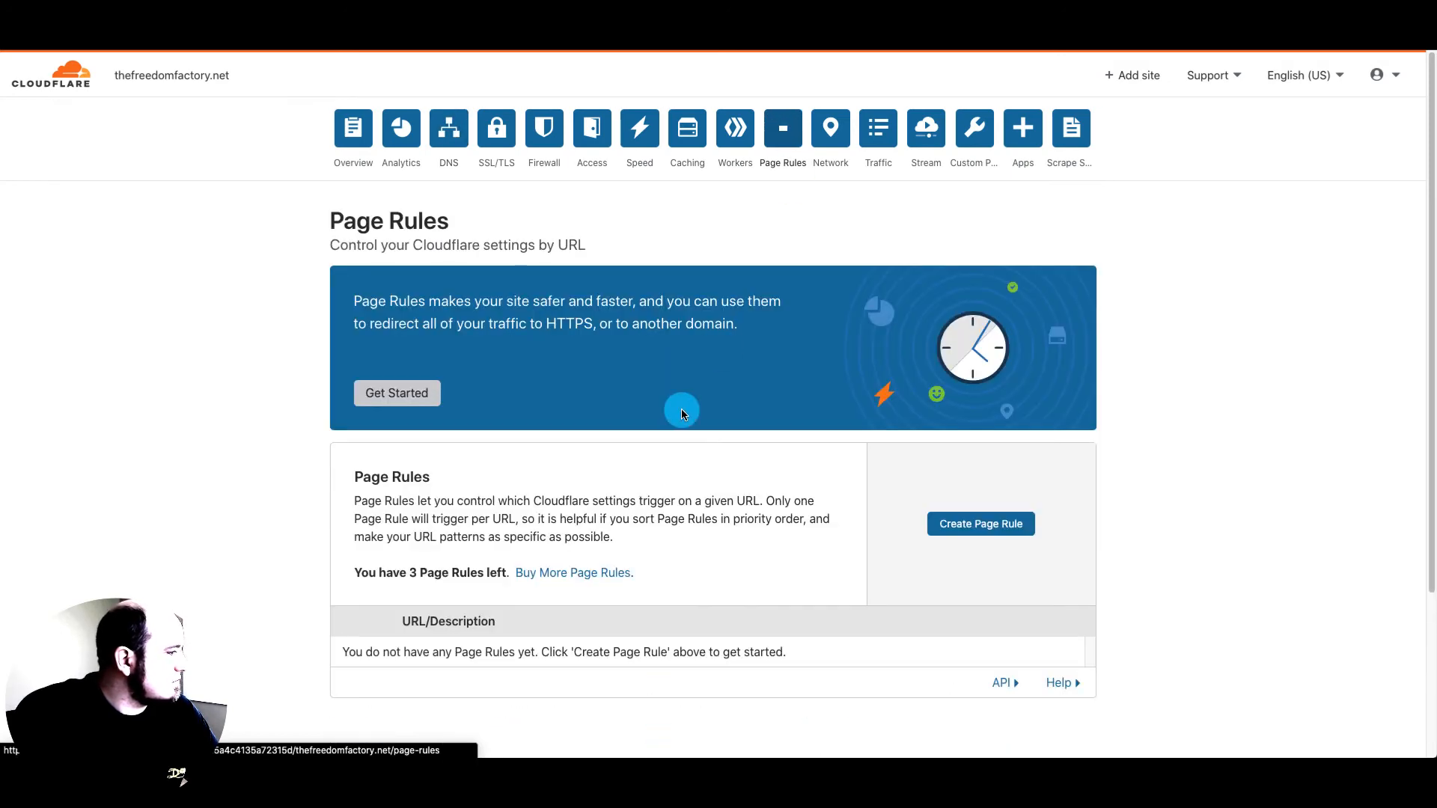
scroll(681, 411, "down", 2)
scroll(681, 414, "down", 1)
left_click(989, 389)
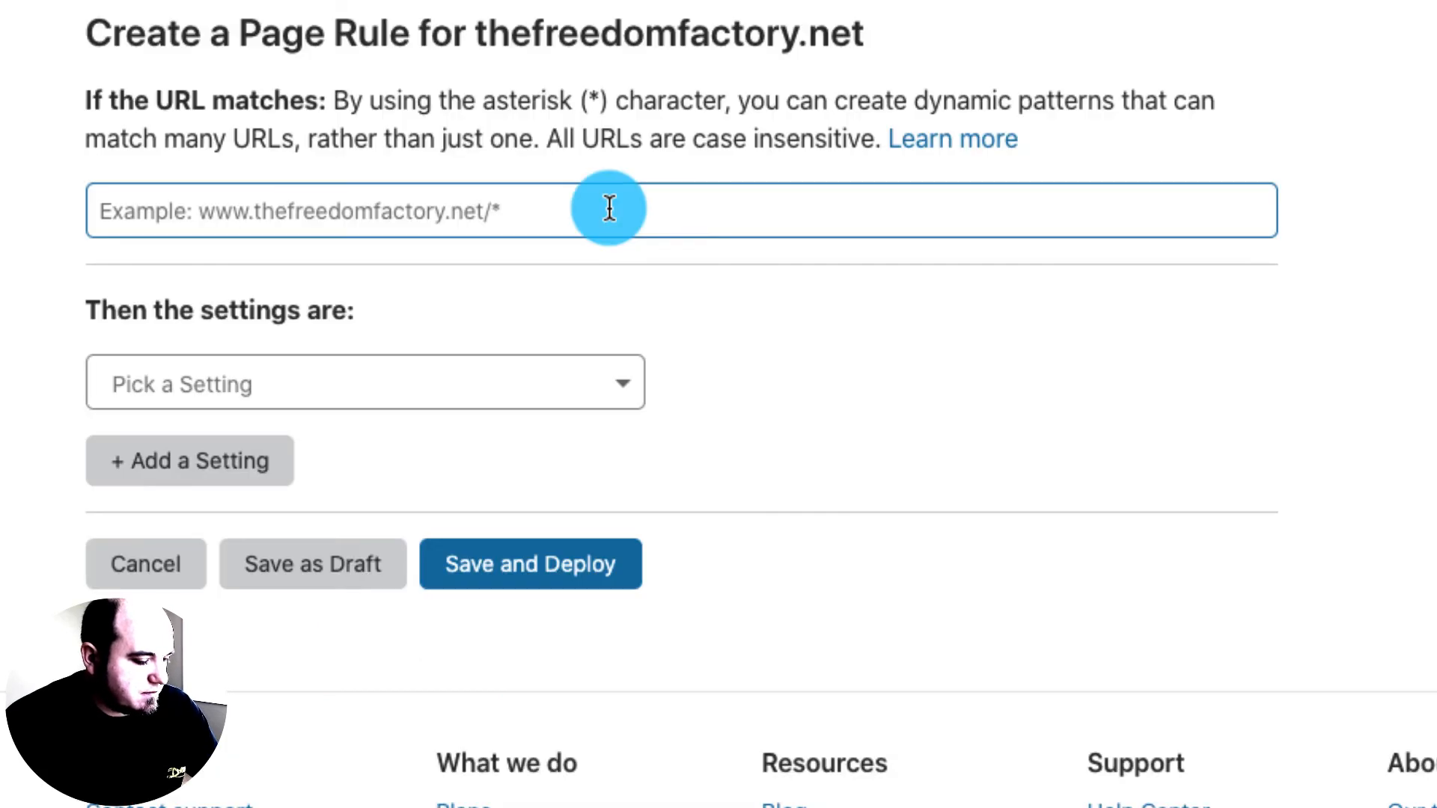
left_click(610, 208)
type("*")
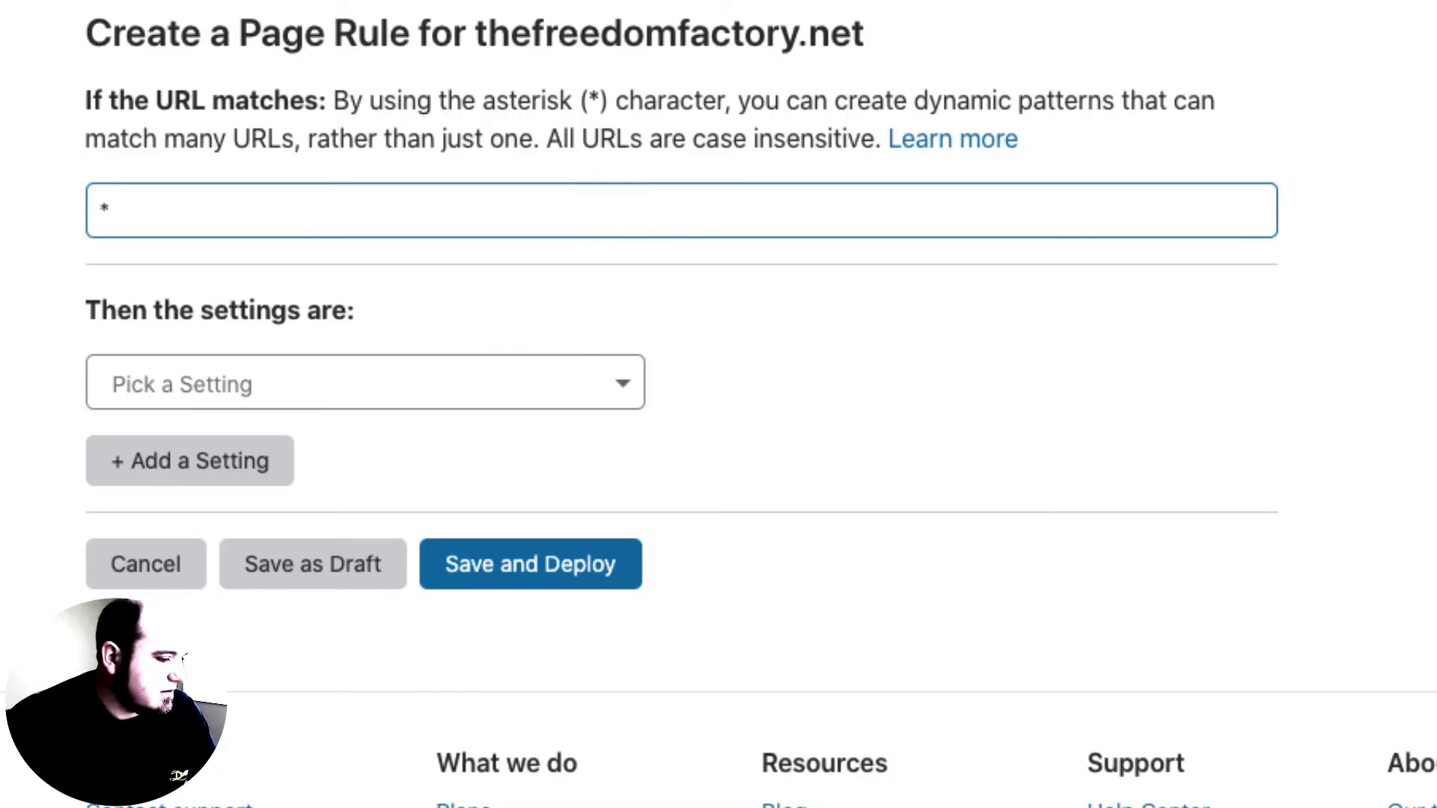
type("www.t")
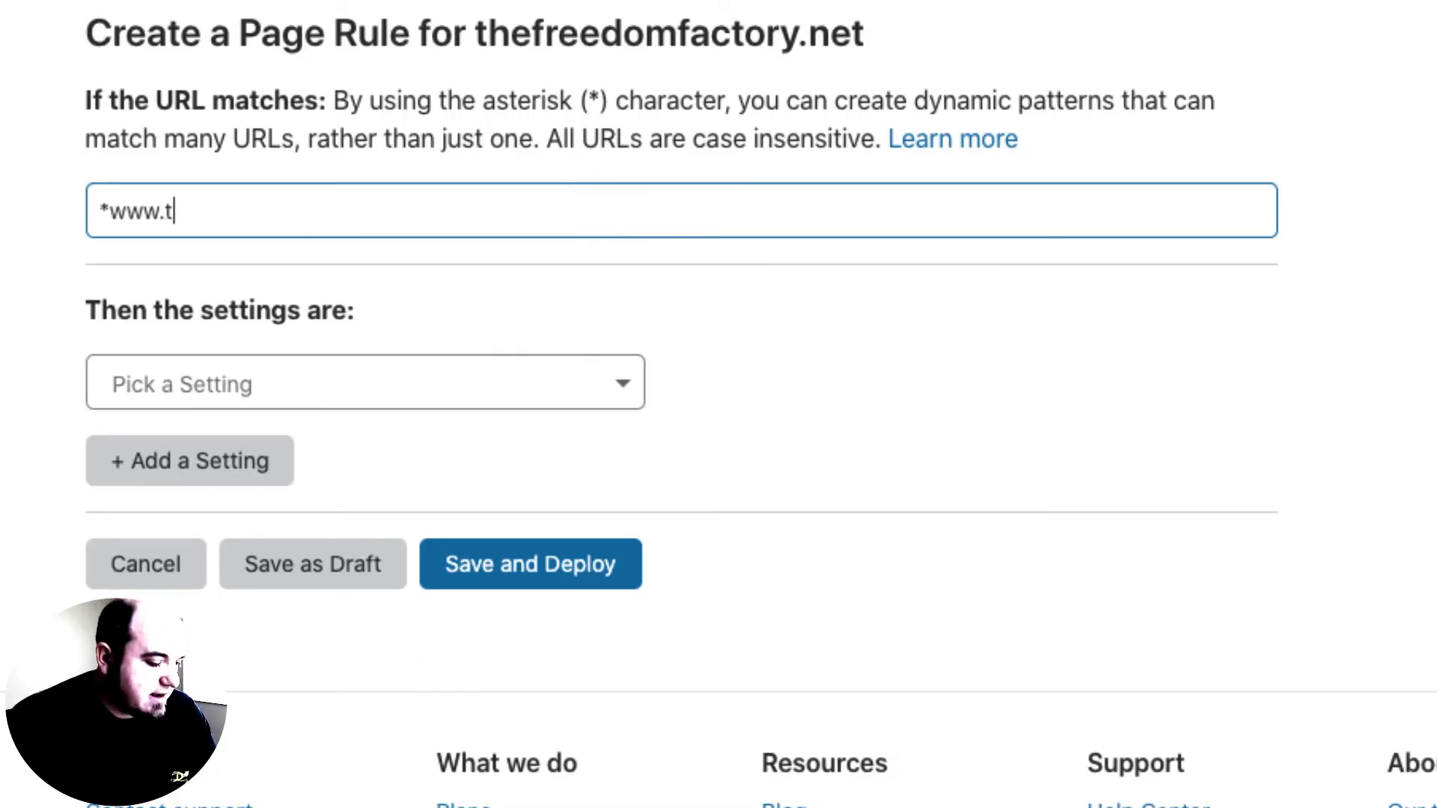
type("hefreedomfac")
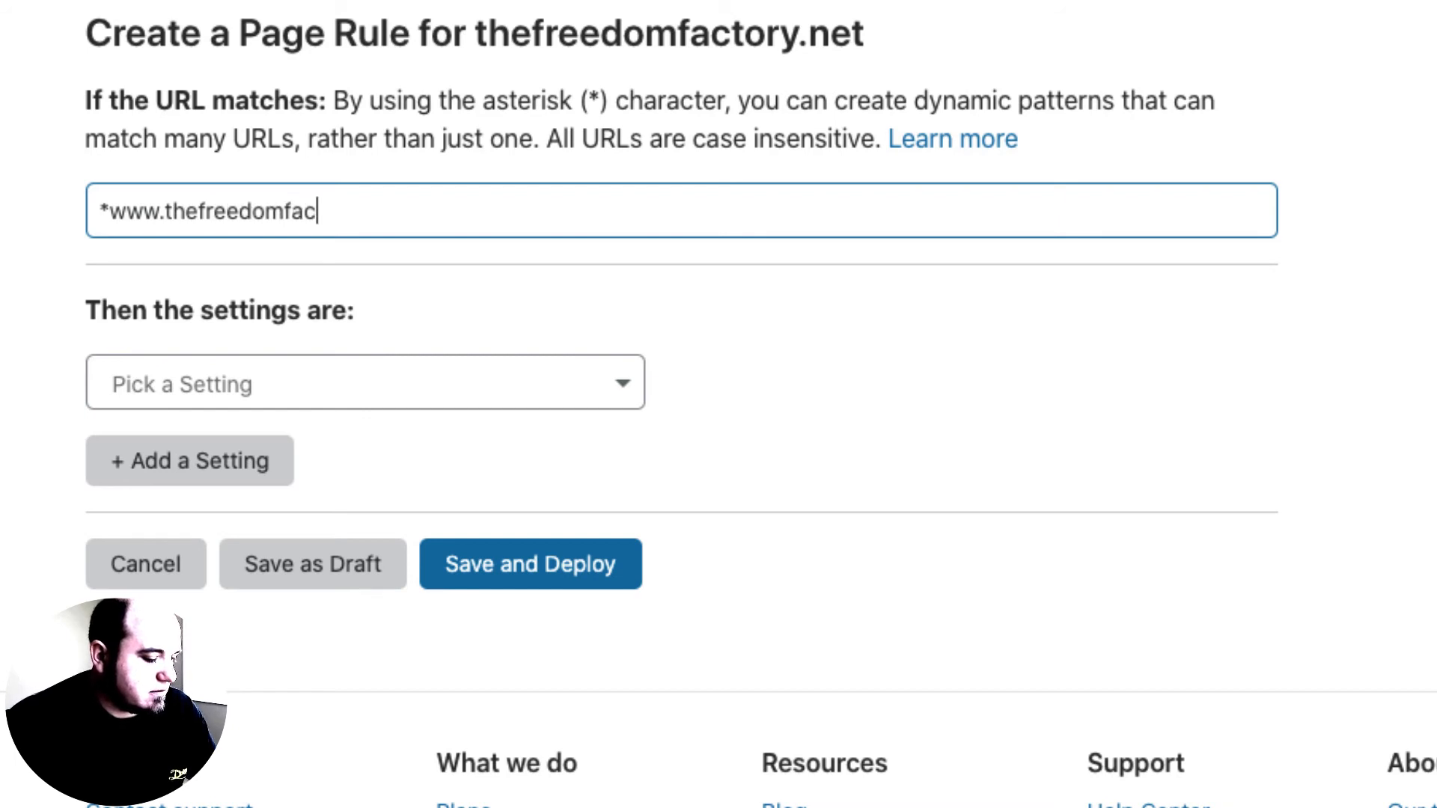
type("tory")
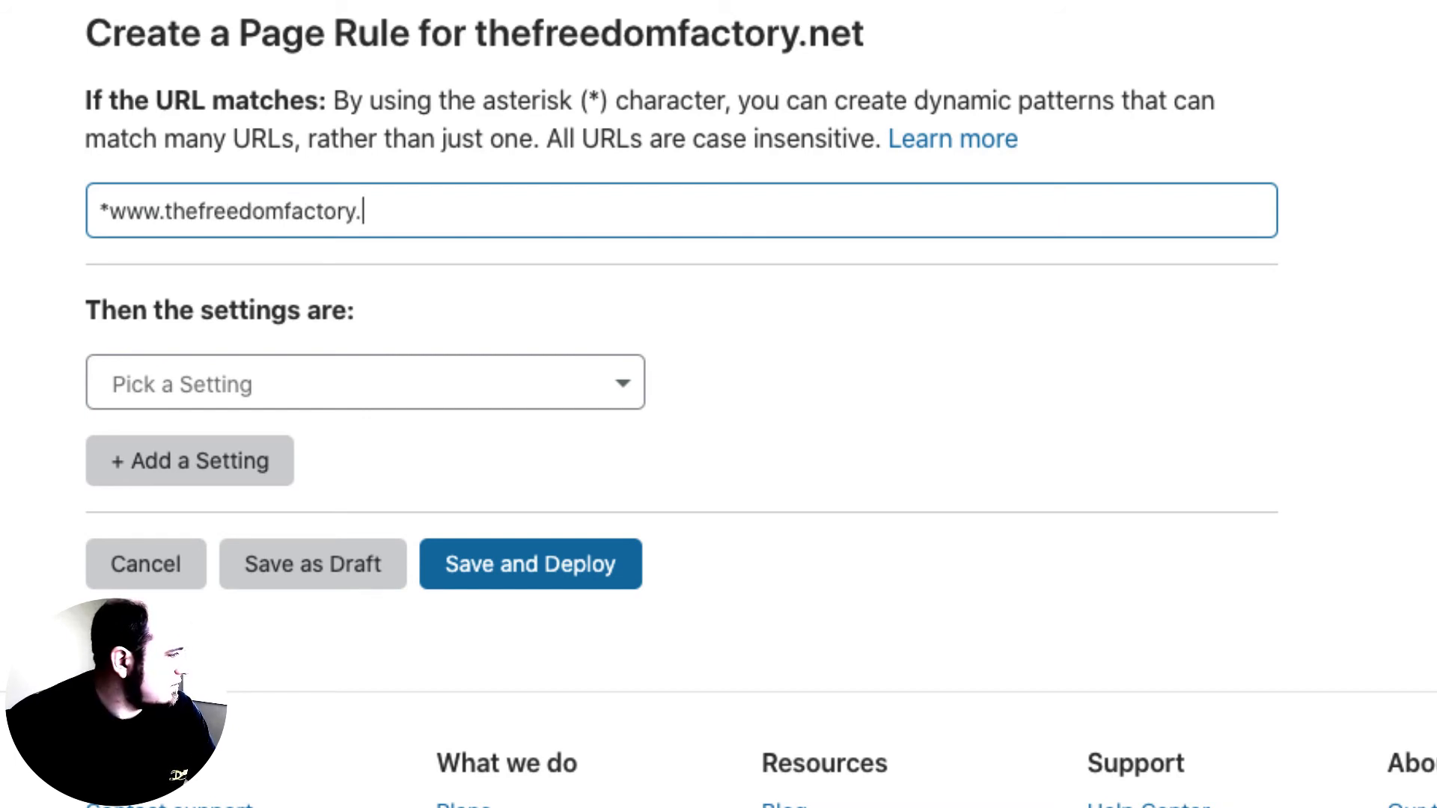
type(".net/*")
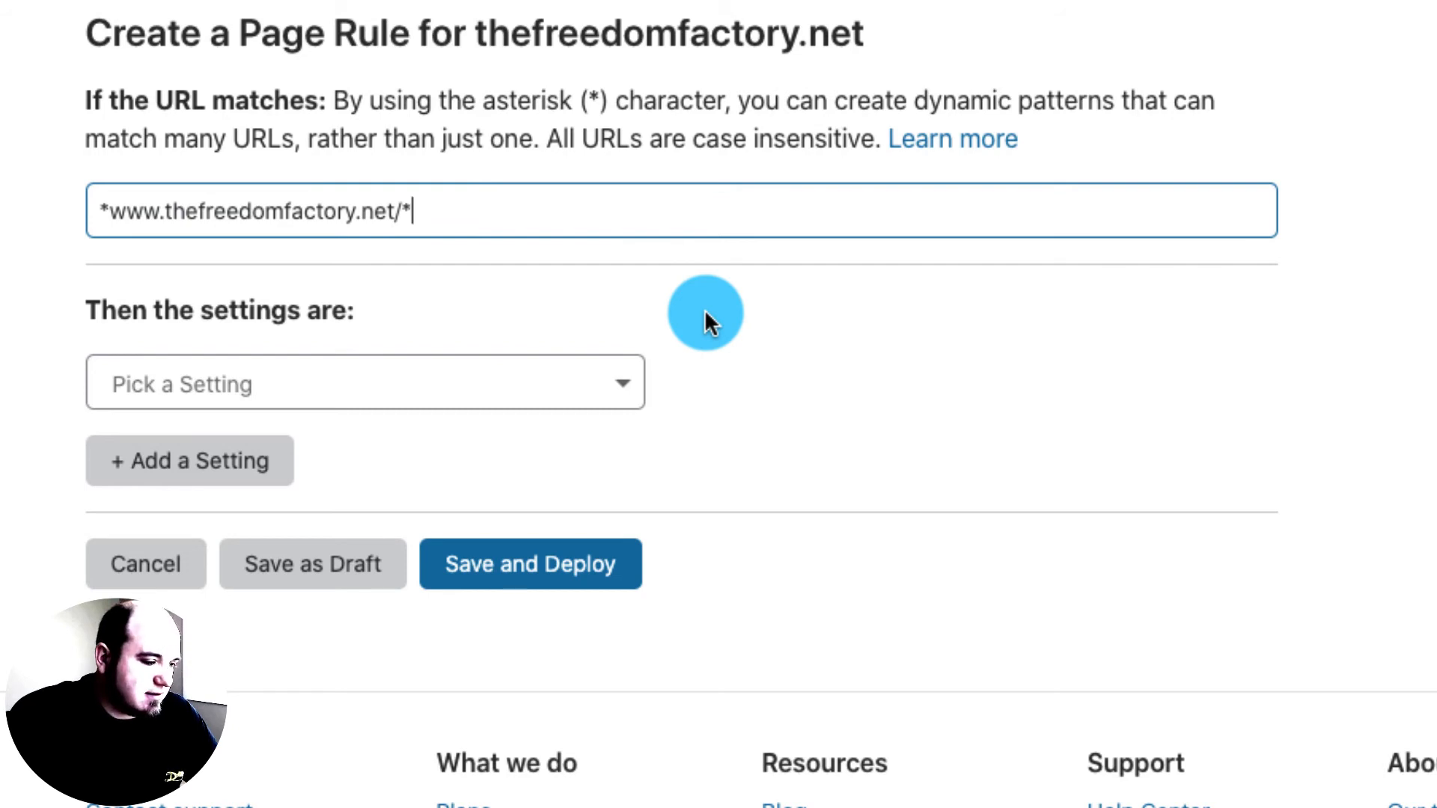
Set the page rule's action to Forwarding URL with the status code 301 - Permanent Redirect
left_click(540, 383)
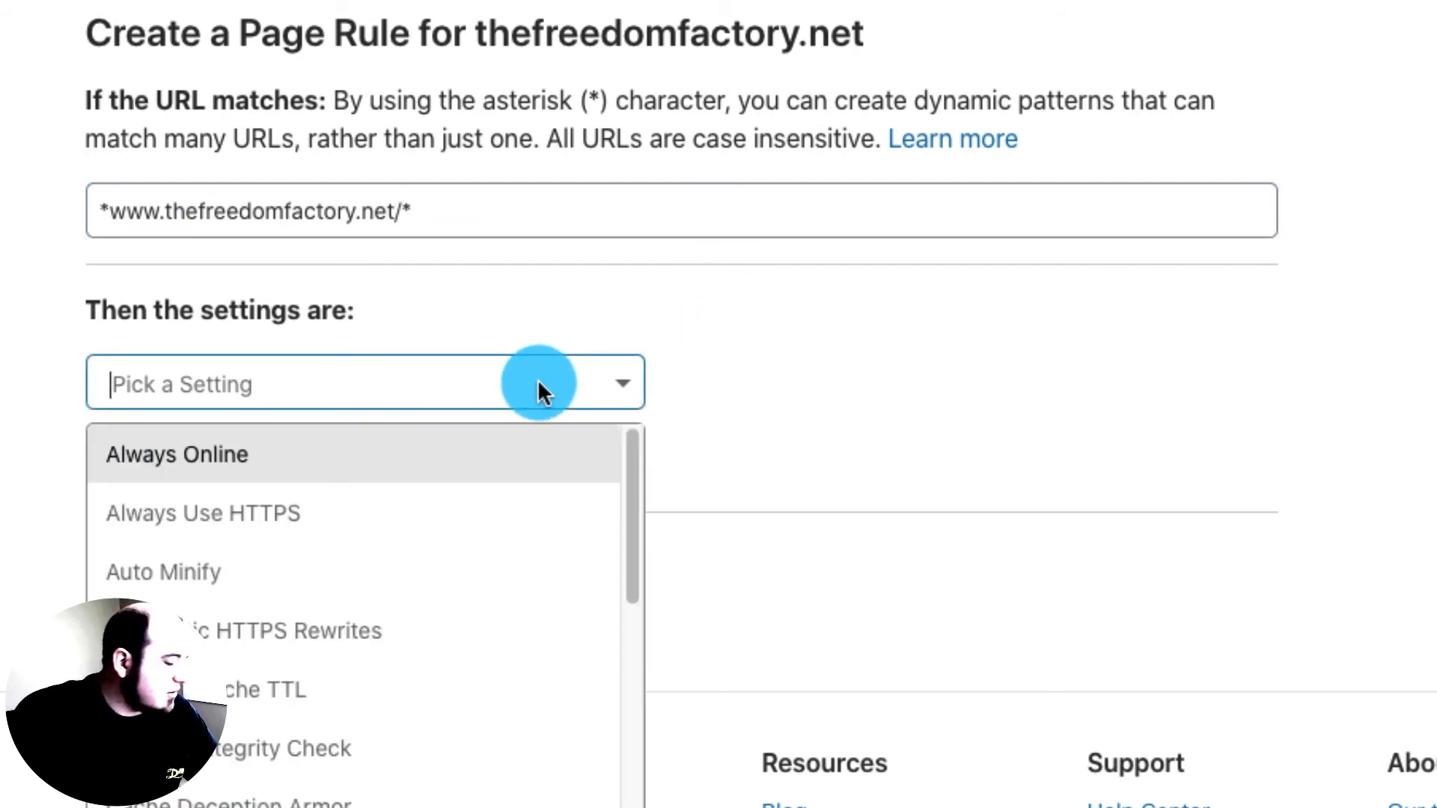
scroll(388, 606, "down", 5)
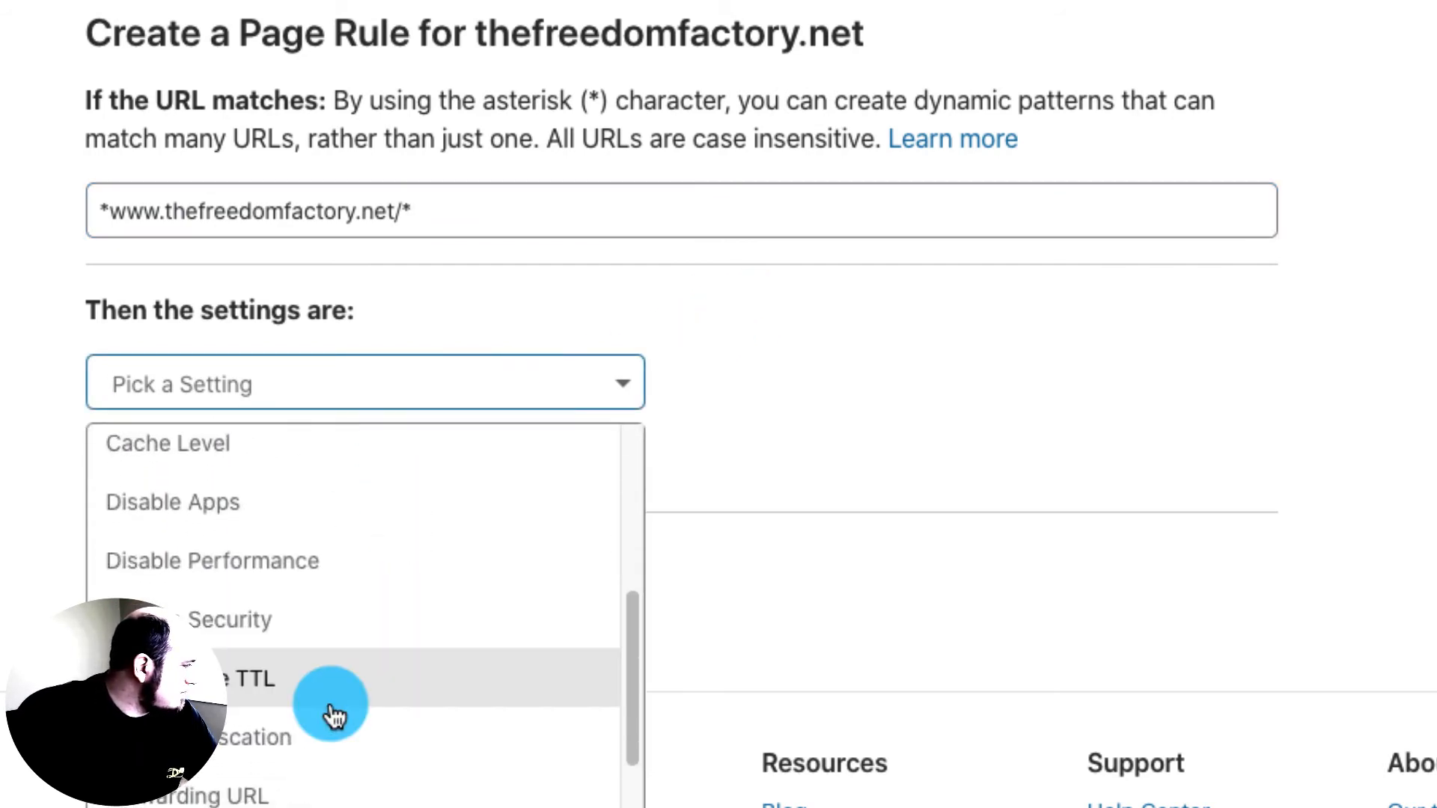
scroll(329, 658, "down", 3)
left_click(299, 542)
left_click(896, 383)
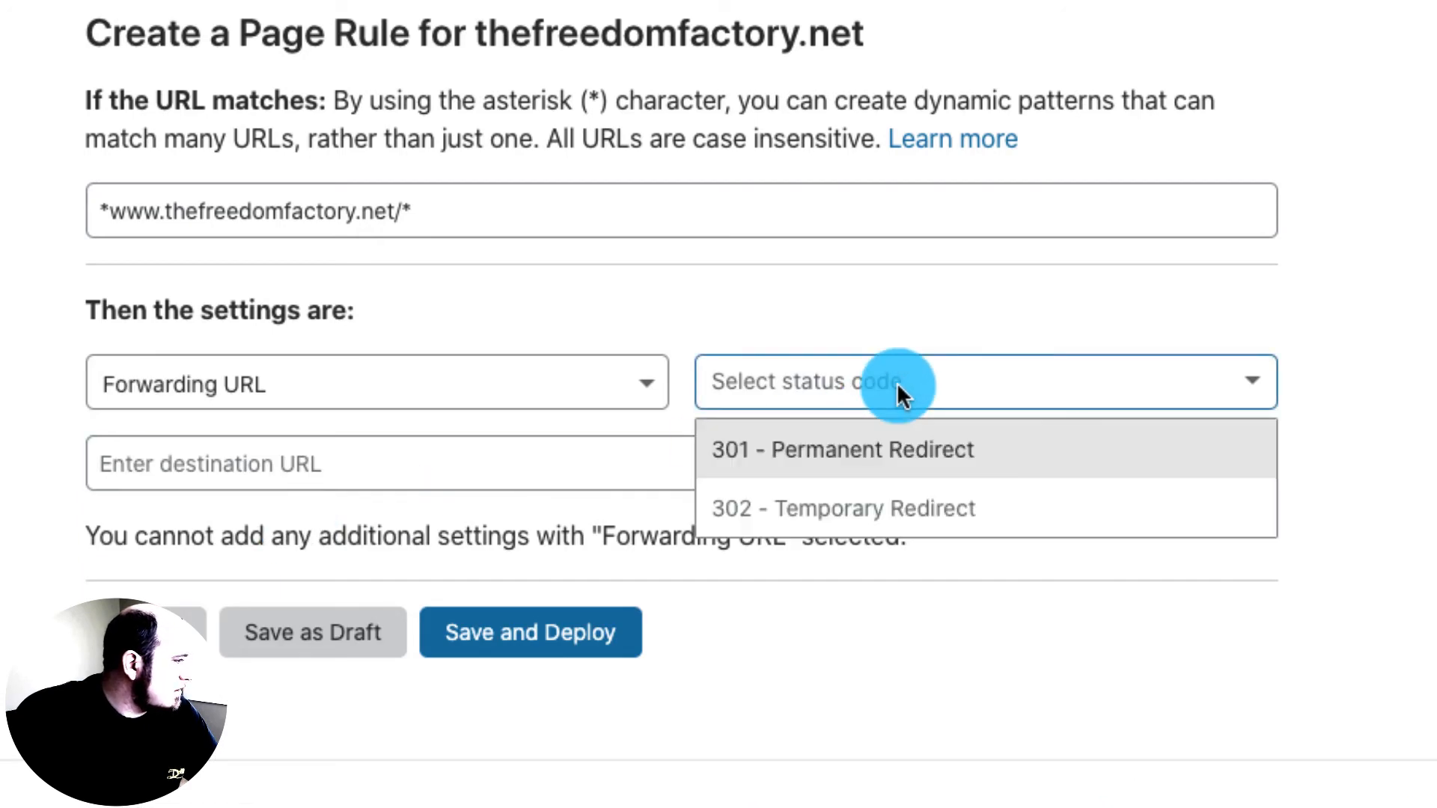
left_click(908, 452)
left_click(588, 481)
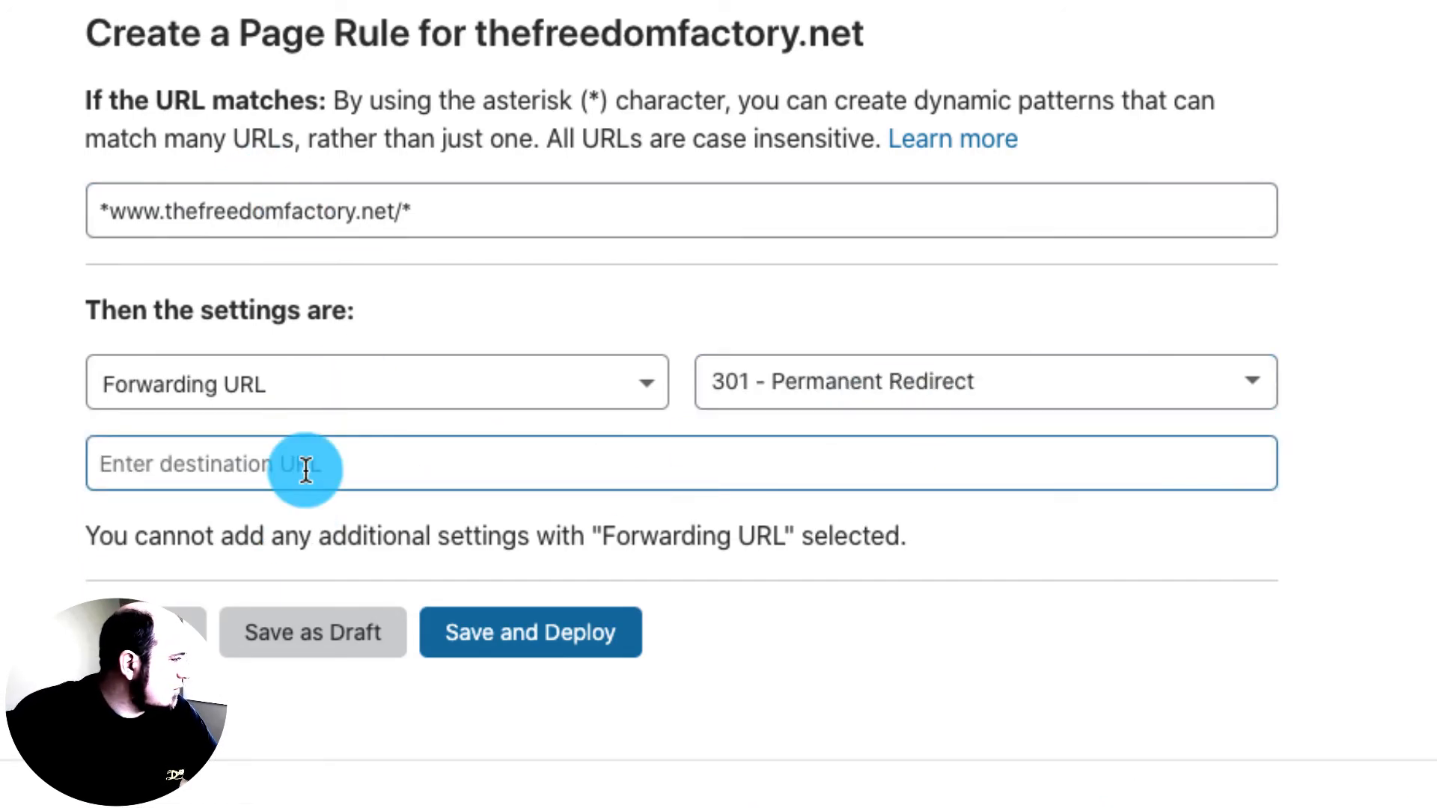
type("https")
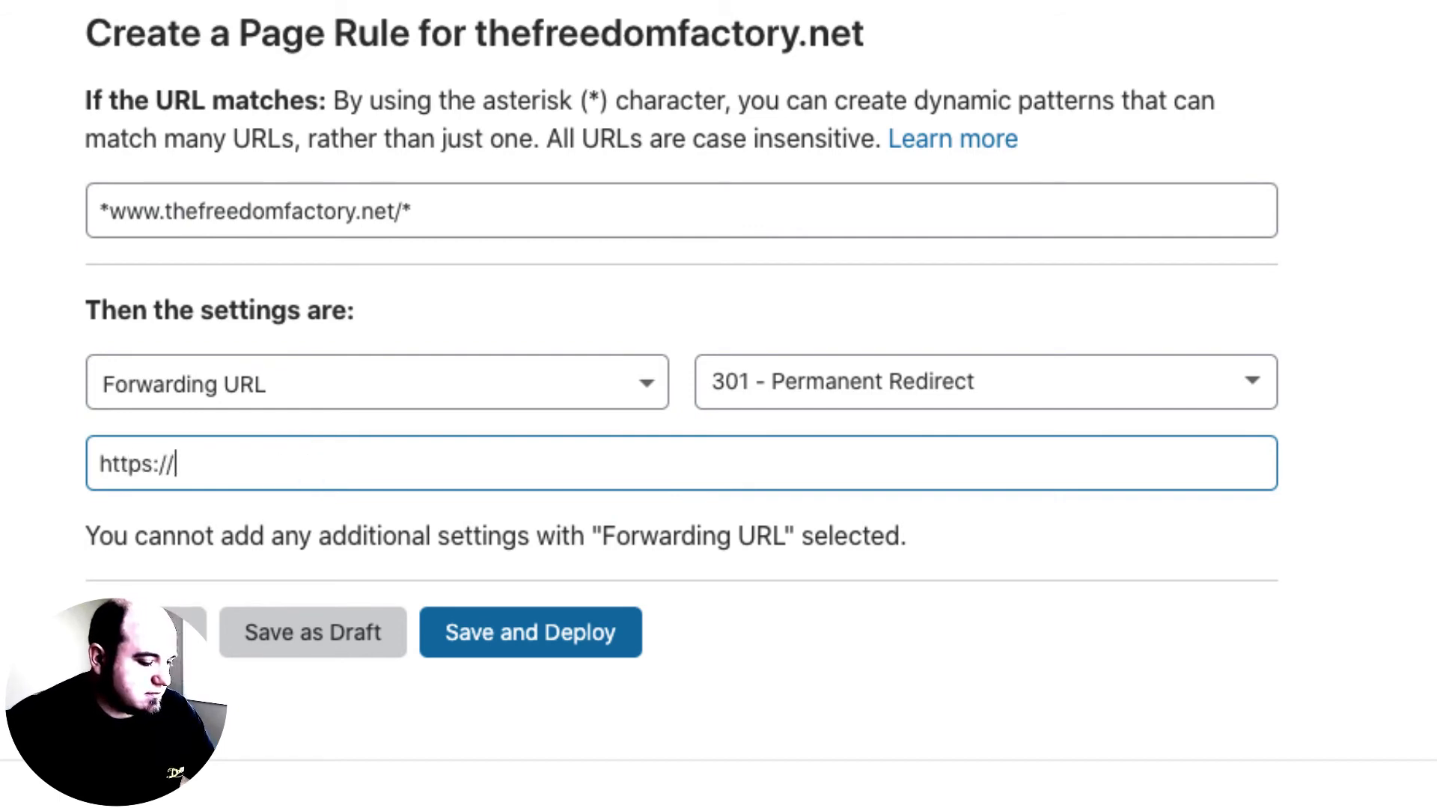
type("://")
type("thefreedomfactory.net")
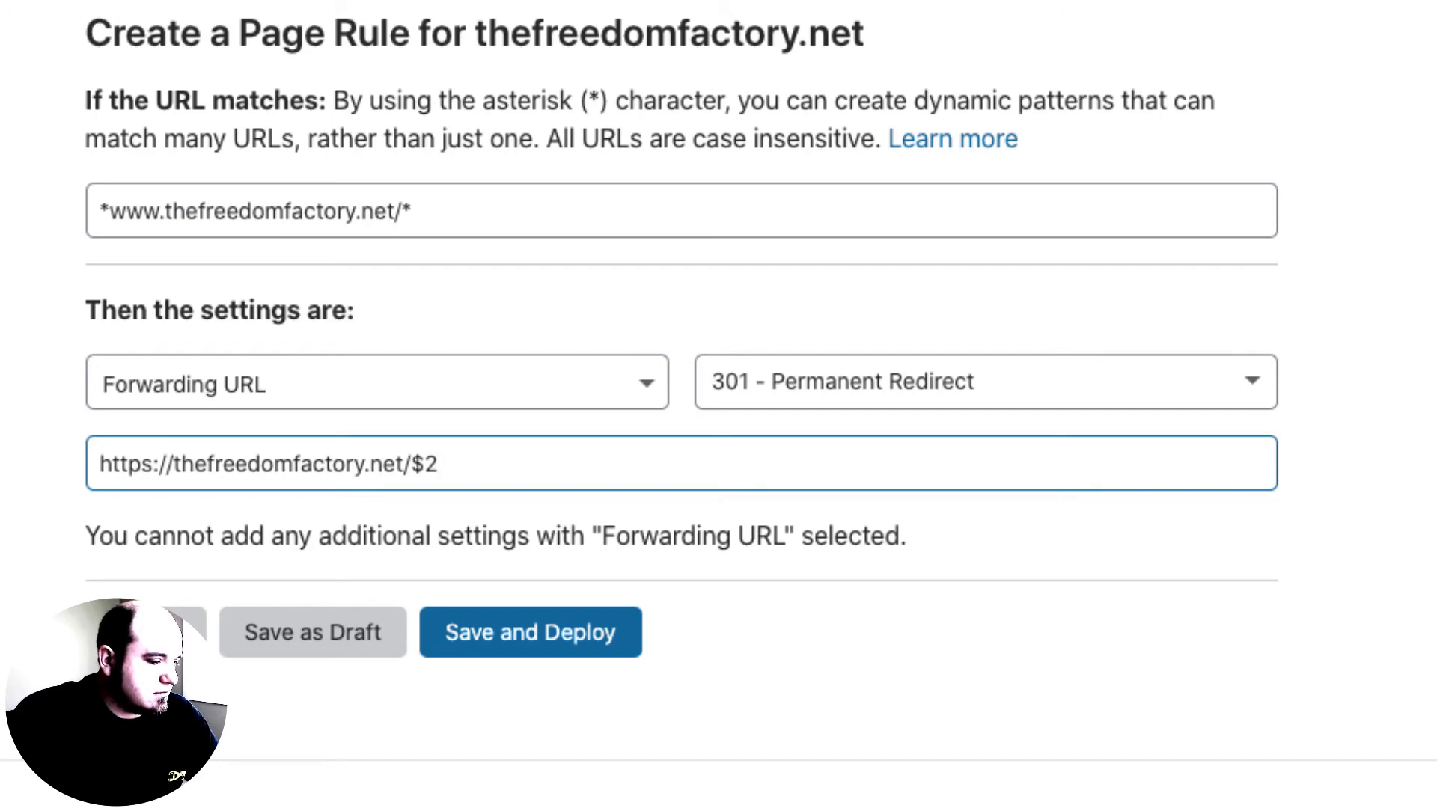
left_click(581, 644)
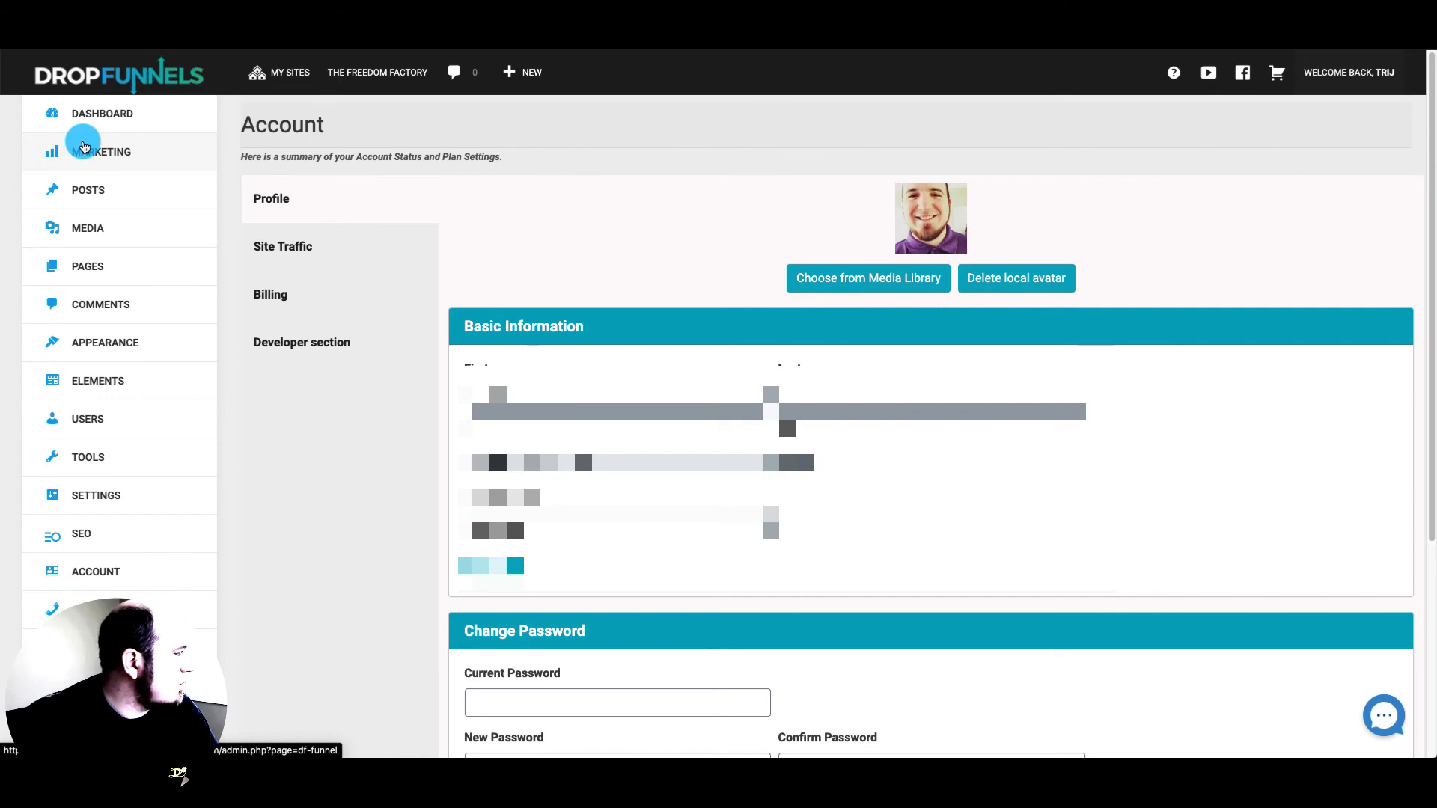
In DropFunnels, set thefreedomfactory.net as the site's custom domain in the marketing integrations, confirm the change and continue to the homepage
left_click(56, 112)
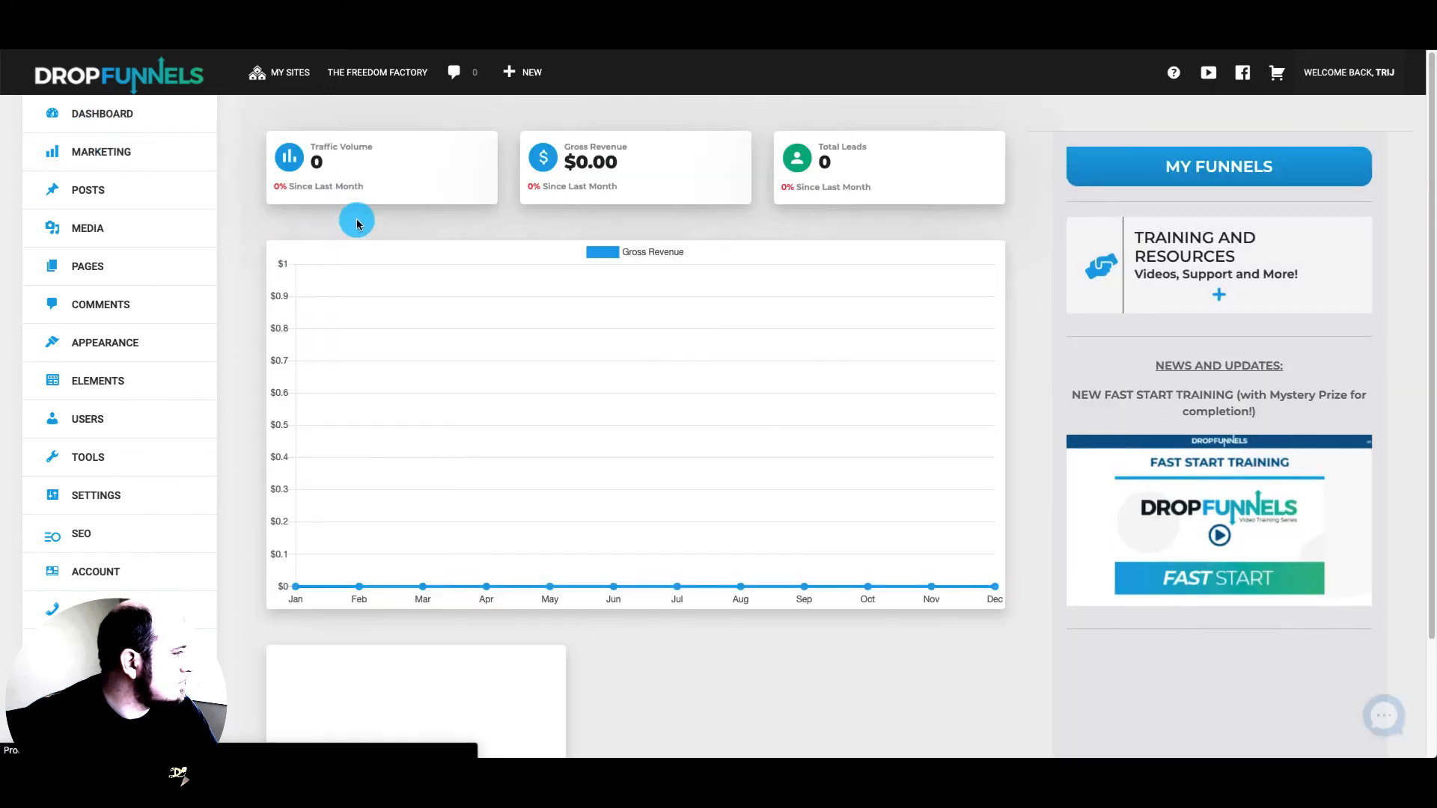
left_click(118, 151)
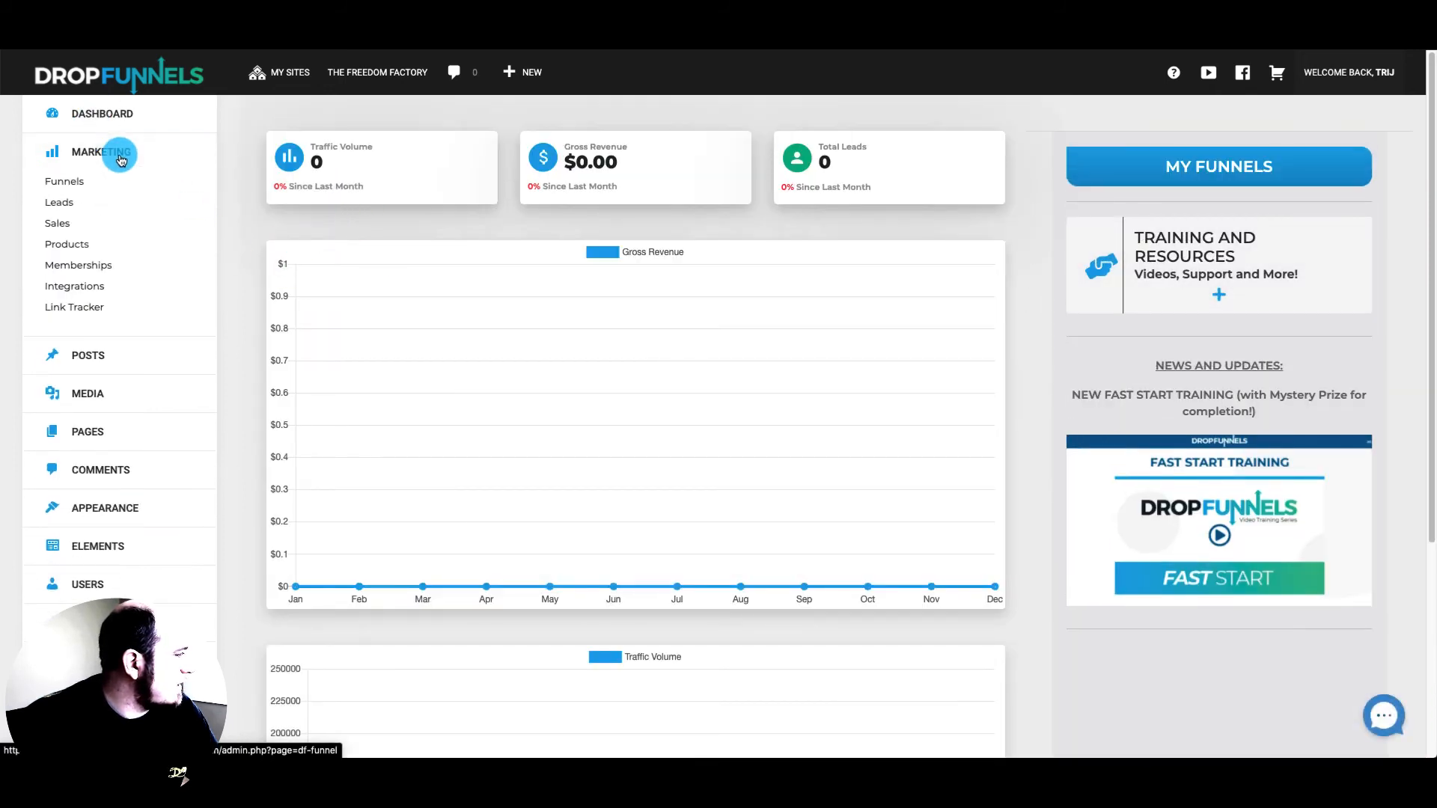
left_click(71, 286)
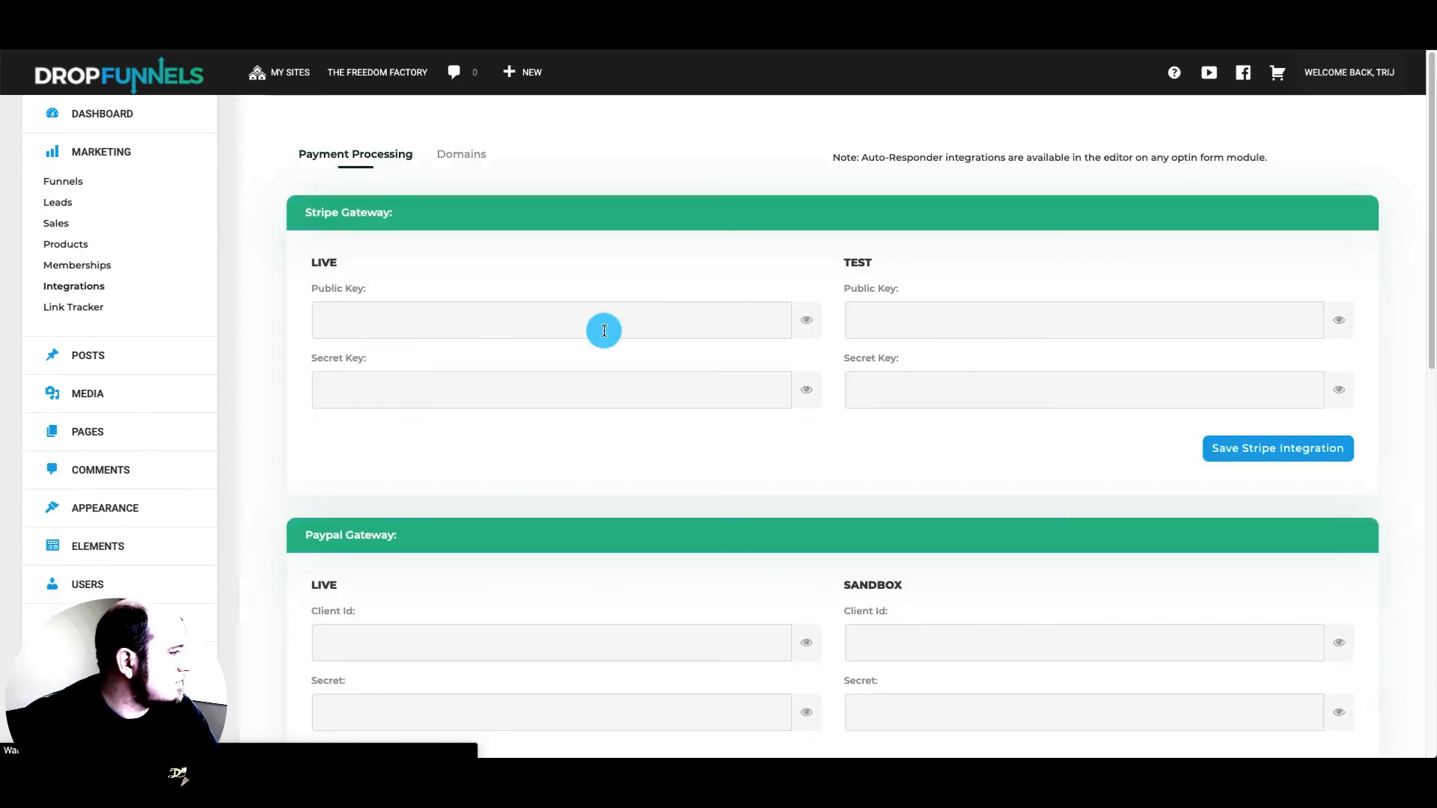
left_click(449, 157)
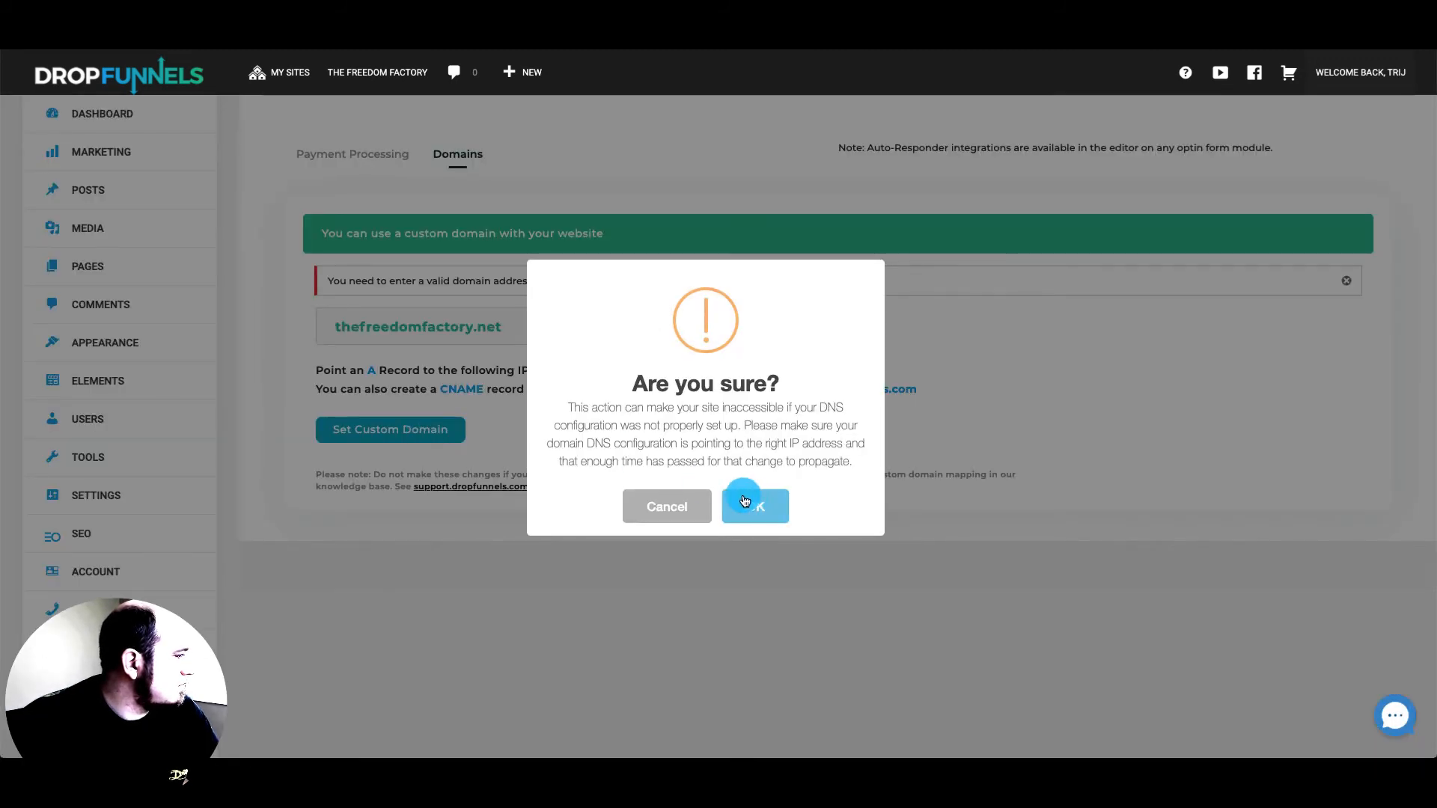
left_click(751, 502)
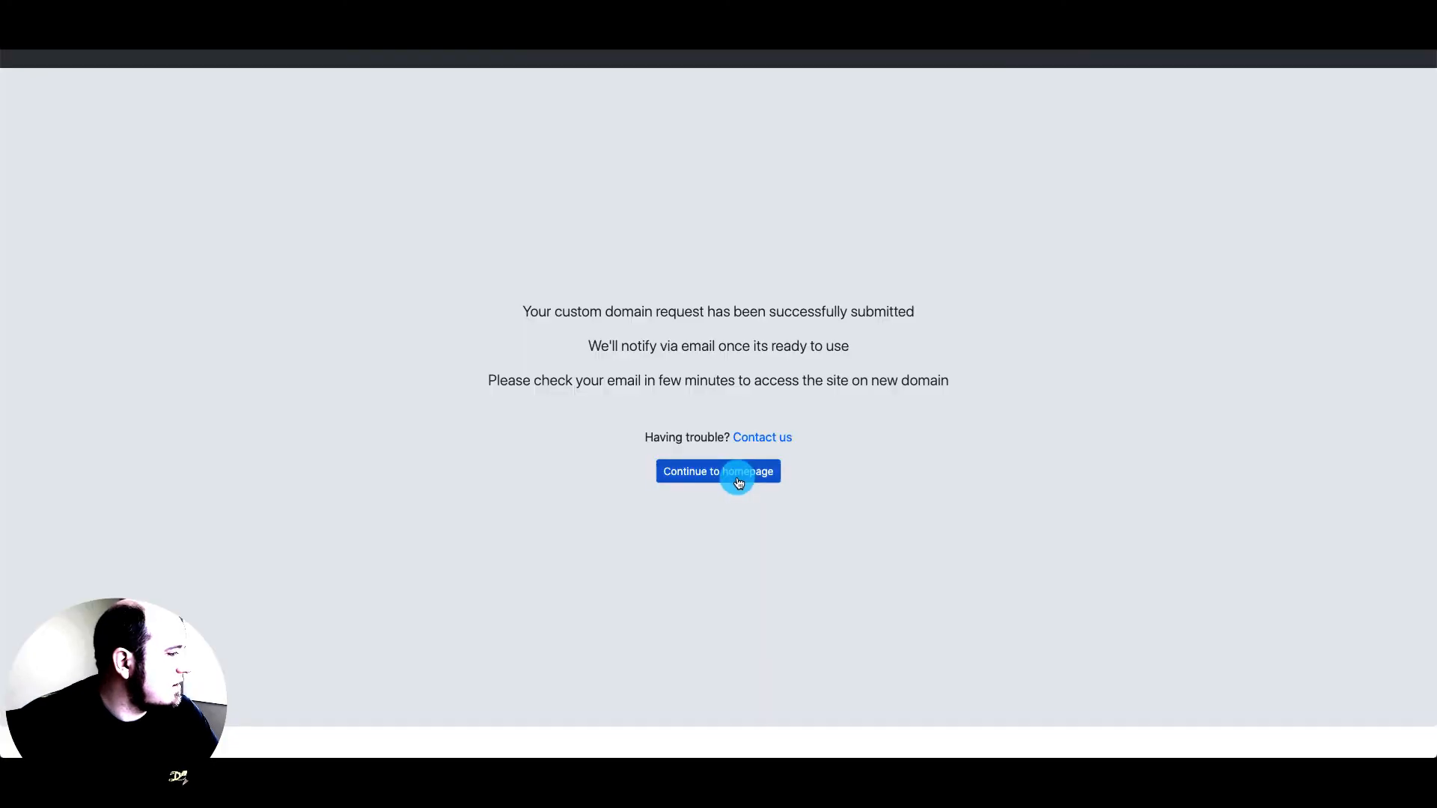
left_click(738, 471)
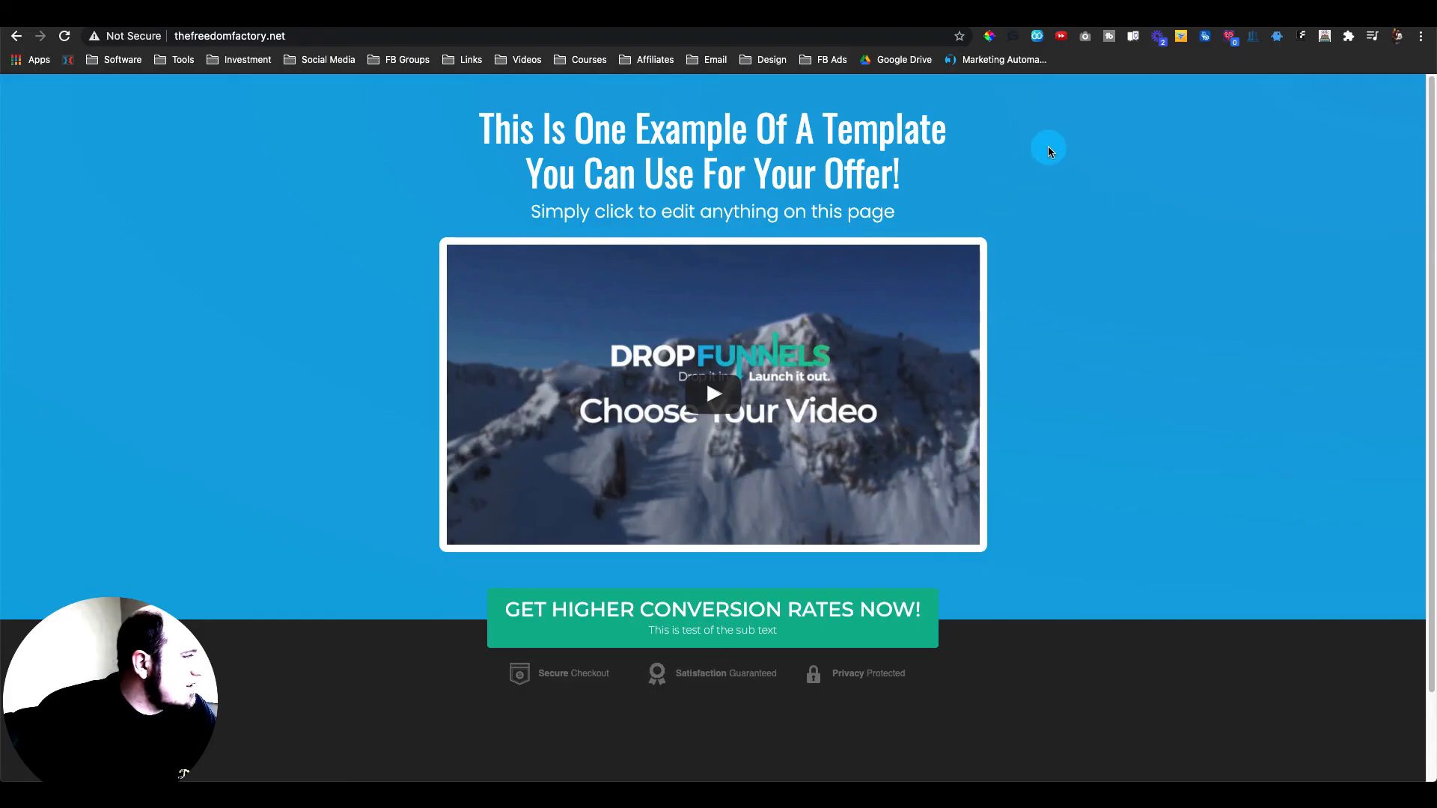
left_click(248, 34)
left_click(171, 33)
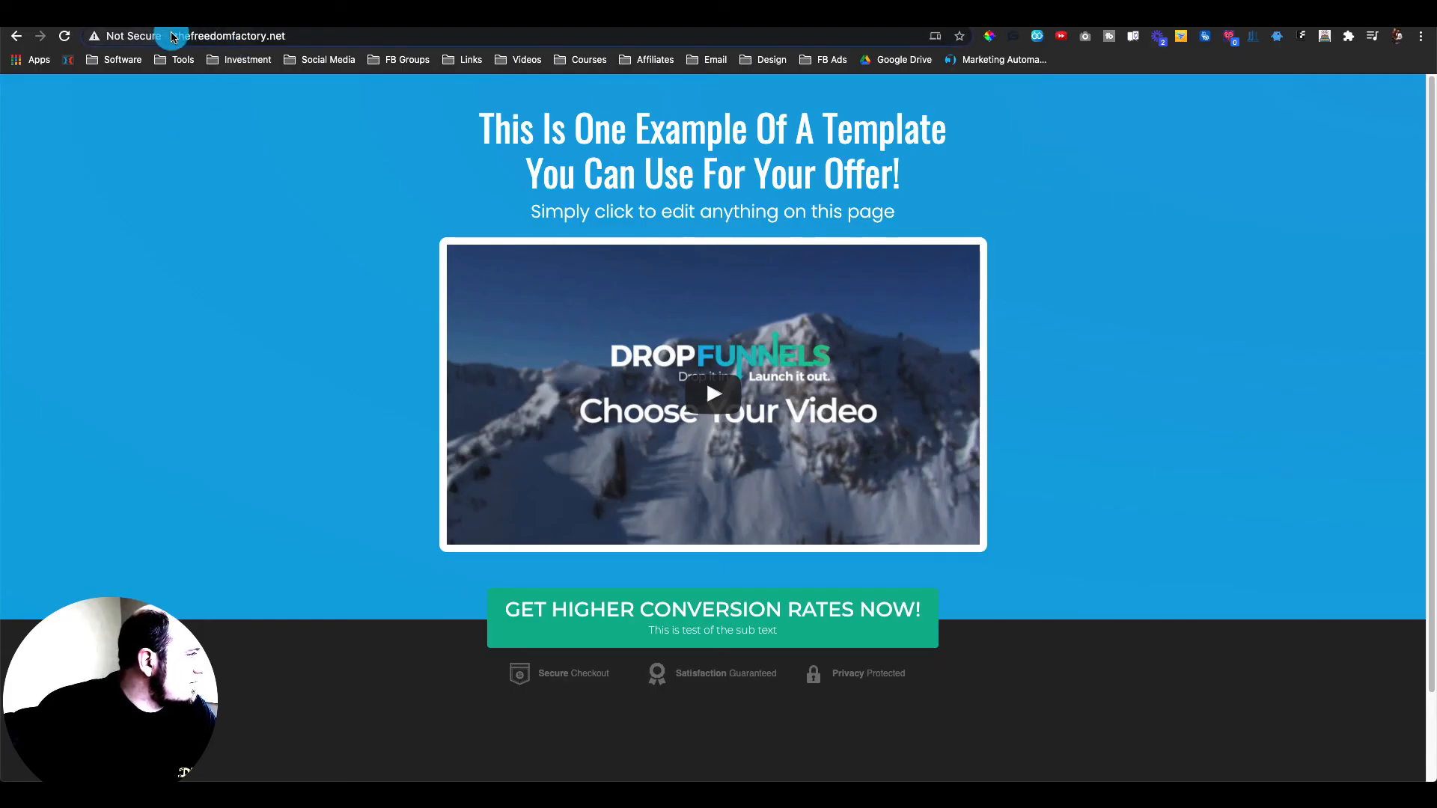
type("http://")
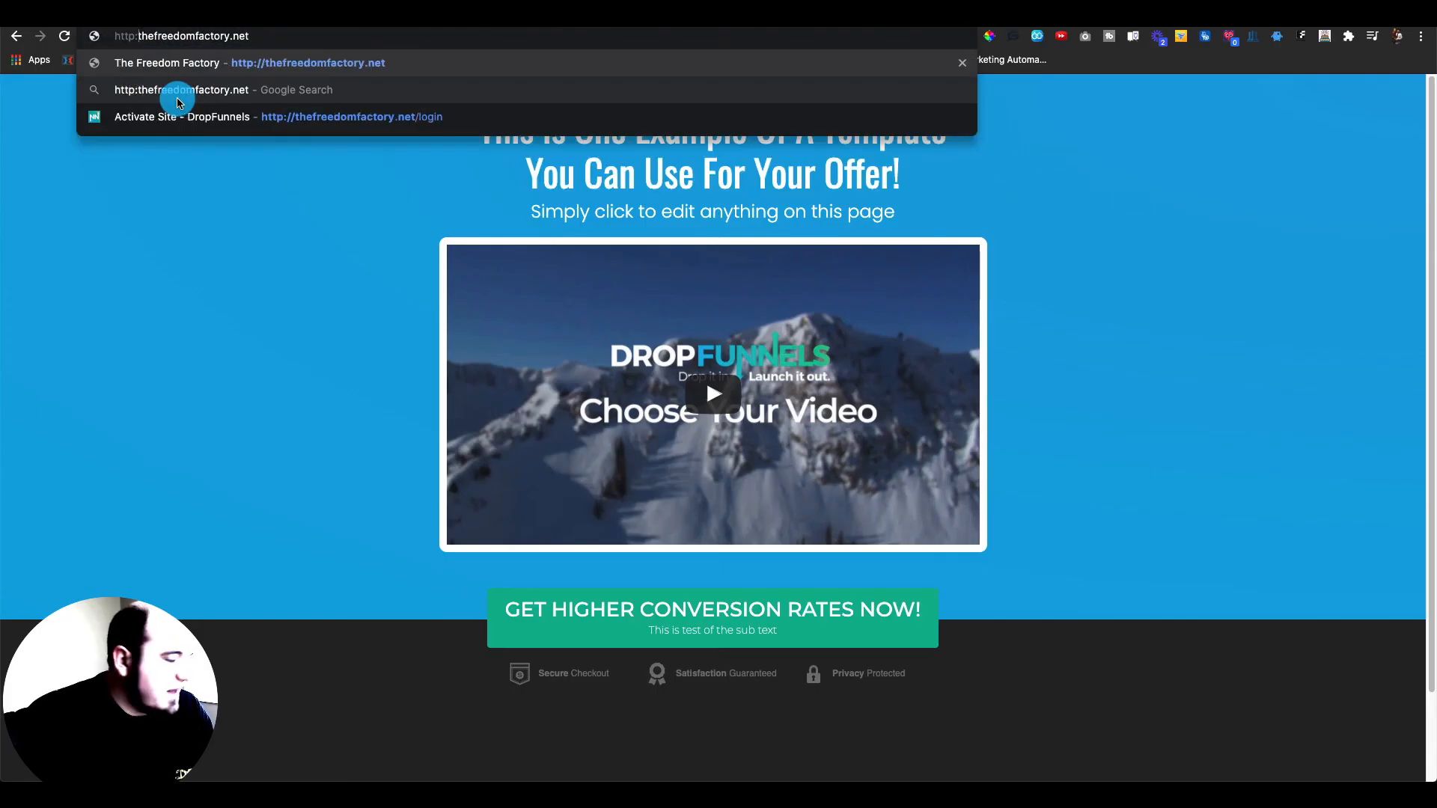
key("Return")
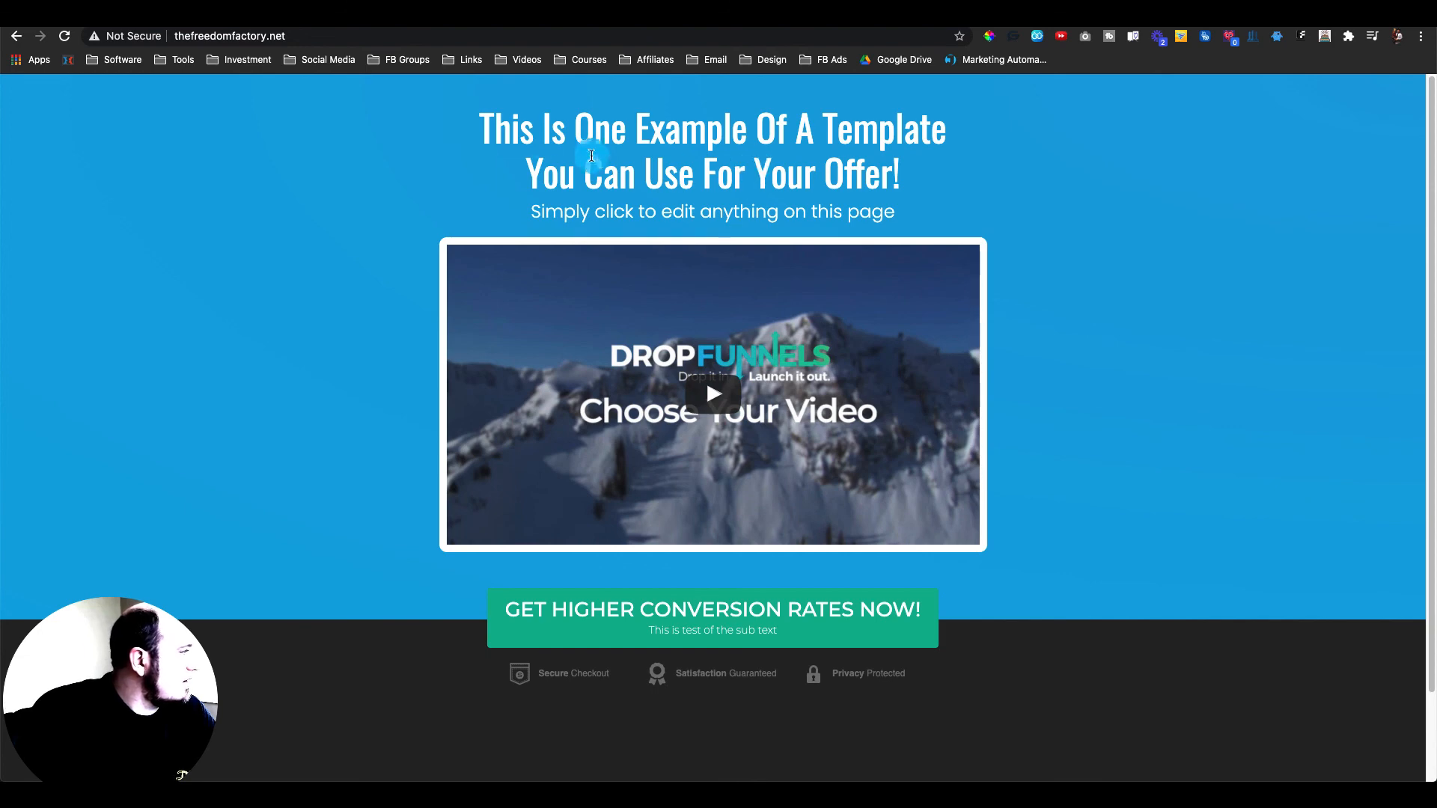
double_click(199, 37)
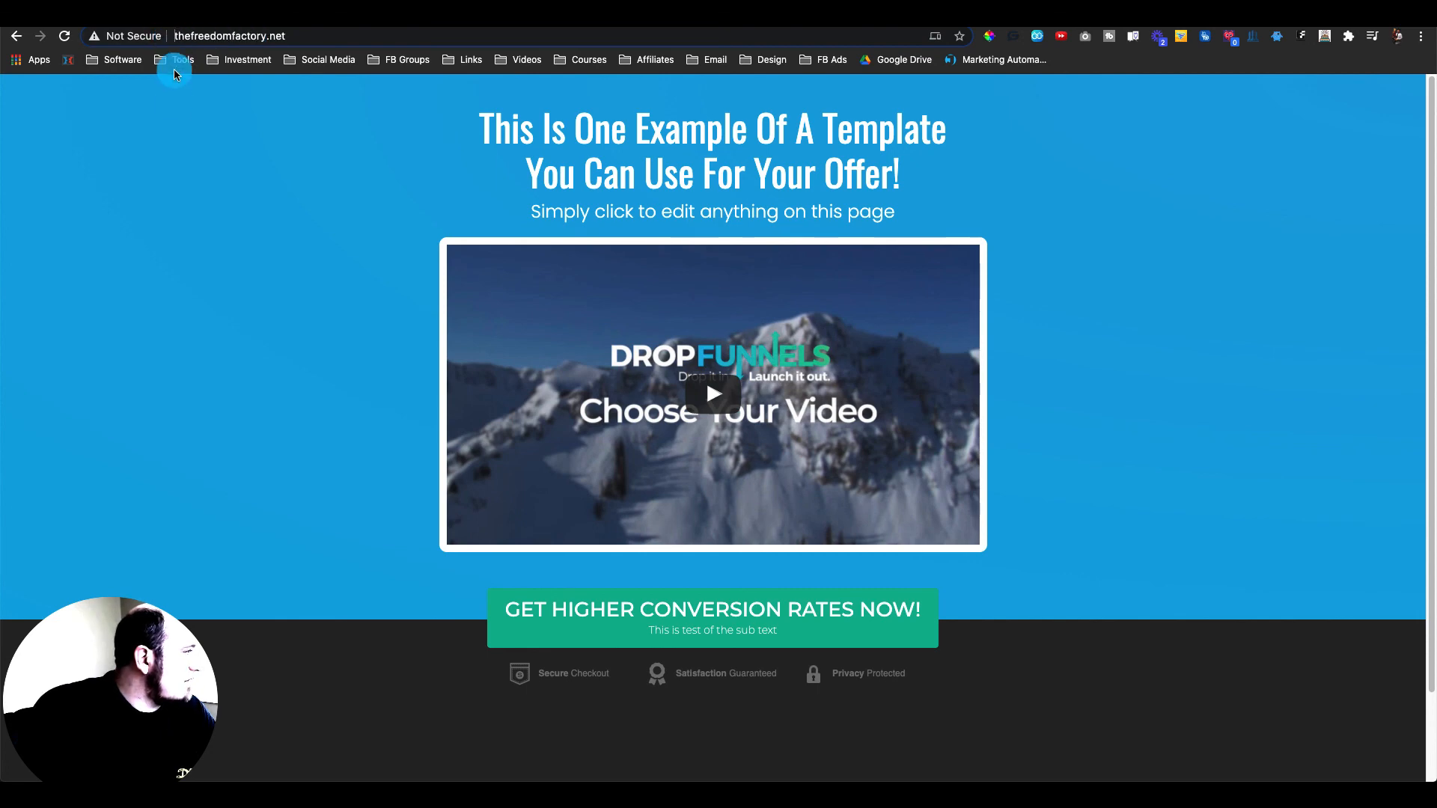
key("Left")
type("https://")
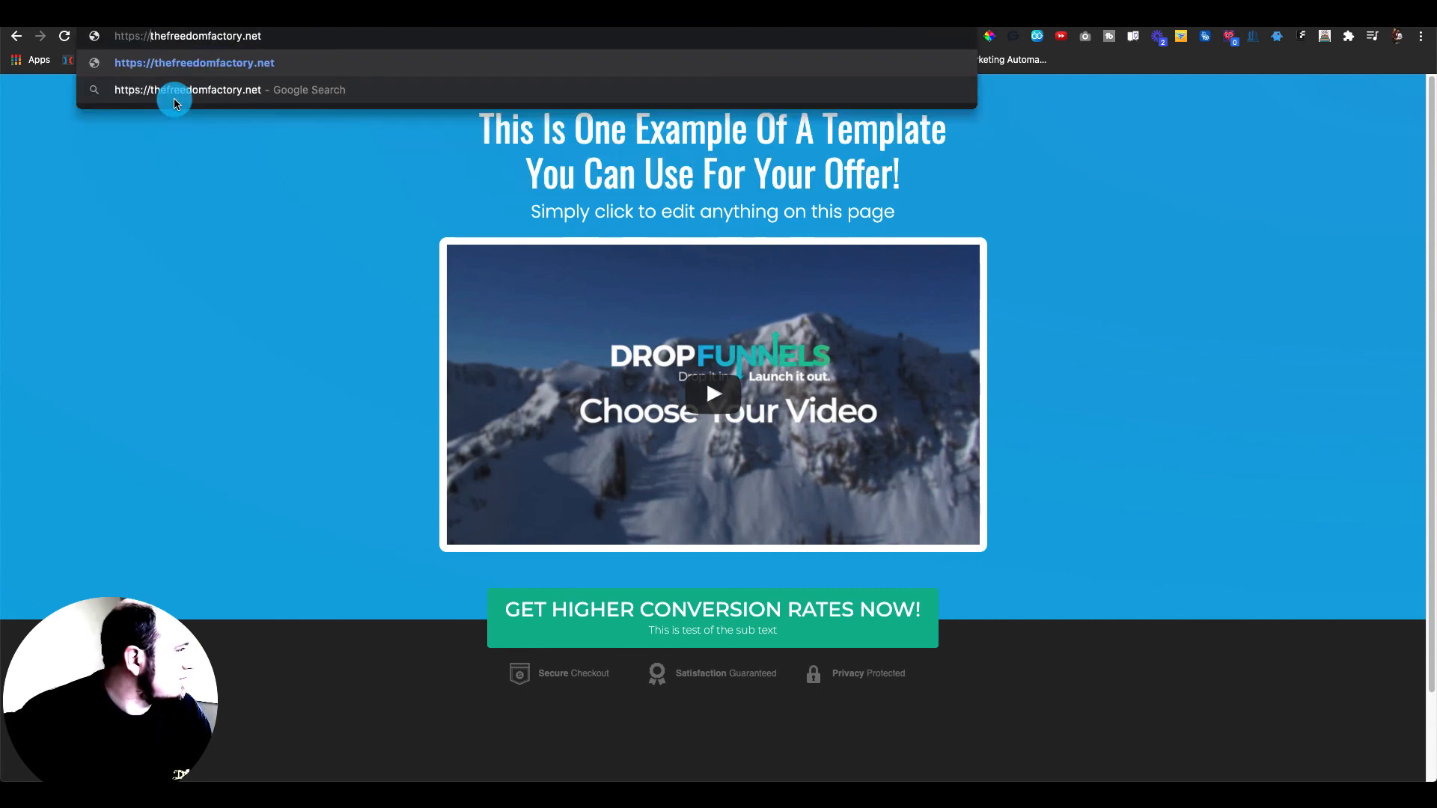
key("Return")
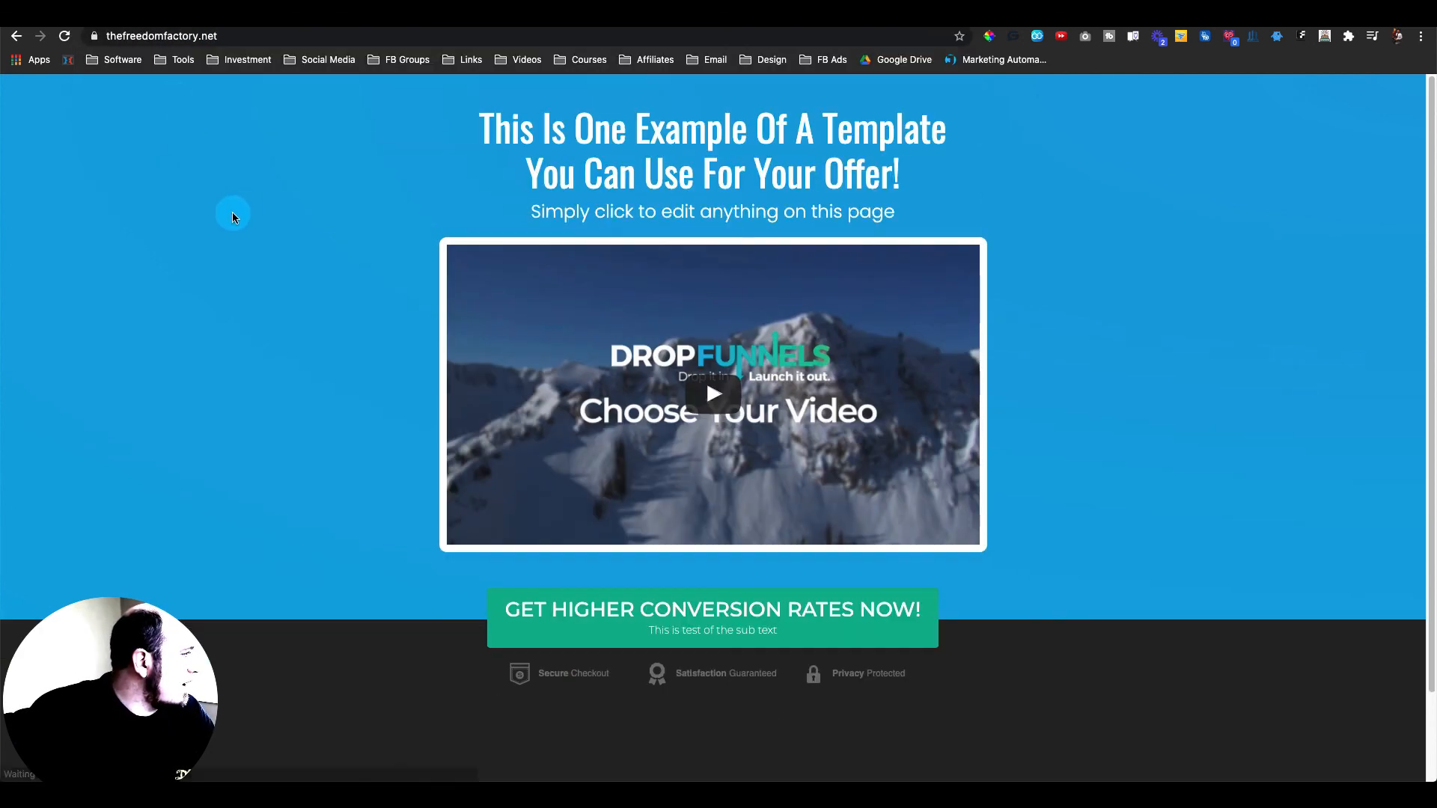
left_click(167, 38)
left_click(165, 38)
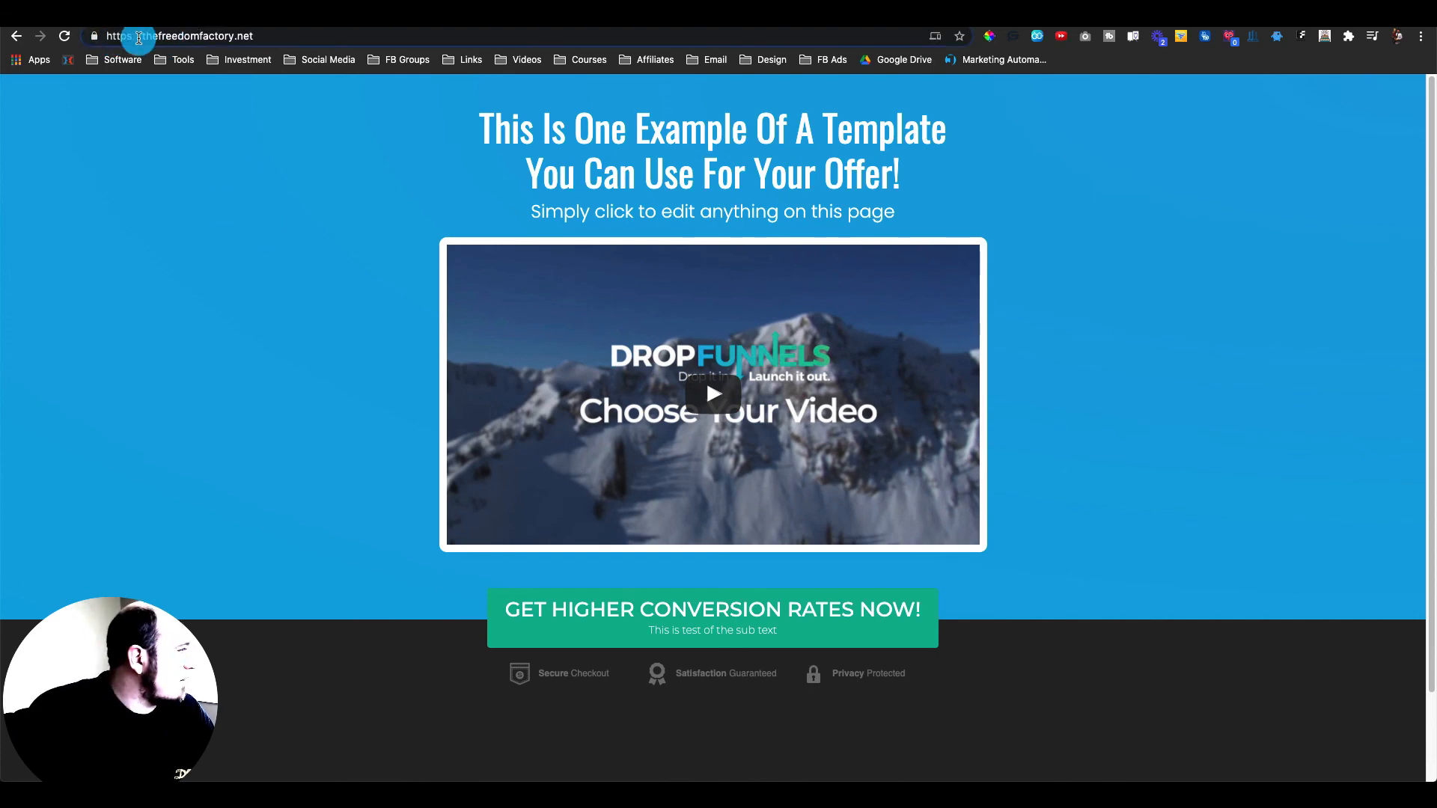
key("super+l")
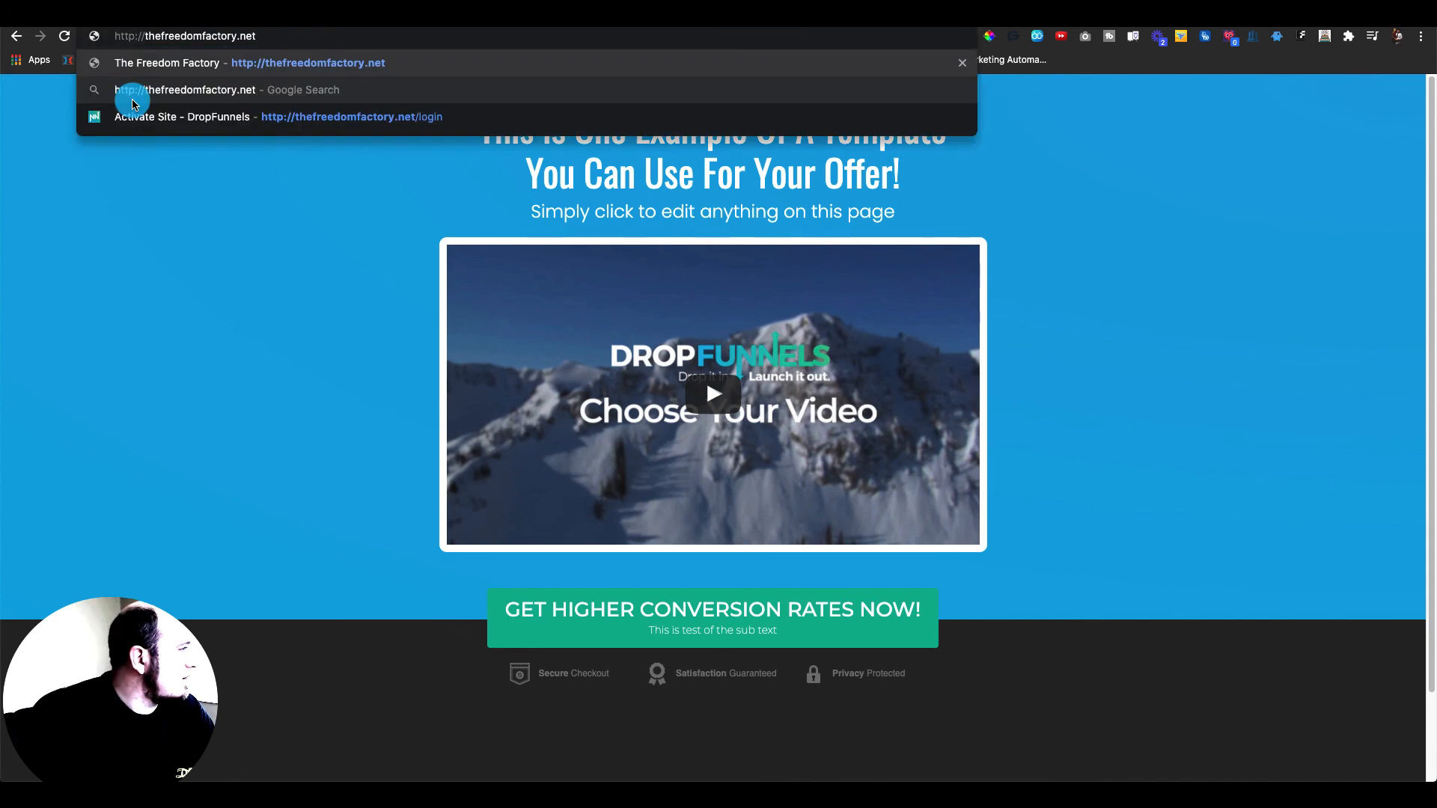
key("Return")
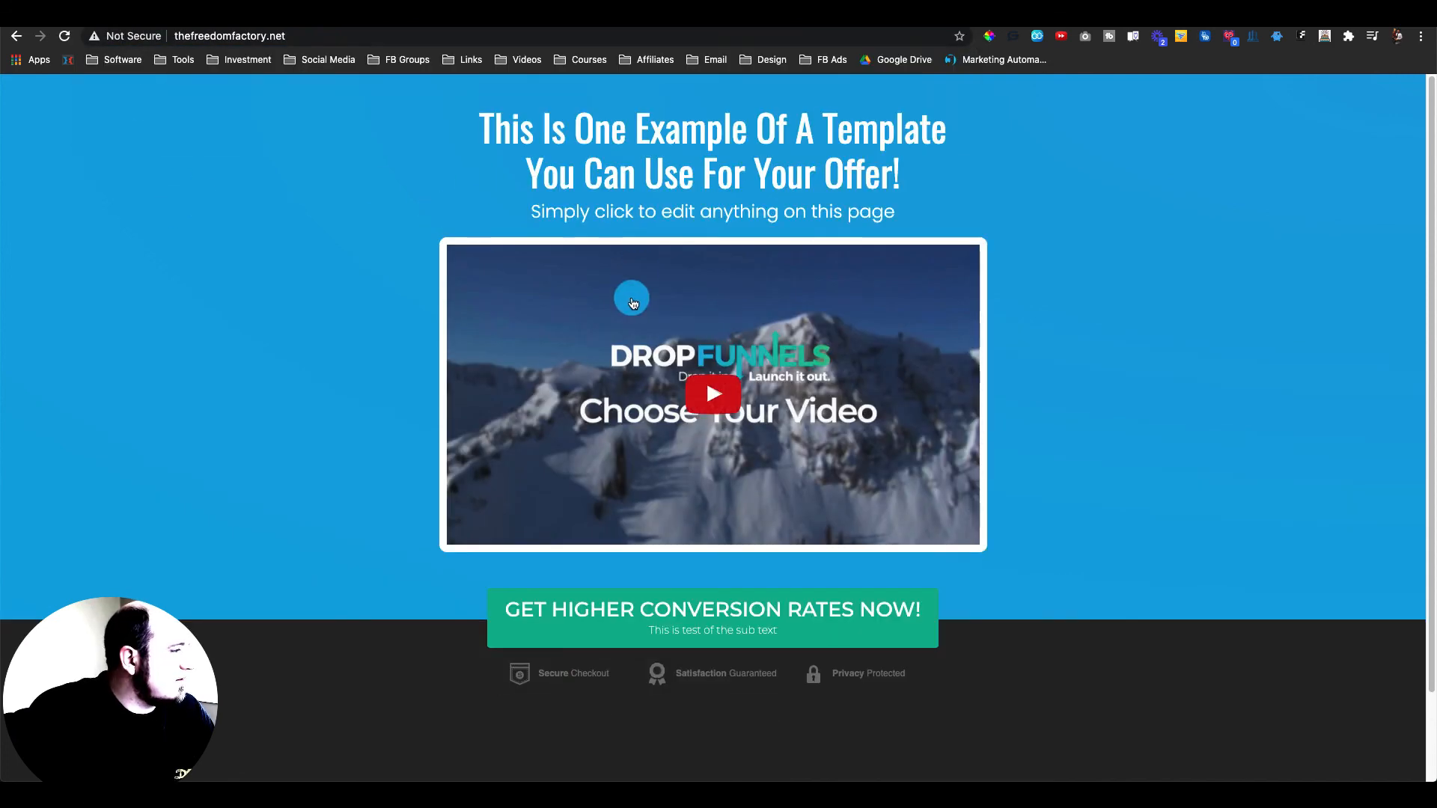
scroll(736, 427, "down", 1)
scroll(735, 426, "down", 3)
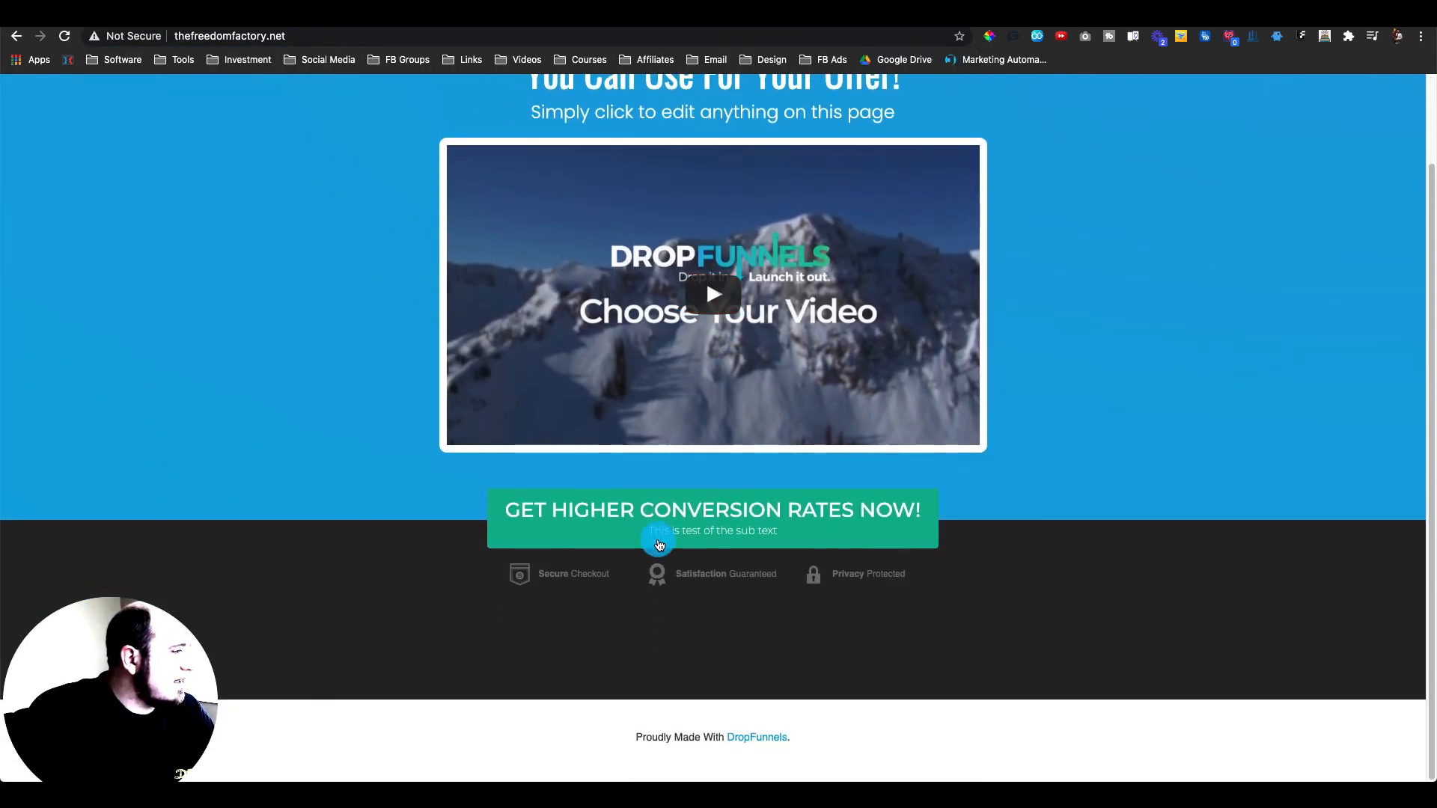
scroll(641, 524, "up", 4)
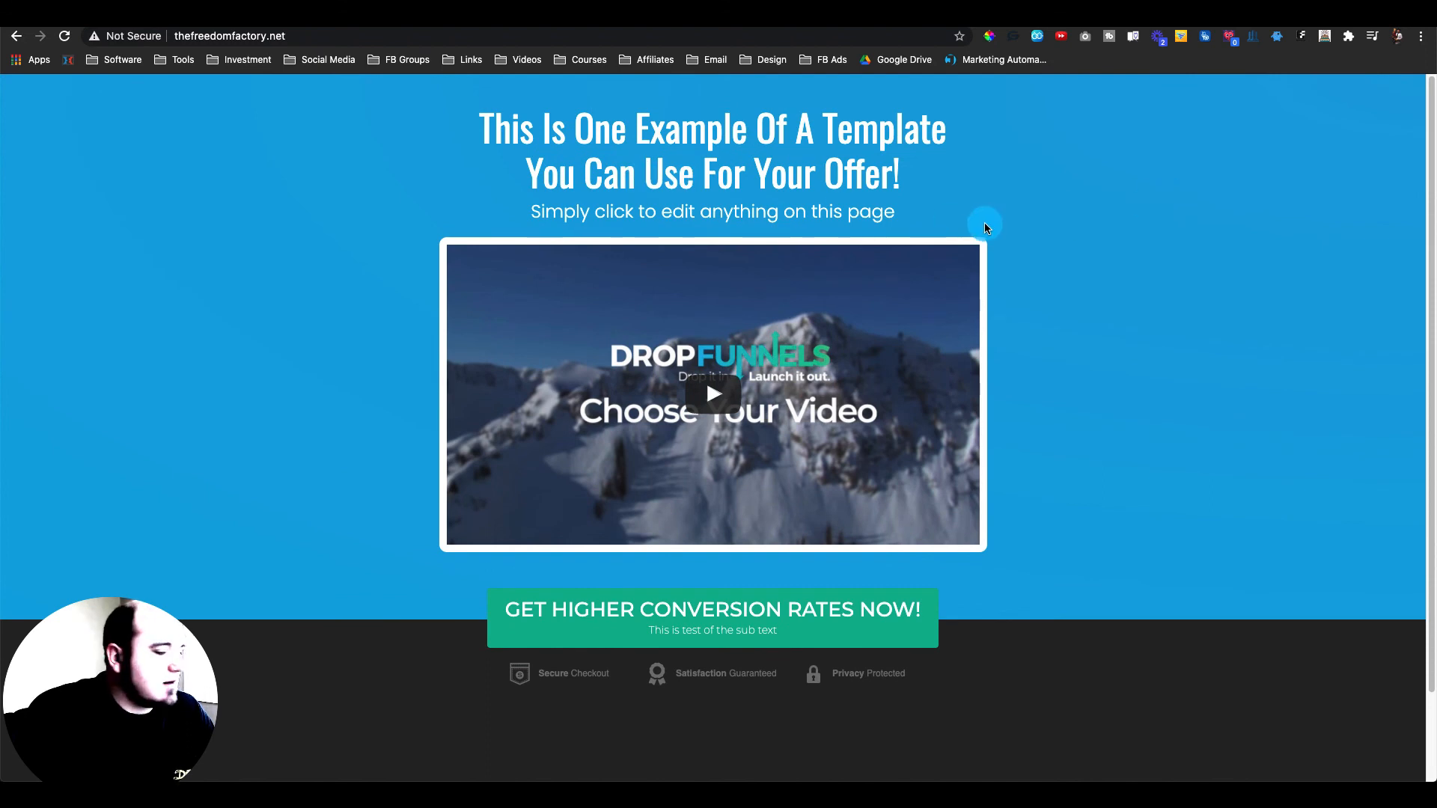